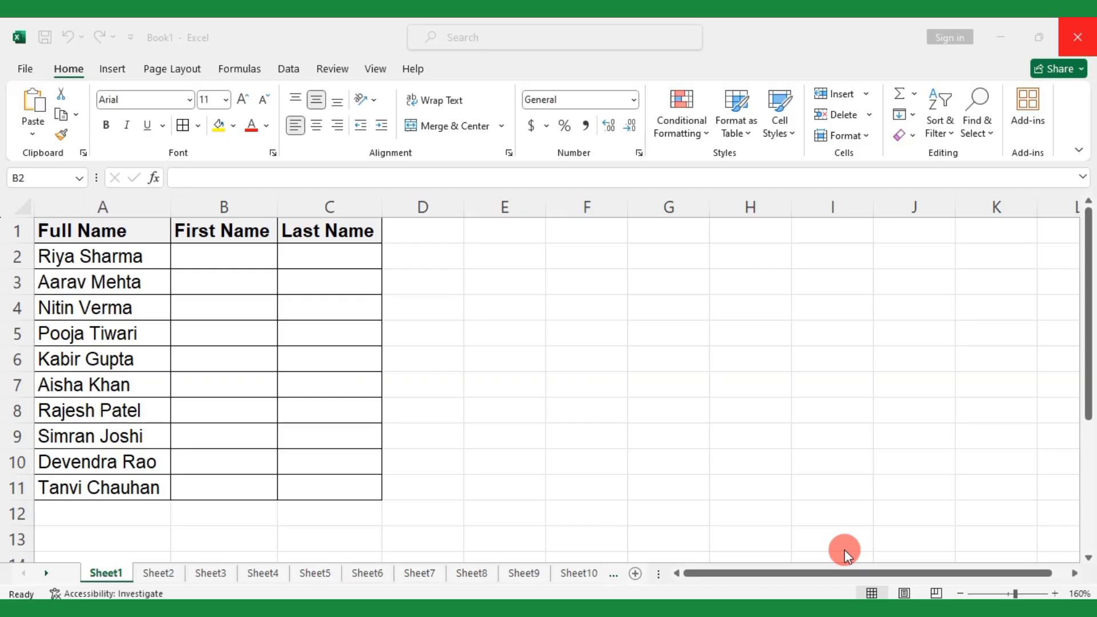
left_click(95, 228)
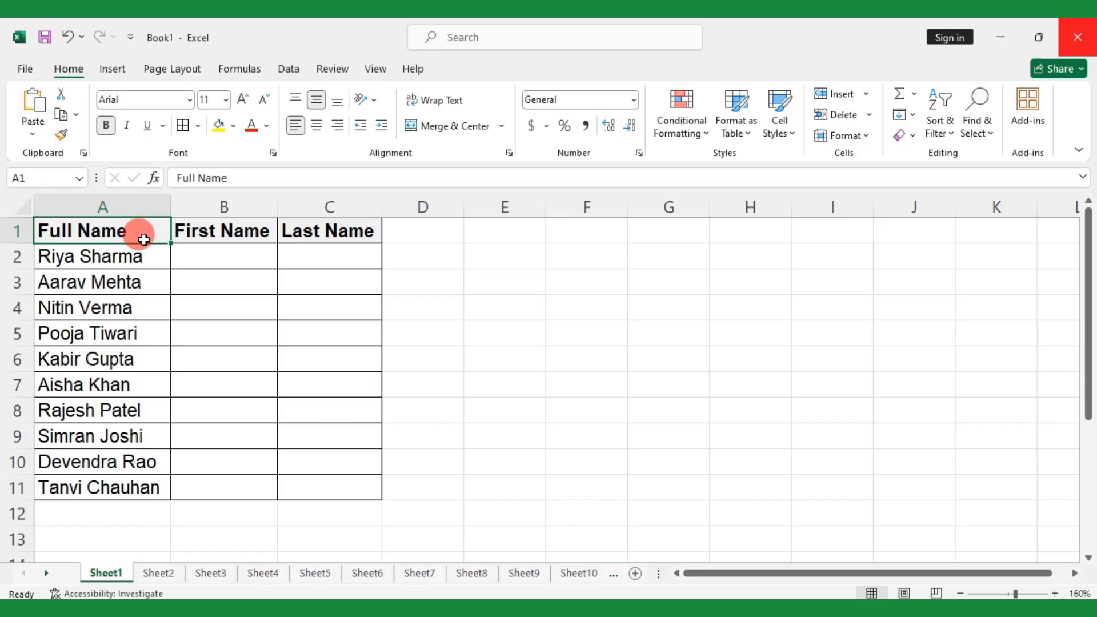
left_click(215, 228)
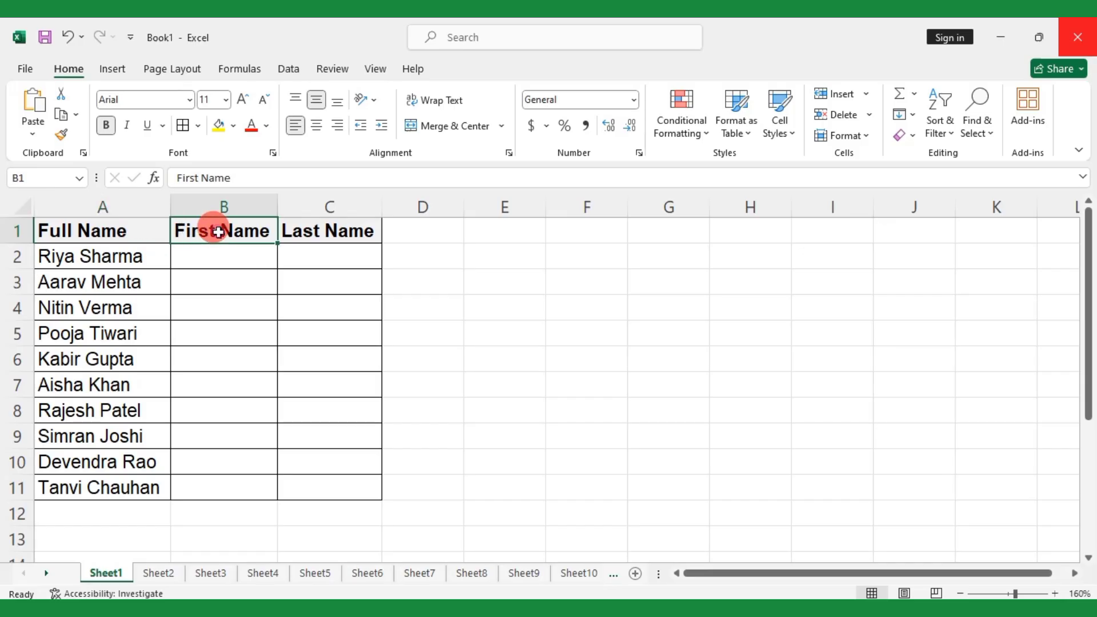
left_click(306, 234)
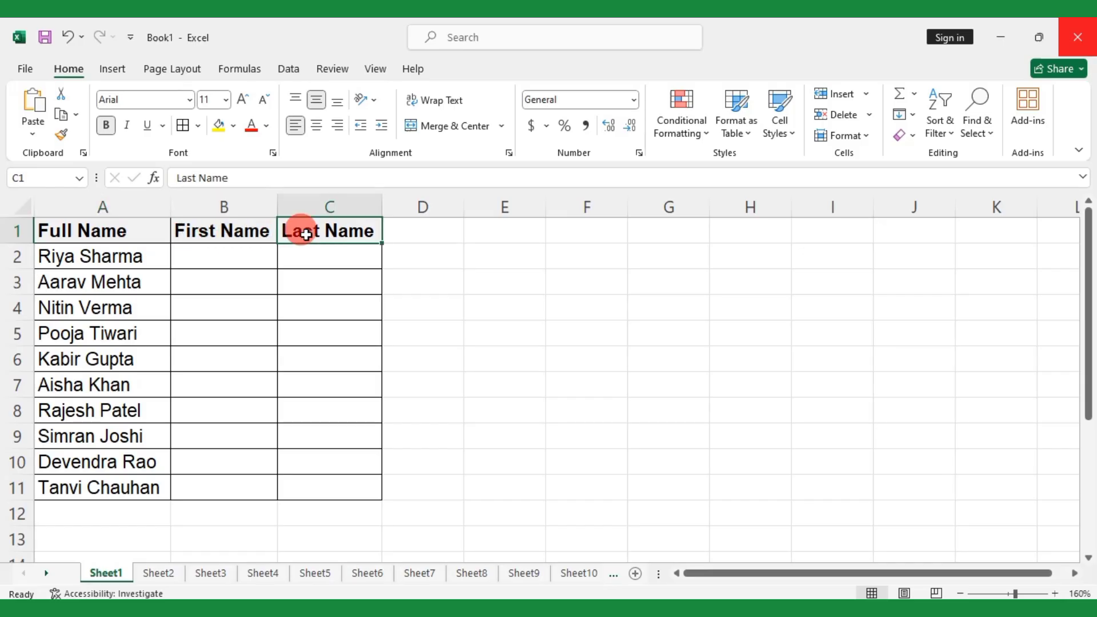
left_click(214, 252)
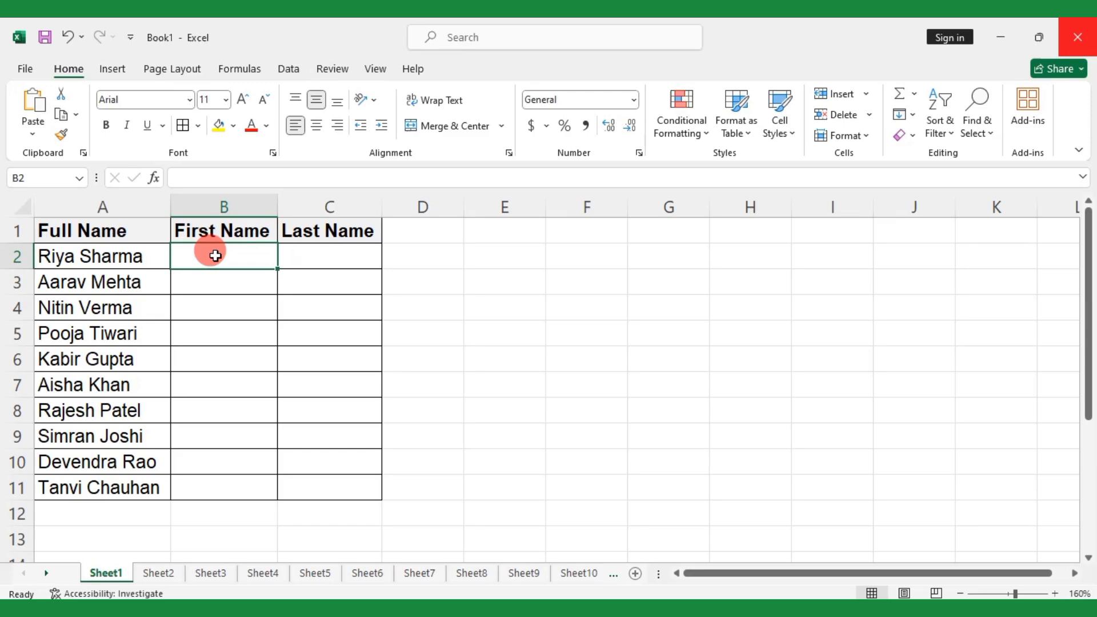
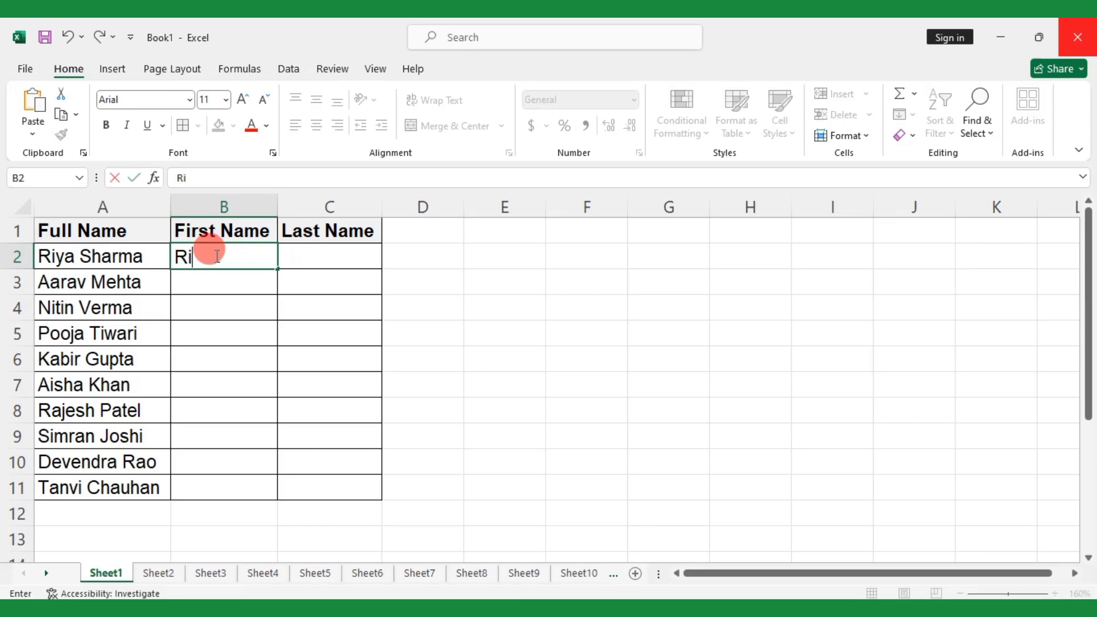
key("Tab")
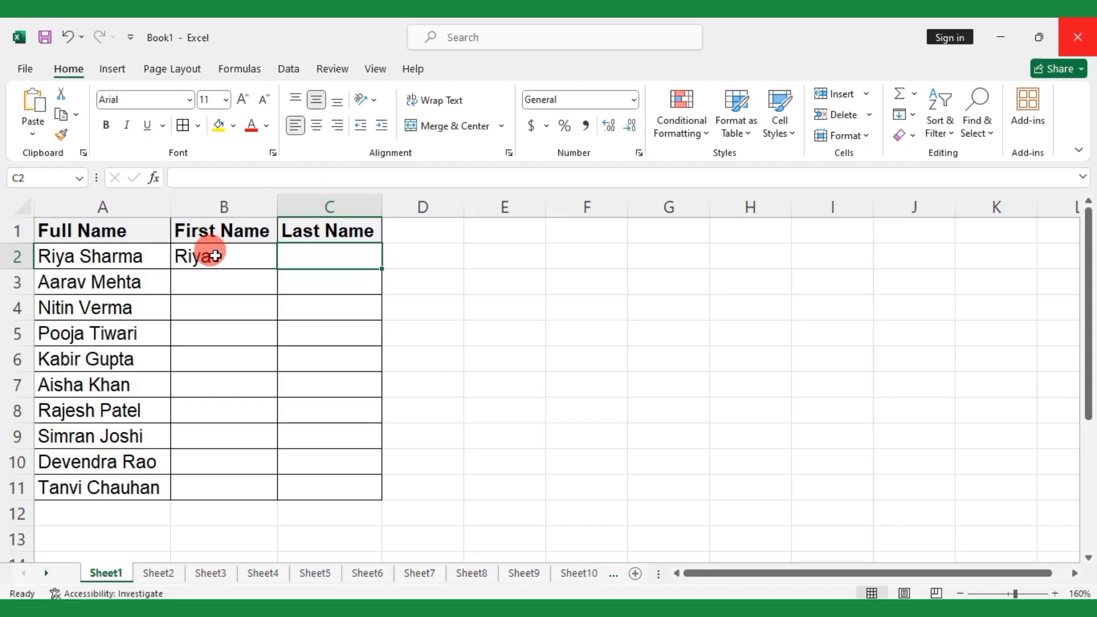
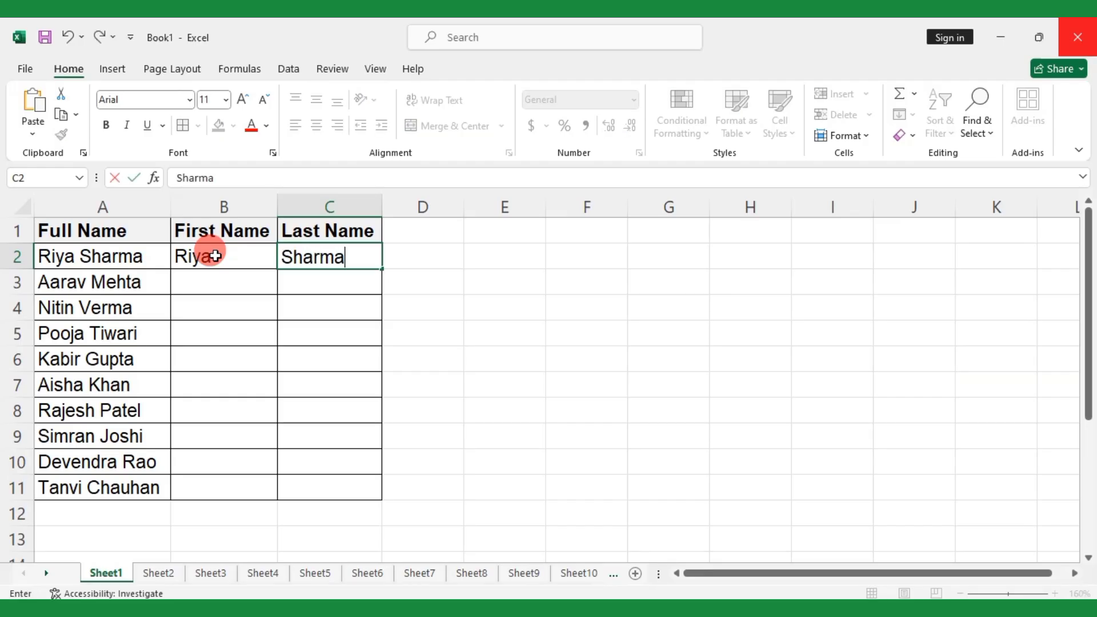
key("Return")
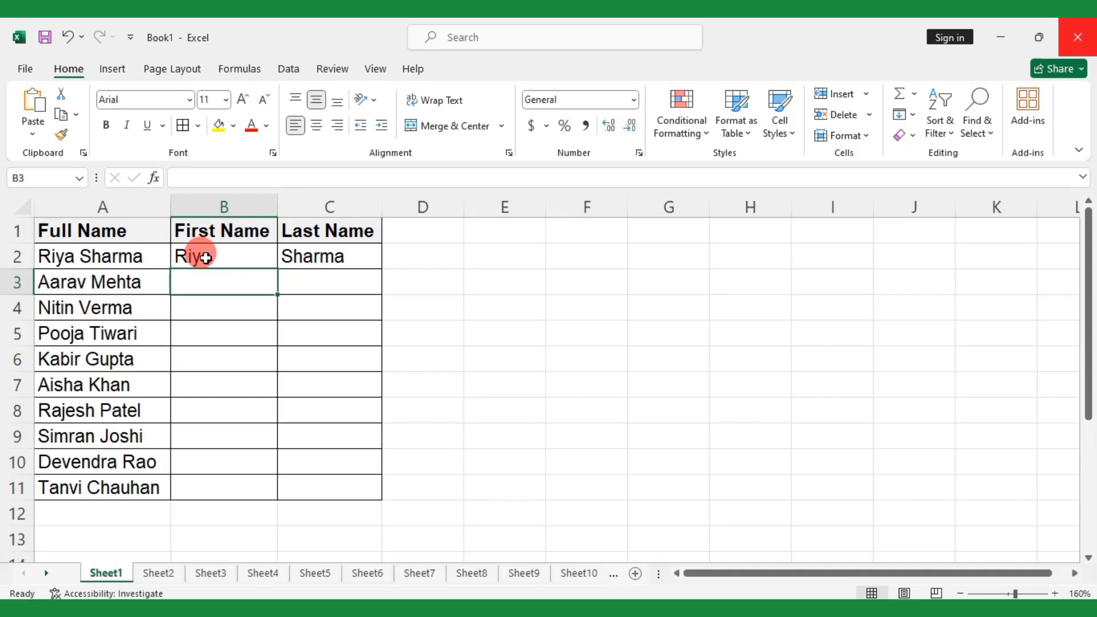
left_click_drag(206, 257, 338, 258)
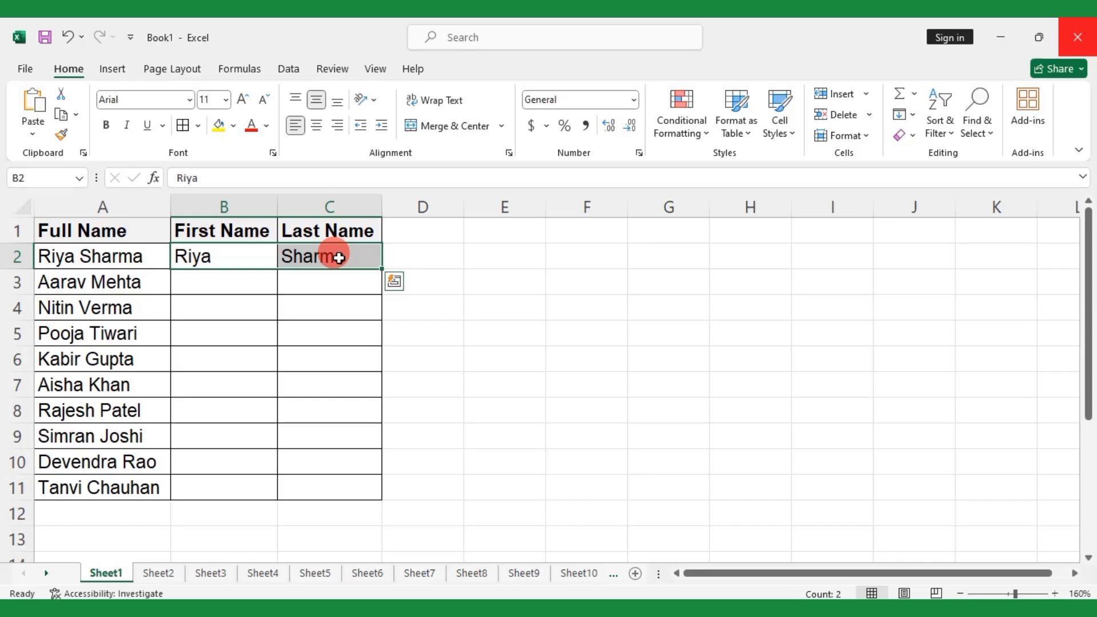
key("Delete")
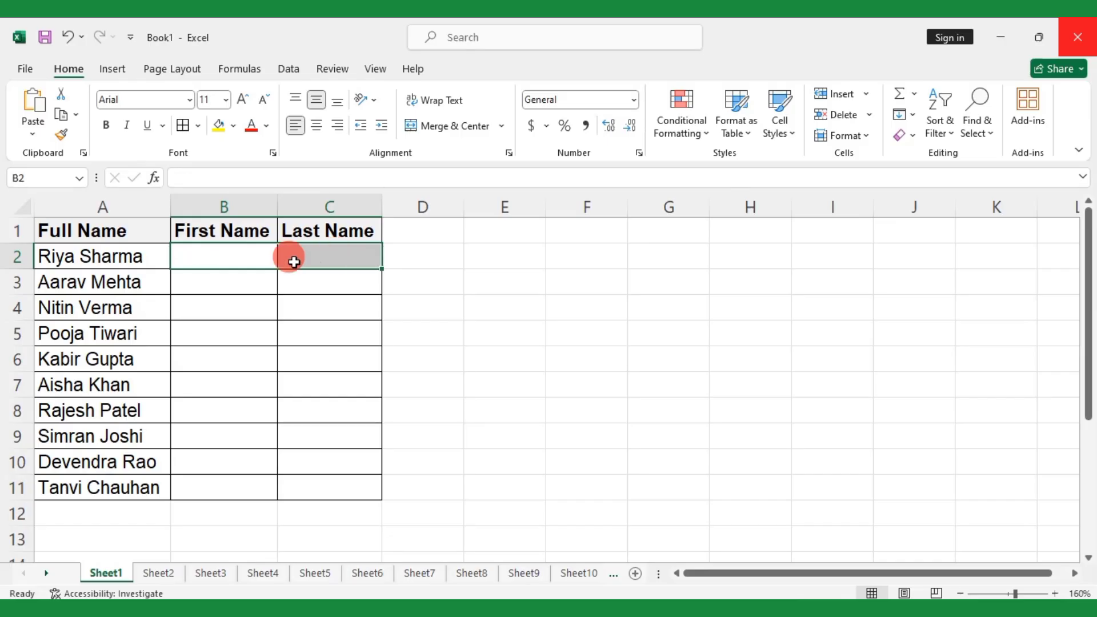
Turn automatic Flash Fill off and back on in Excel Options' Advanced settings.
left_click(26, 69)
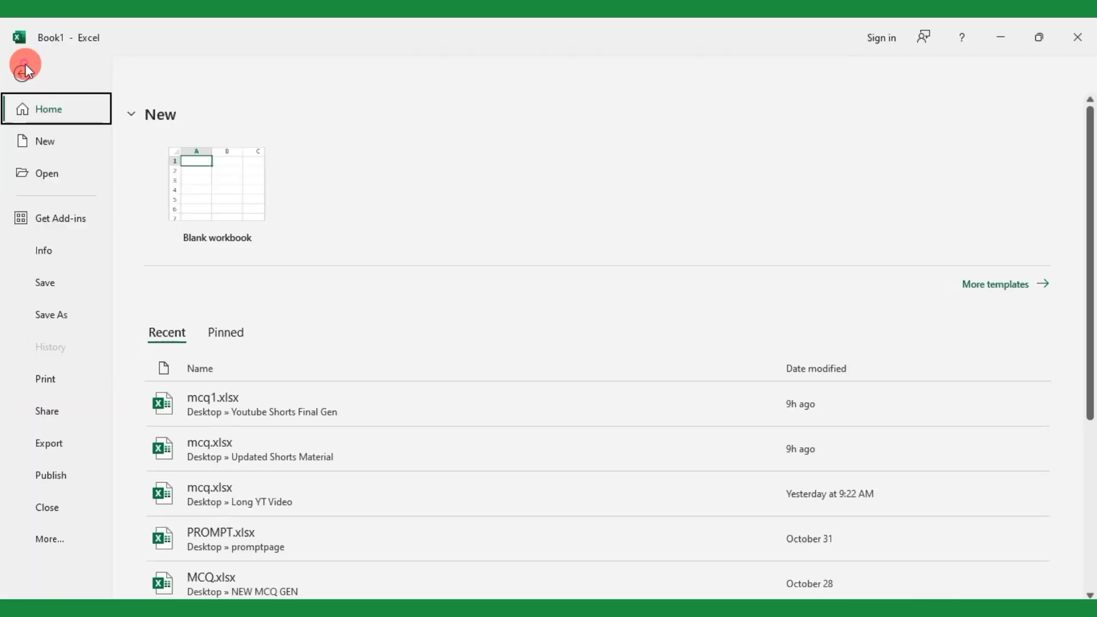
left_click(61, 542)
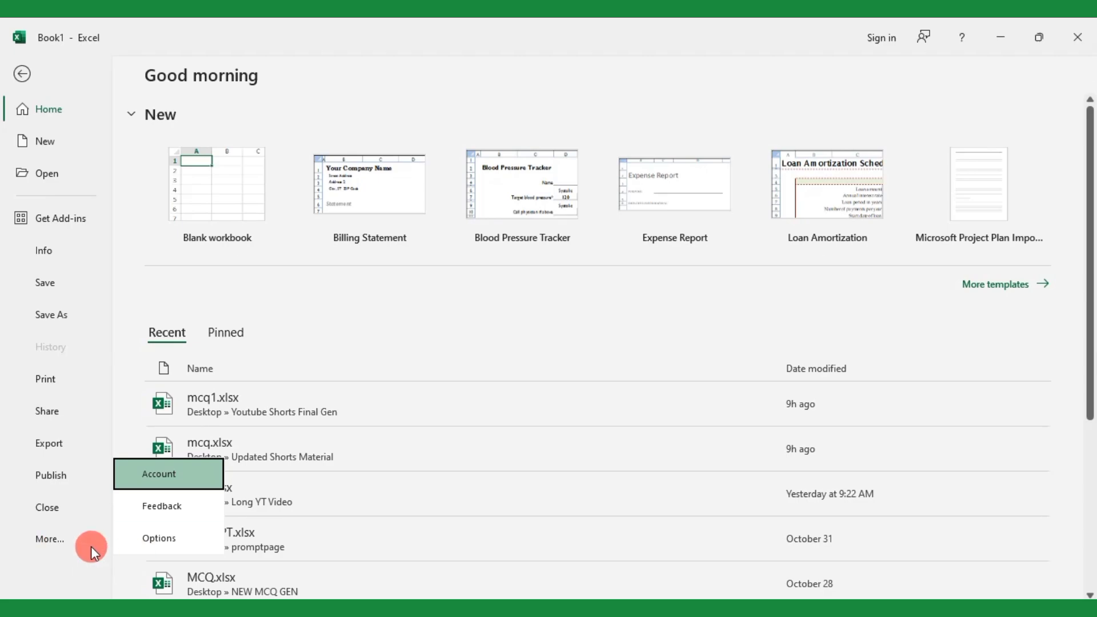
left_click(156, 541)
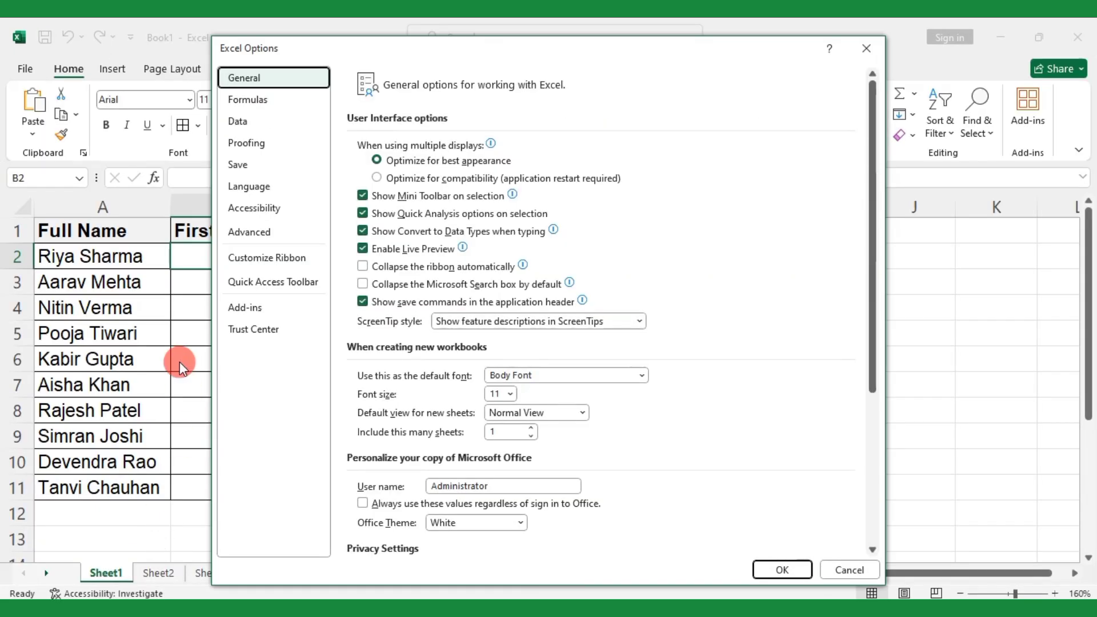
left_click(251, 235)
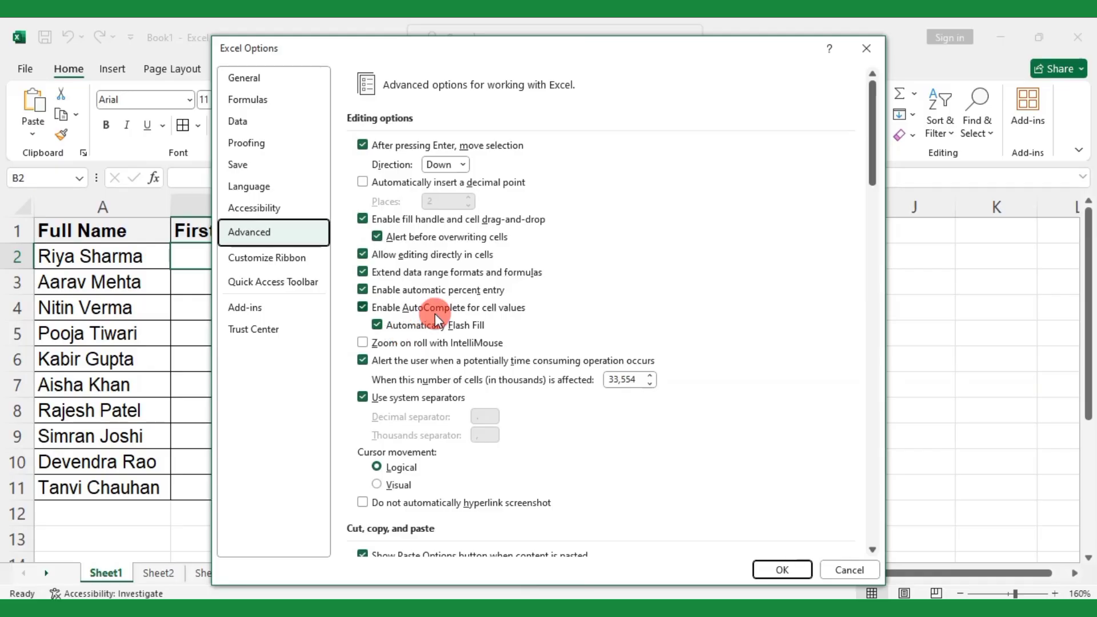
left_click(377, 325)
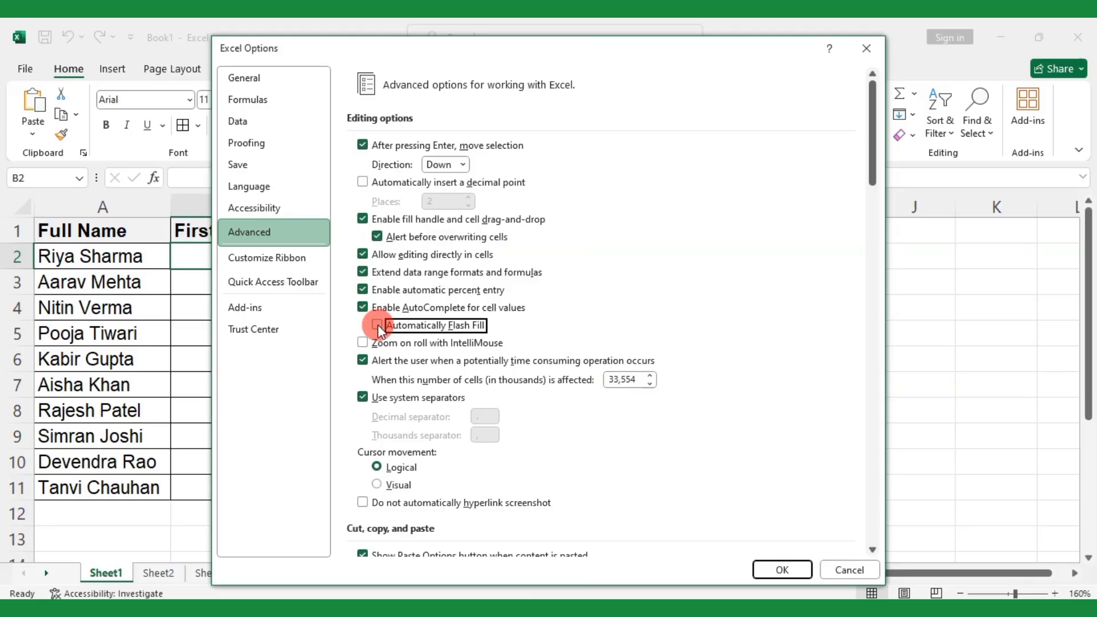
left_click(377, 325)
left_click(783, 575)
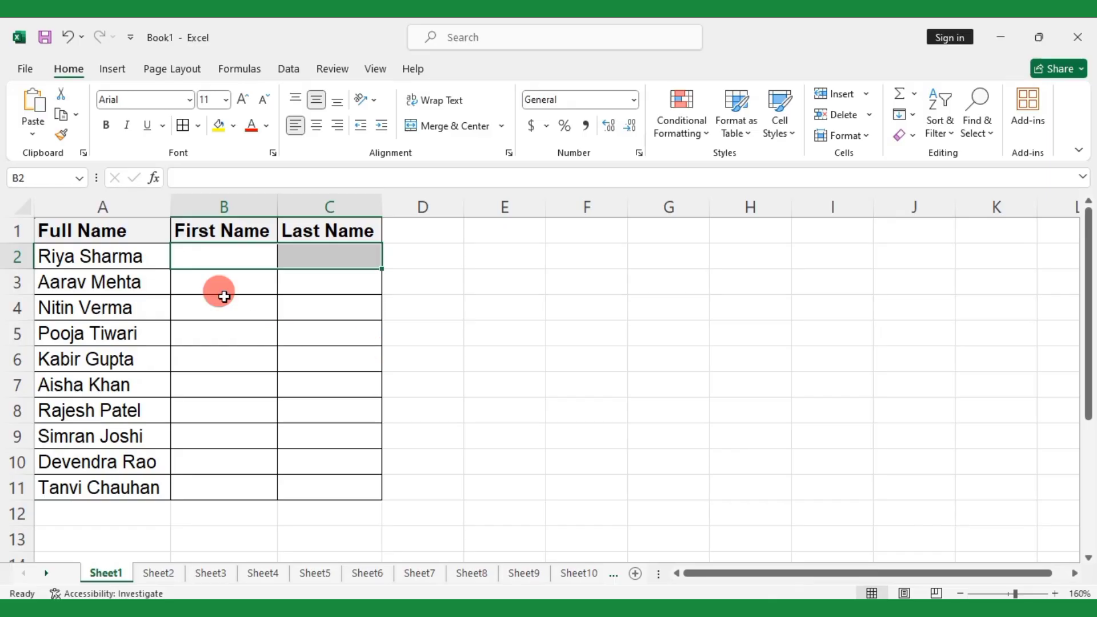
Type Riya in B2 and Flash Fill the first names down to B11.
left_click(218, 253)
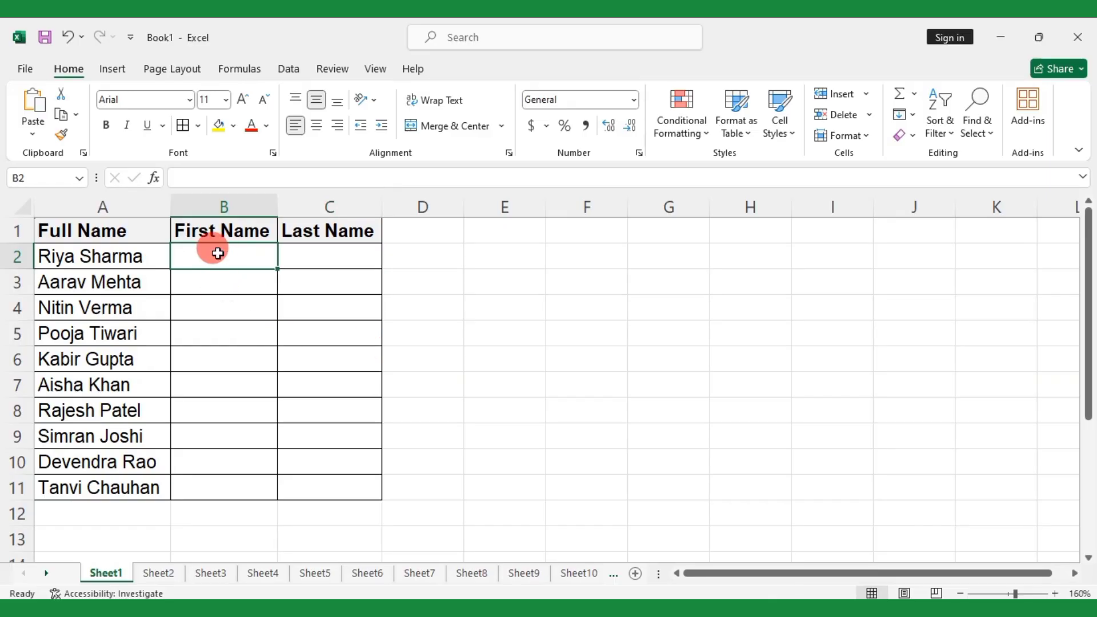
type("Riya")
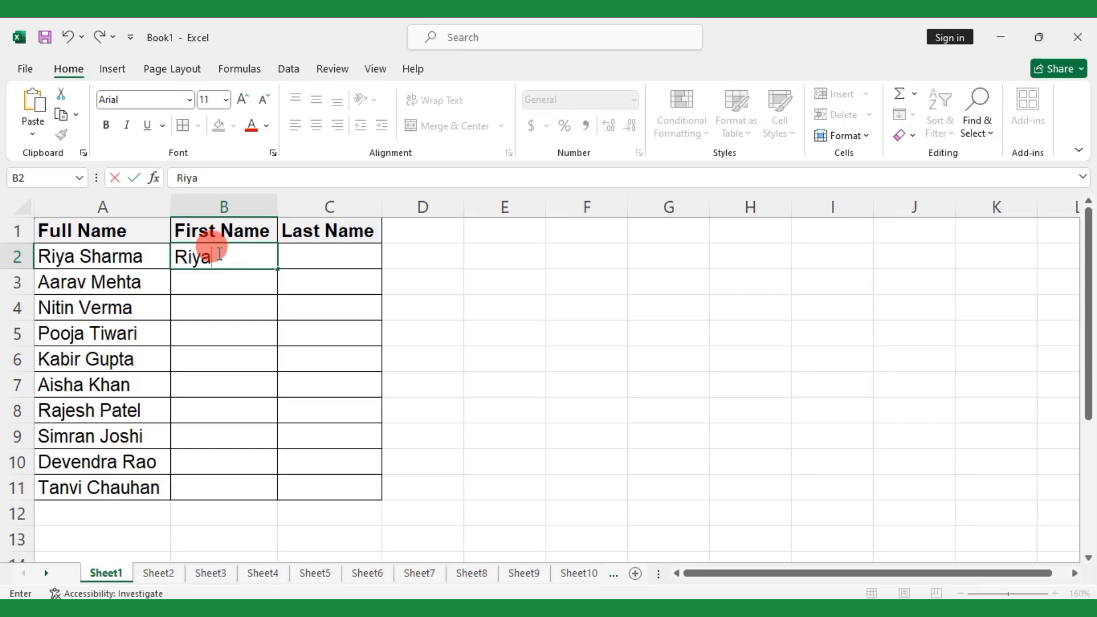
key("Return")
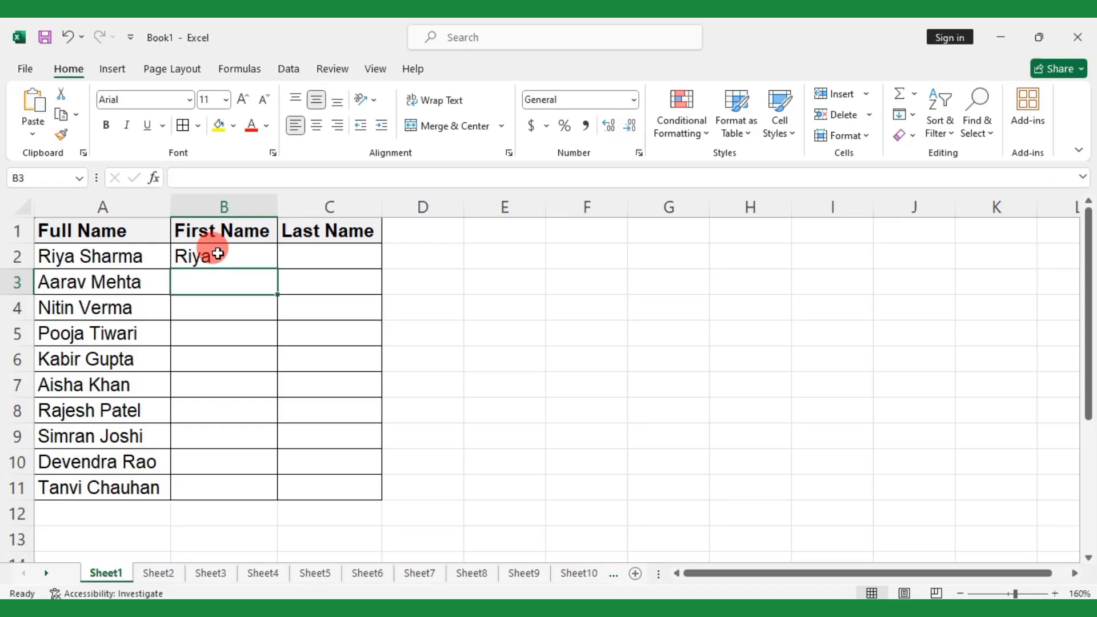
key("ctrl+e")
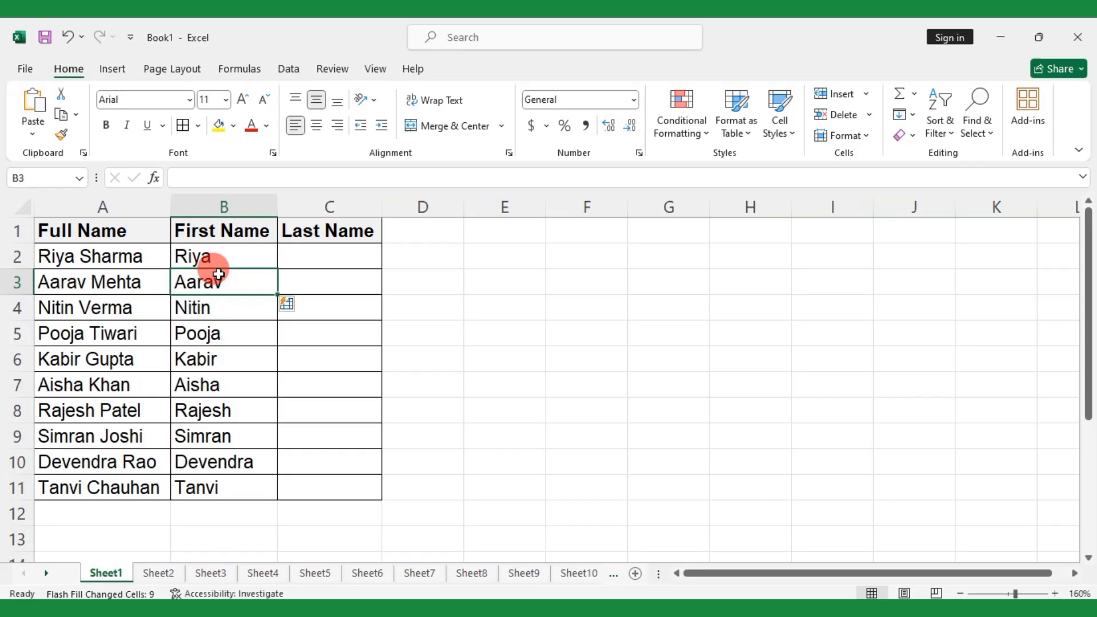
left_click_drag(225, 261, 240, 481)
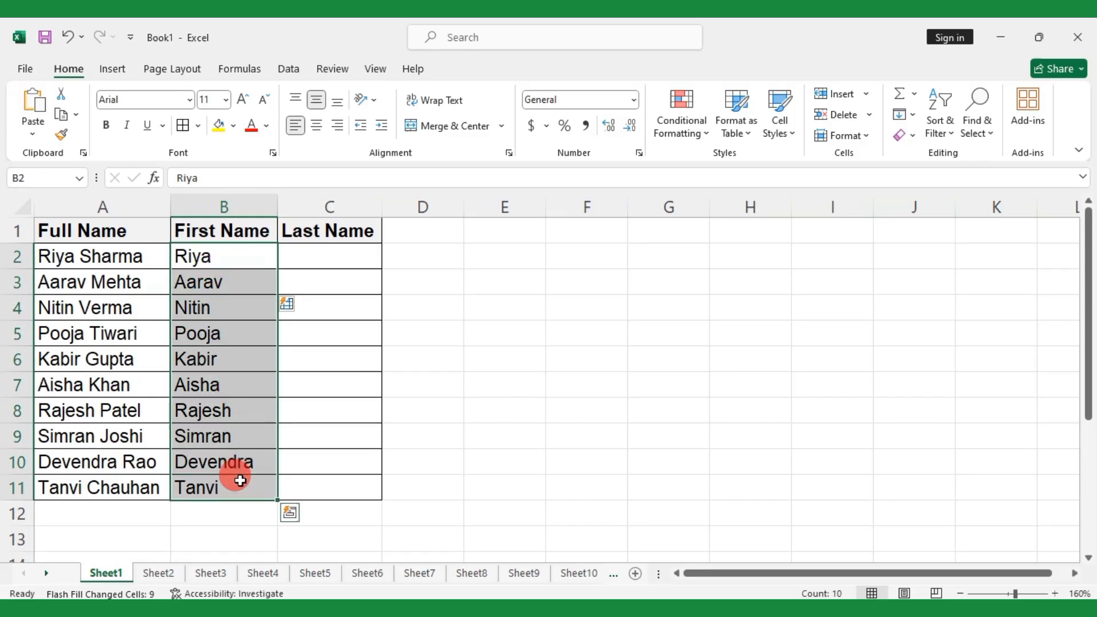
left_click(325, 265)
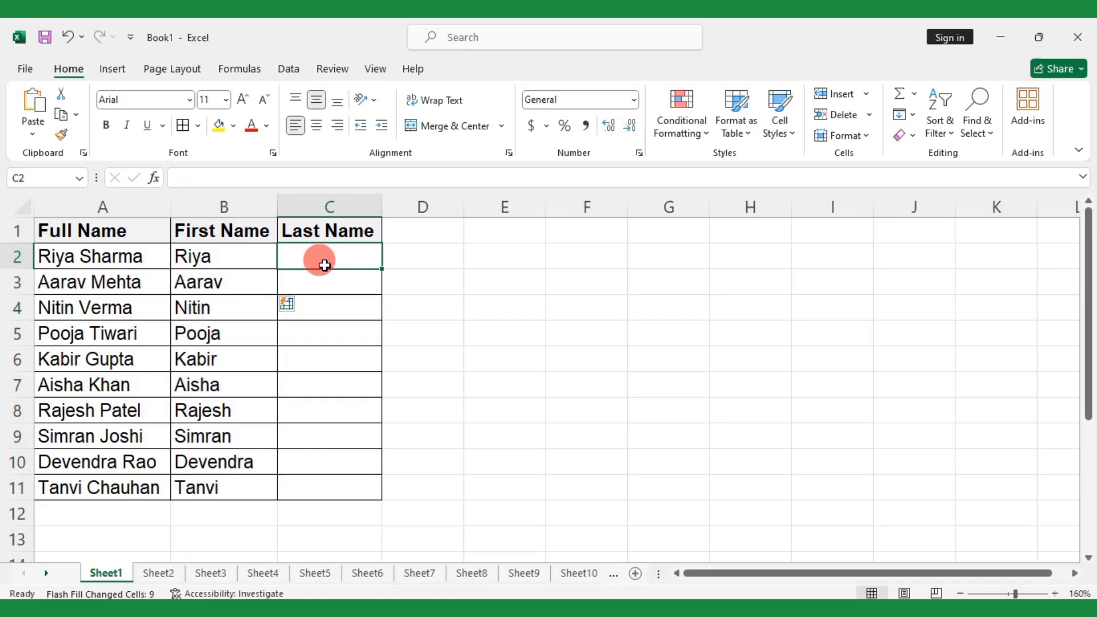
Enter Sharma in C2, Flash Fill the surnames to C11, then move to Sheet2.
type("Sharma")
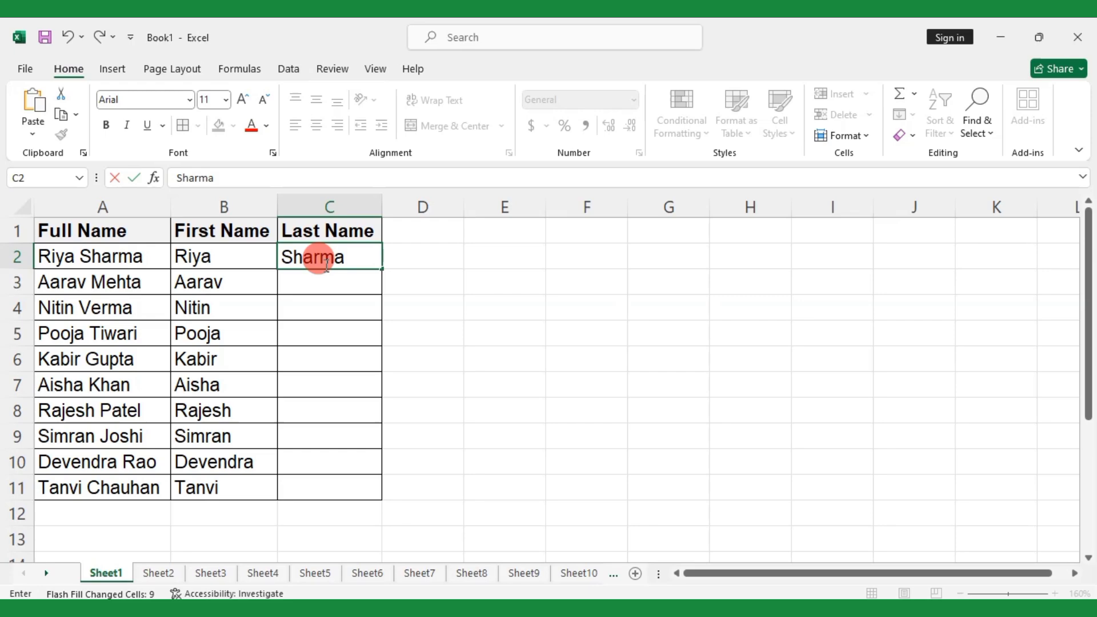
key("Return")
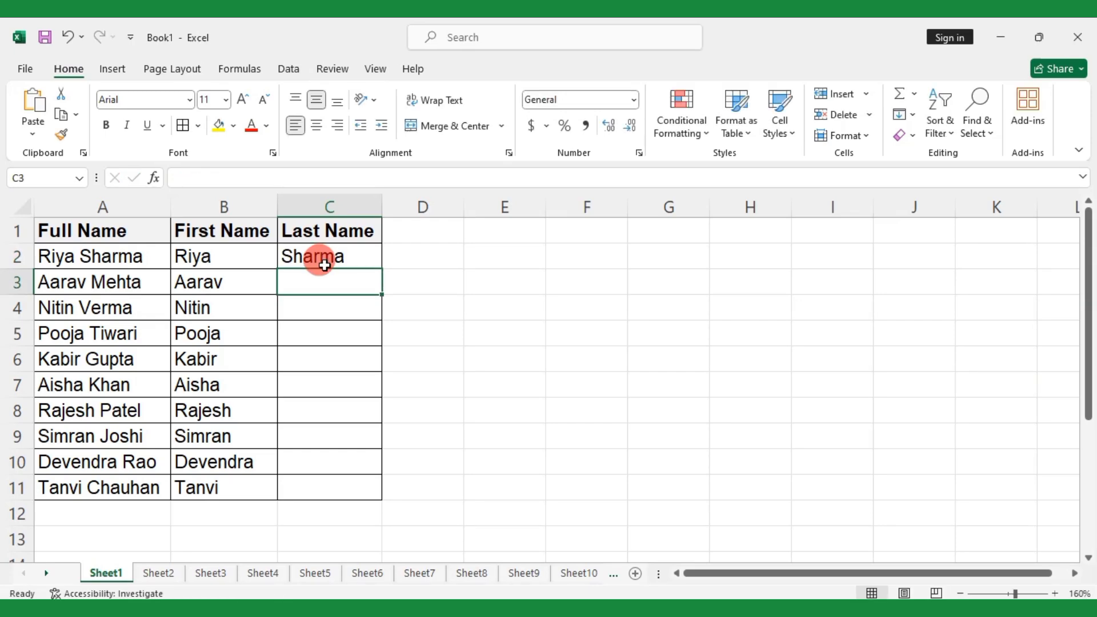
key("ctrl+e")
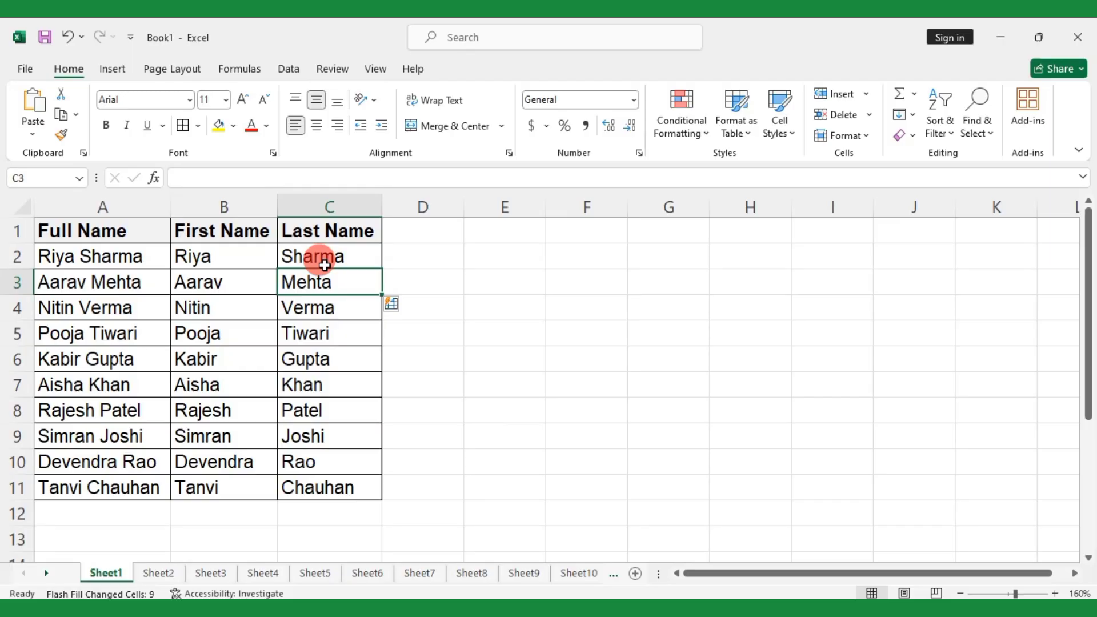
left_click(467, 573)
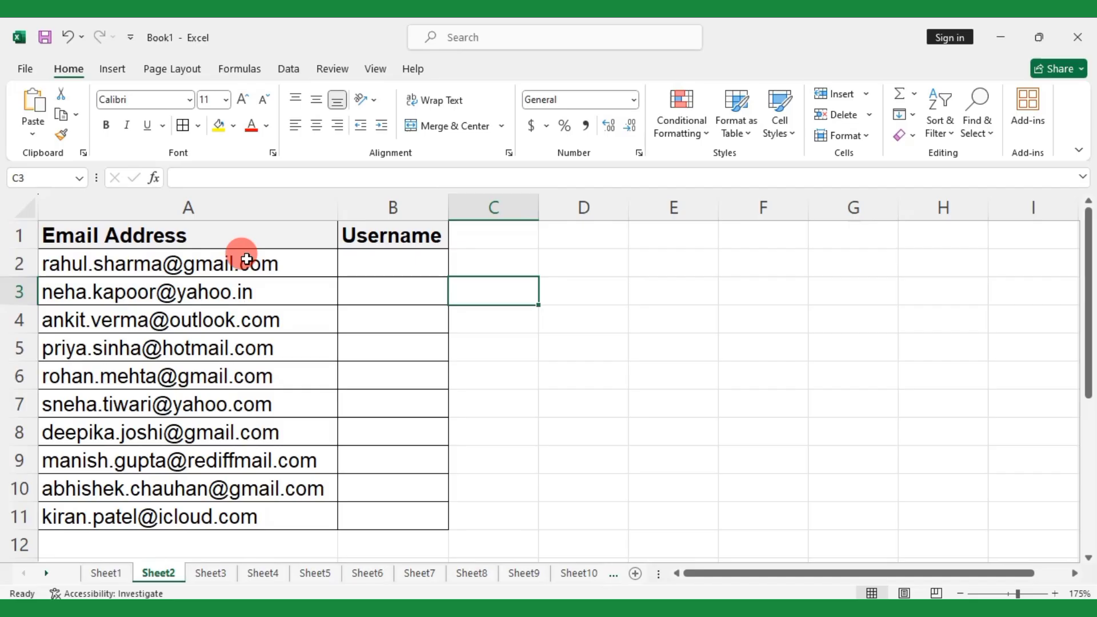
left_click(207, 240)
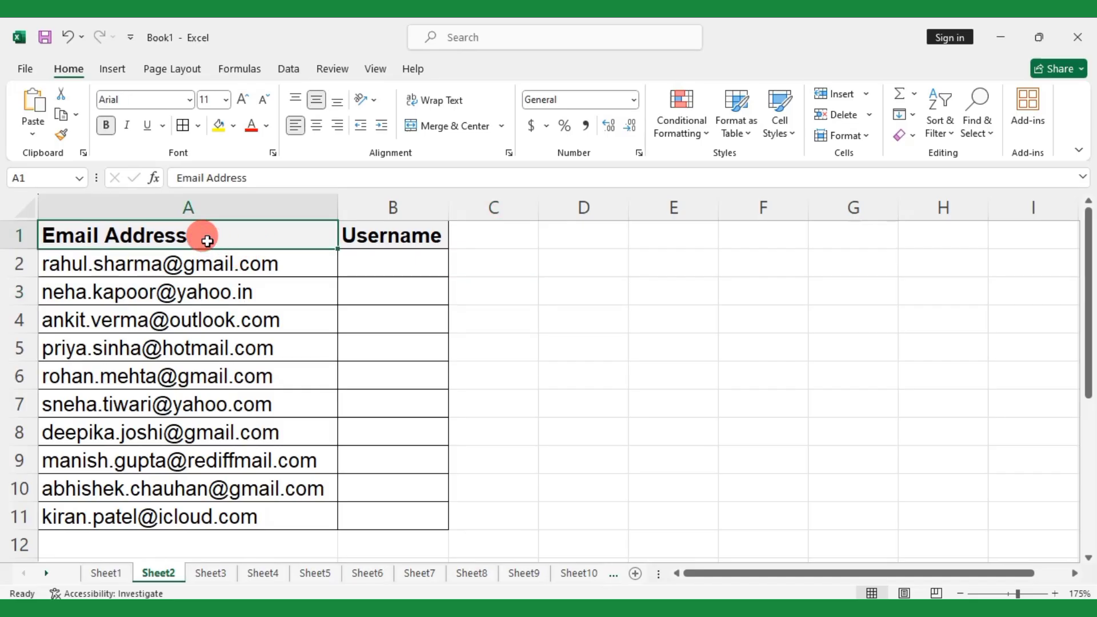
left_click_drag(207, 257, 254, 519)
left_click(363, 260)
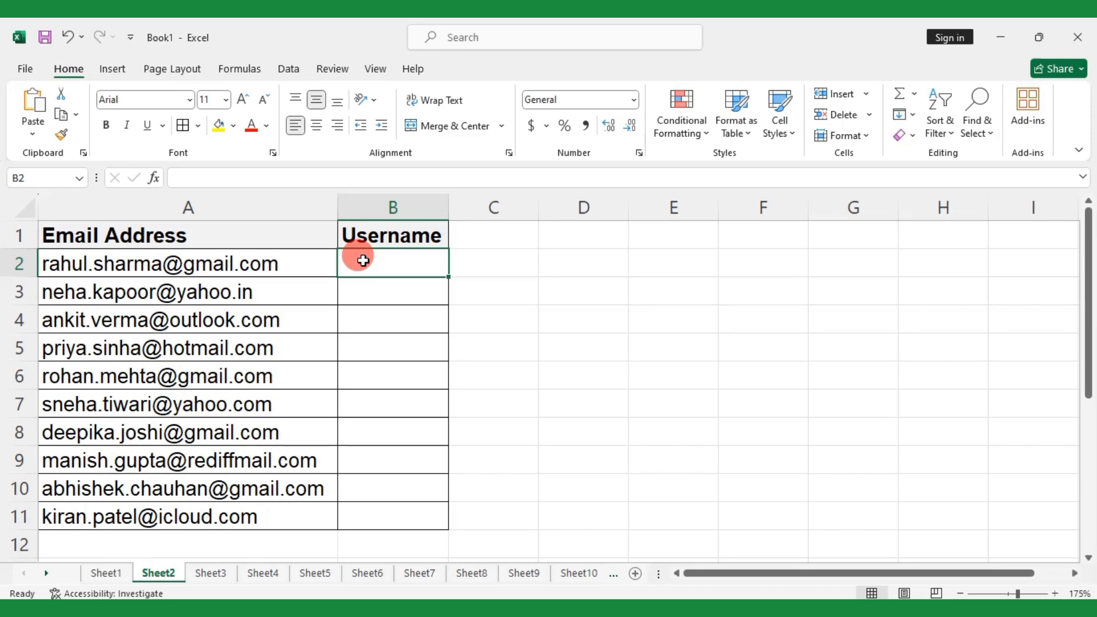
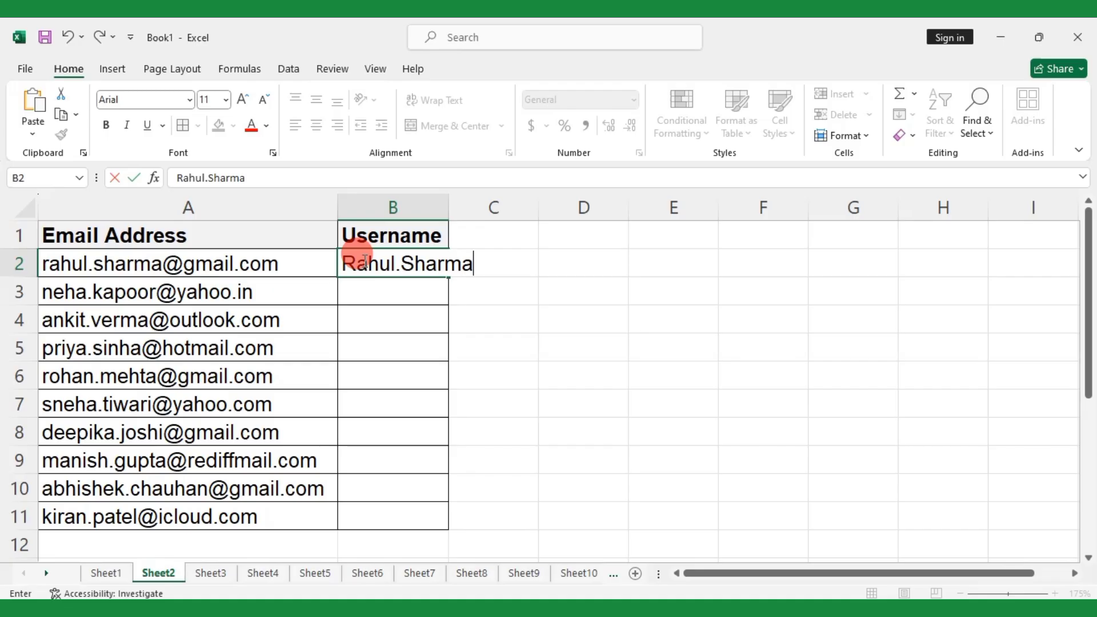
key("Return")
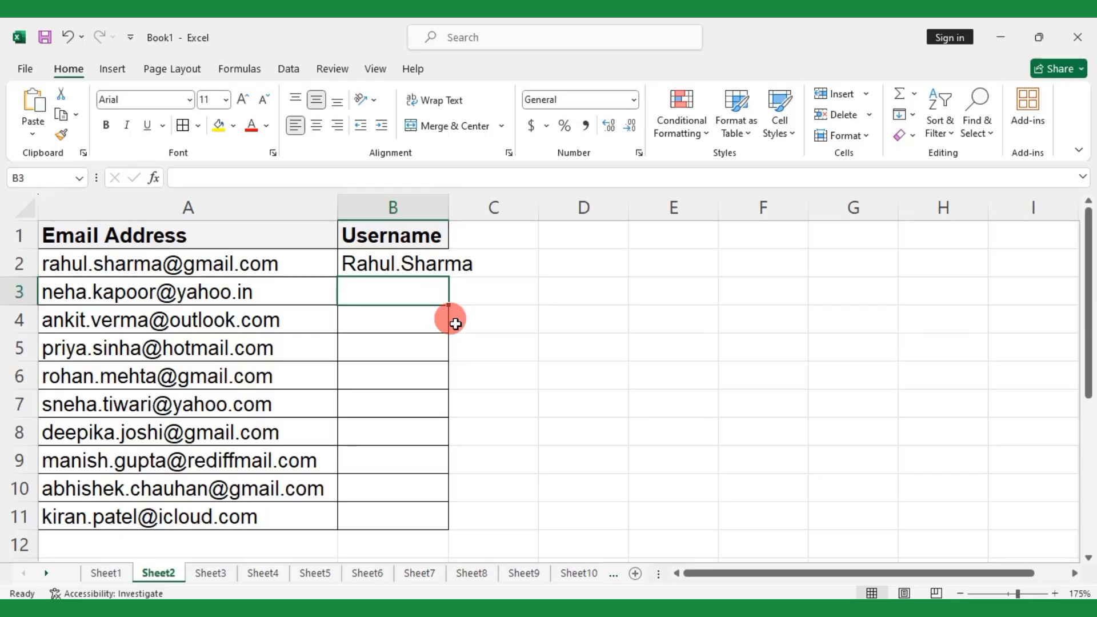
key("ctrl+e")
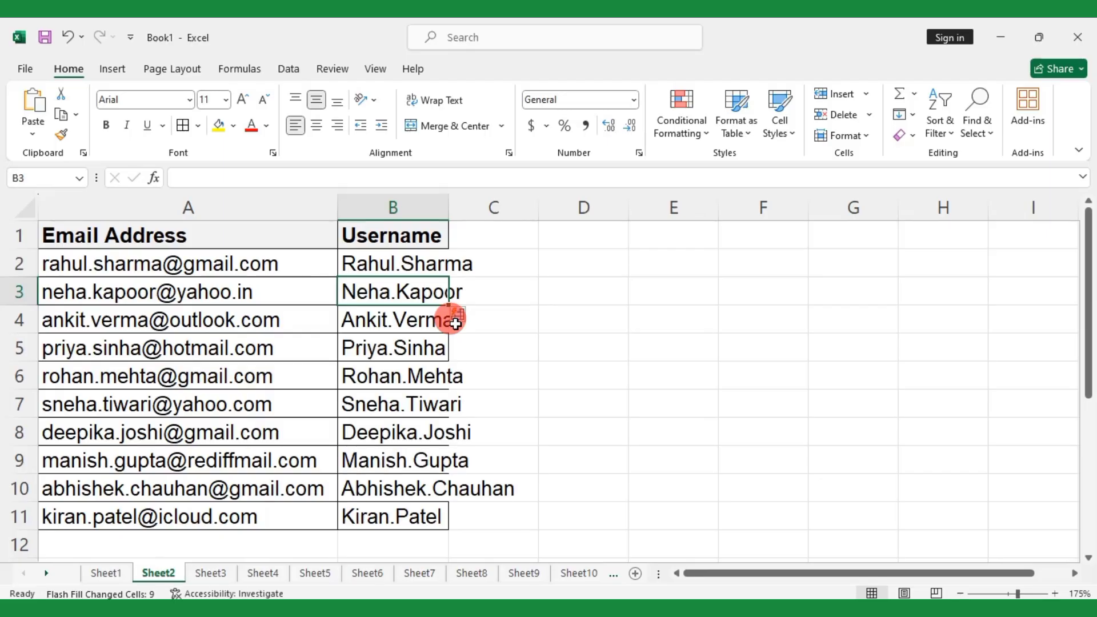
double_click(442, 208)
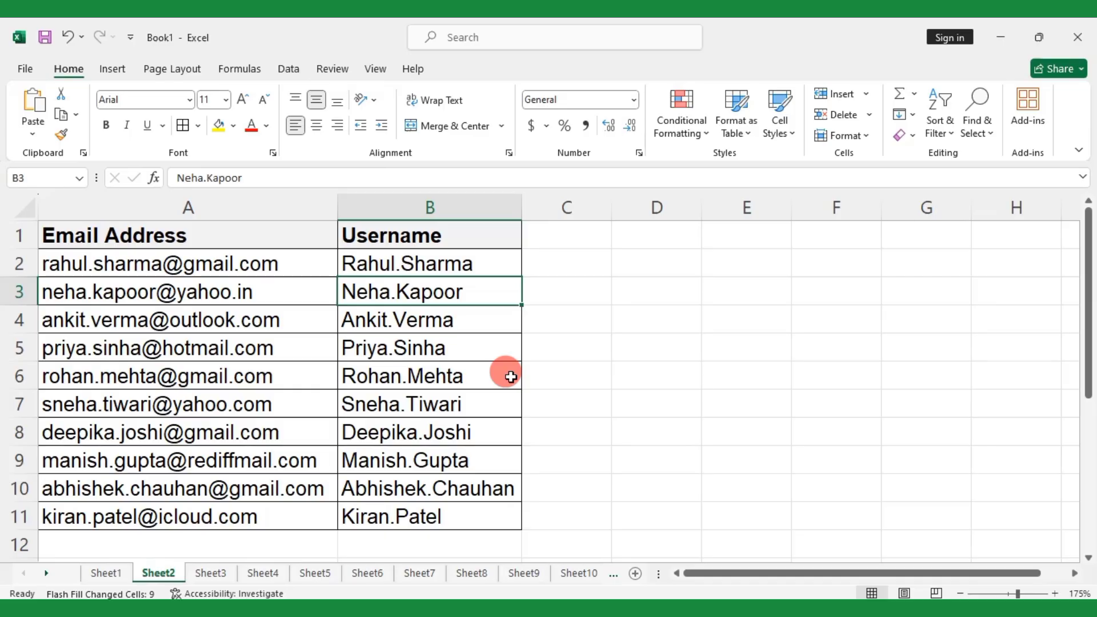
Switch to Sheet3 and look over the Product Code, Category and Item No columns.
left_click(228, 575)
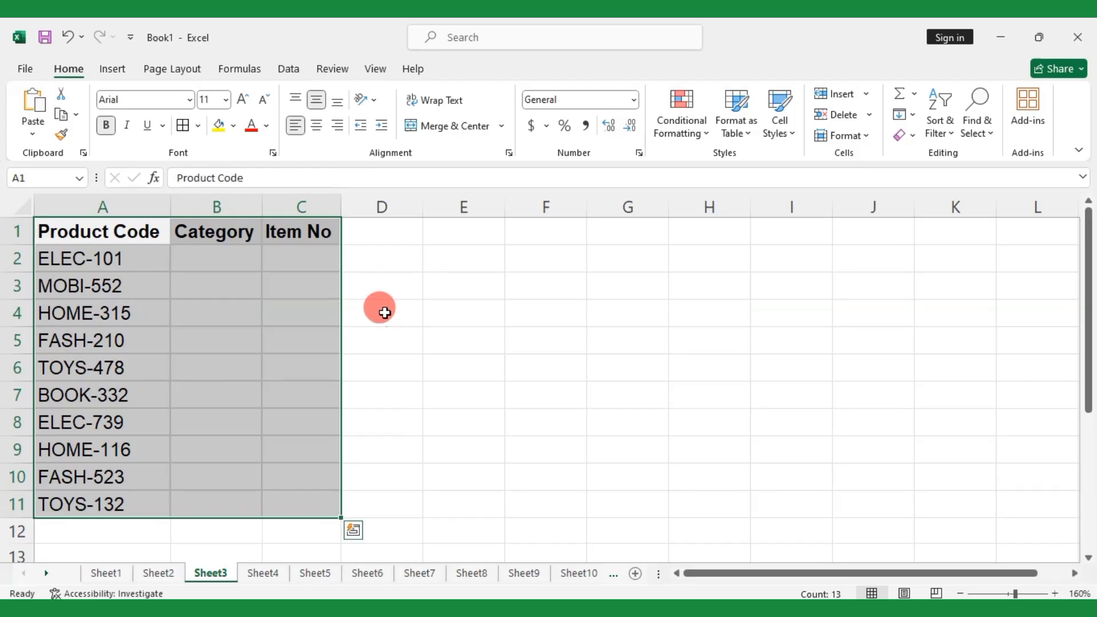
left_click(76, 231)
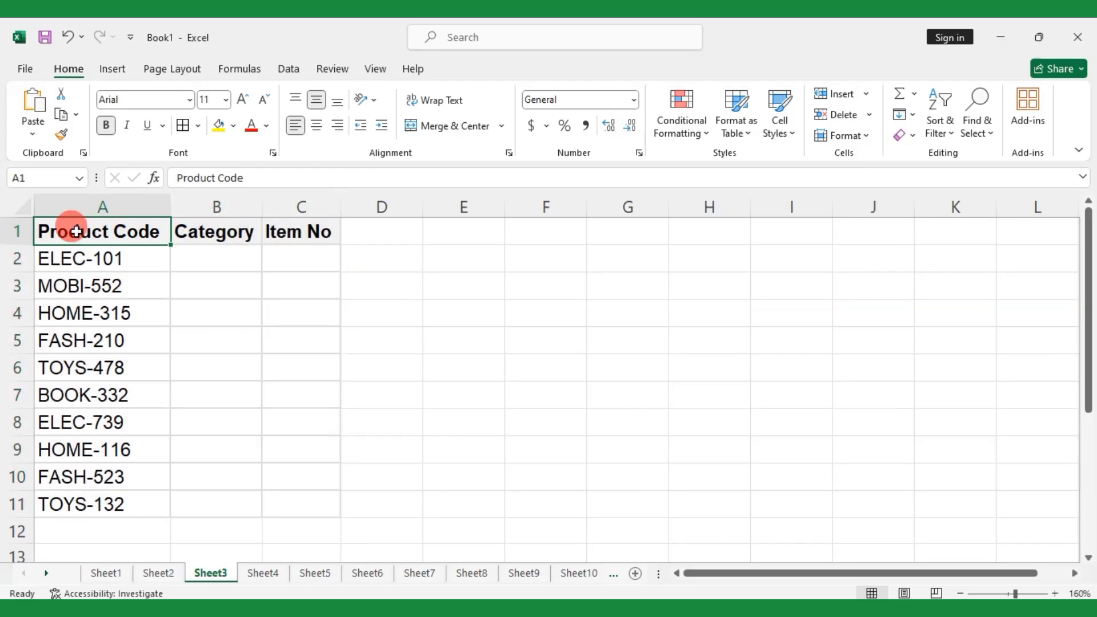
left_click(192, 236)
left_click(289, 234)
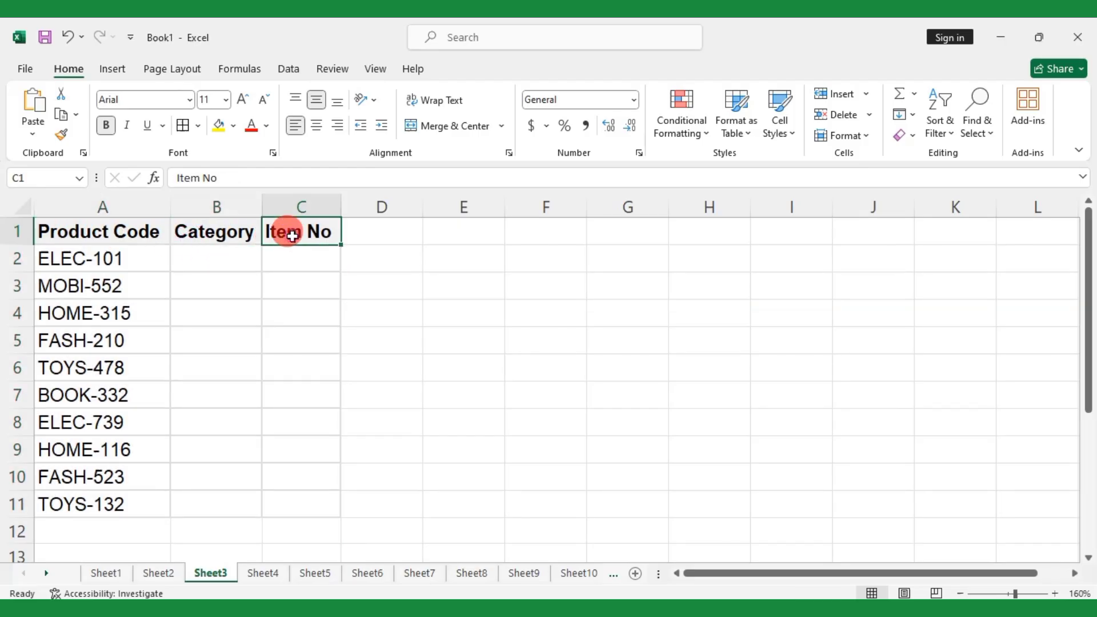
left_click(216, 260)
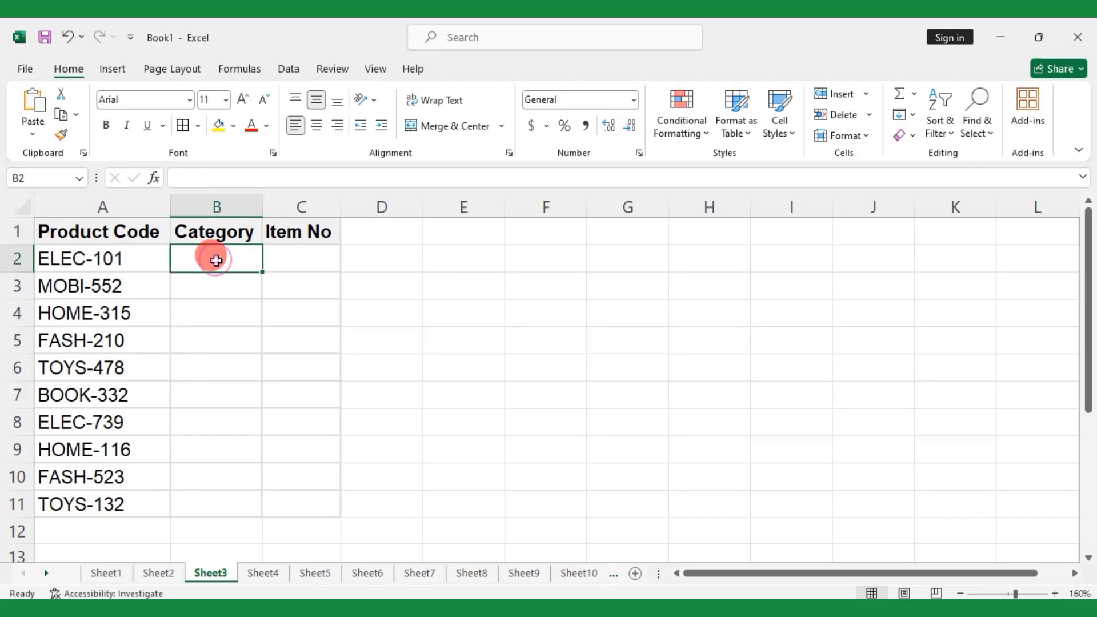
left_click(303, 260)
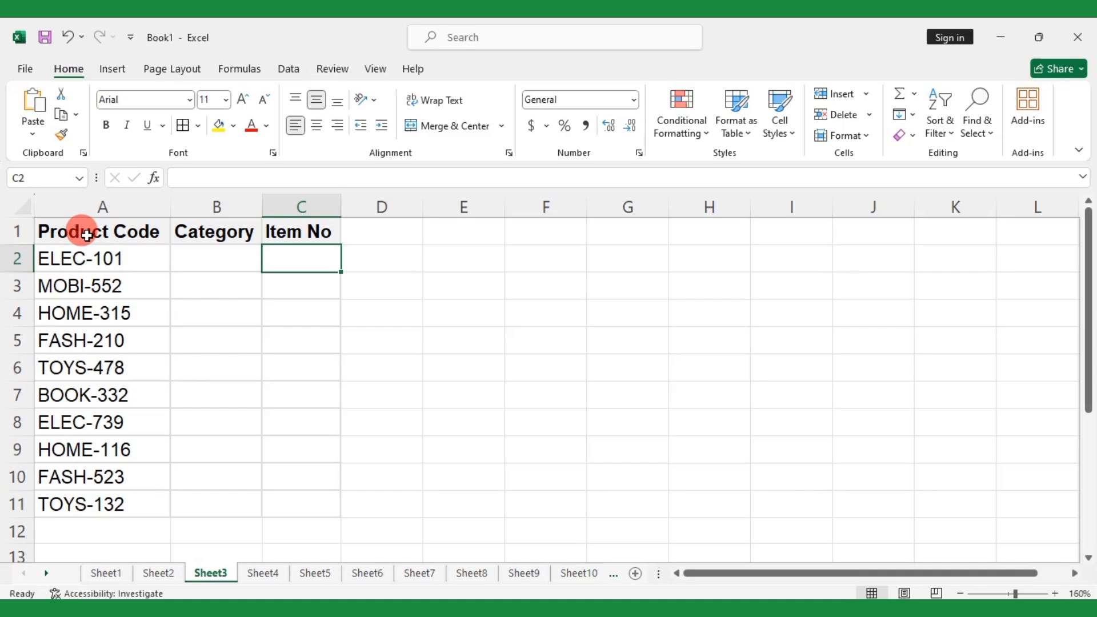
Apply All Borders to the A1:C11 product table with Alt+H+B+A.
left_click_drag(86, 235, 292, 498)
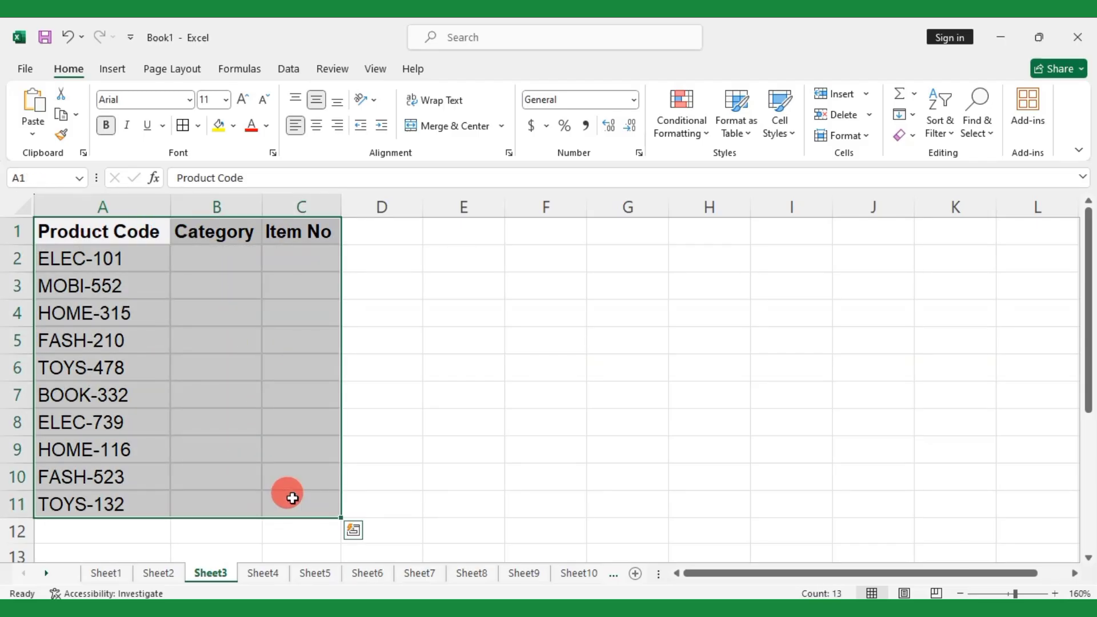
key("alt")
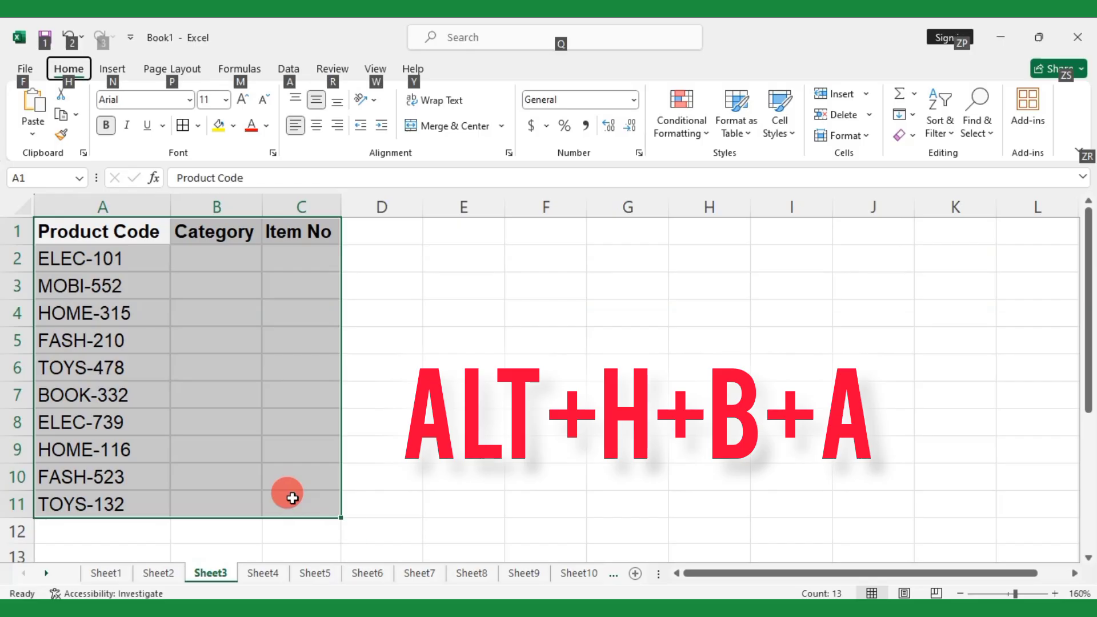
key("h")
key("b")
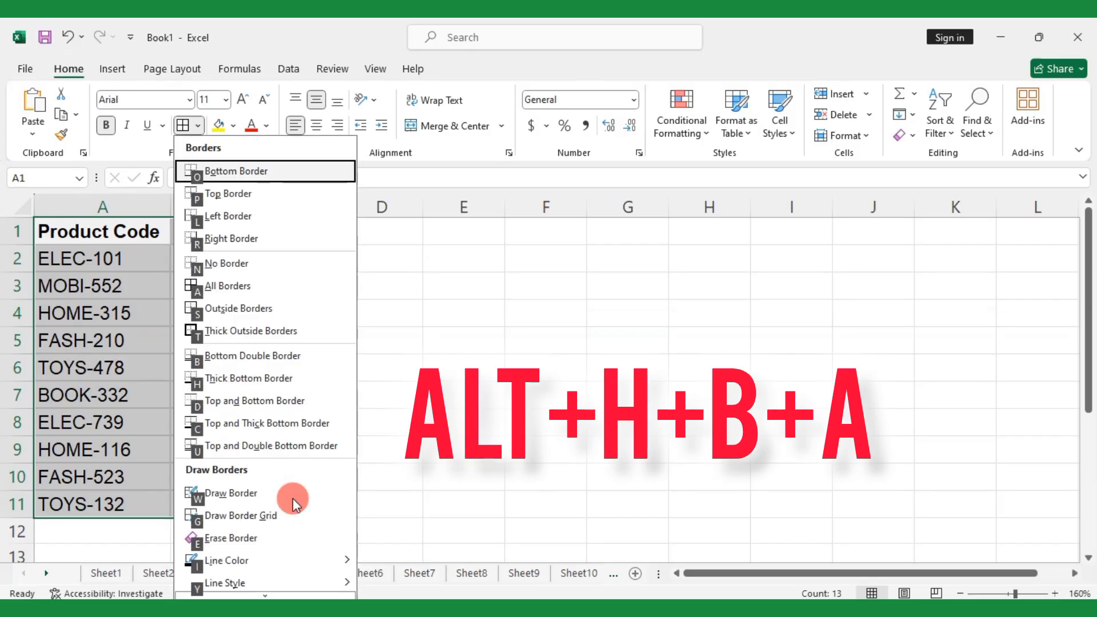
key("a")
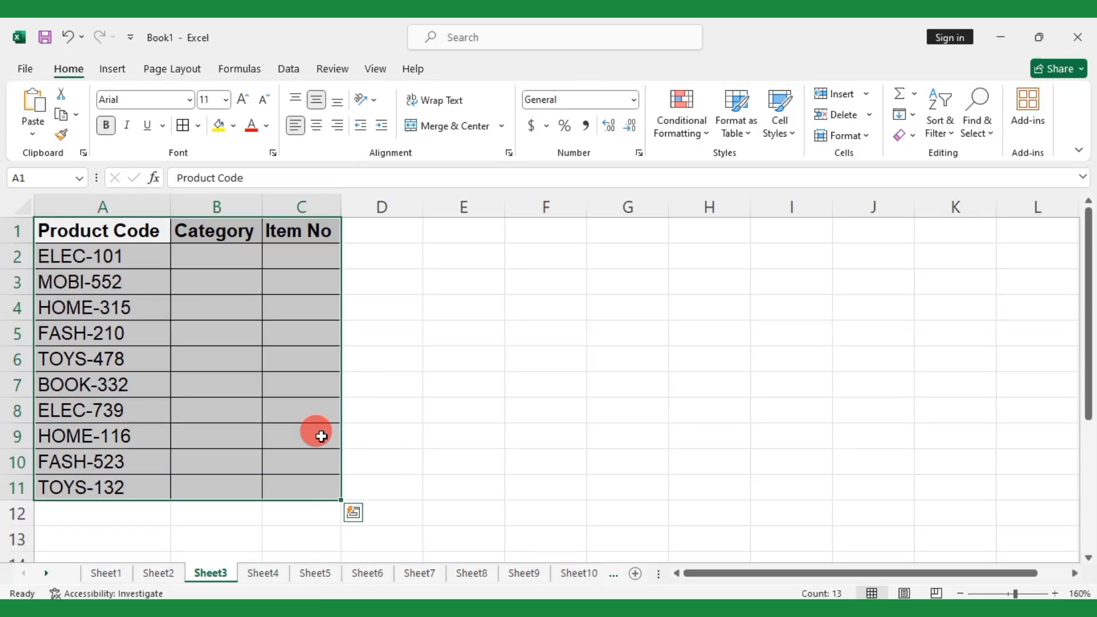
left_click(210, 266)
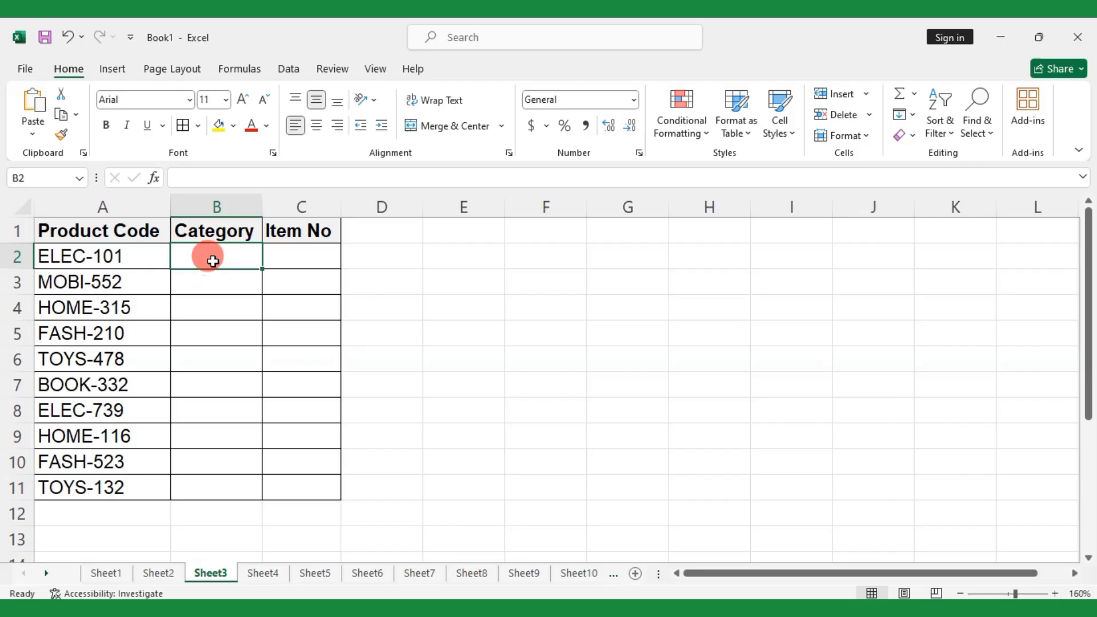
Change the first product code in A2 to ELEC-739.
left_click(81, 253)
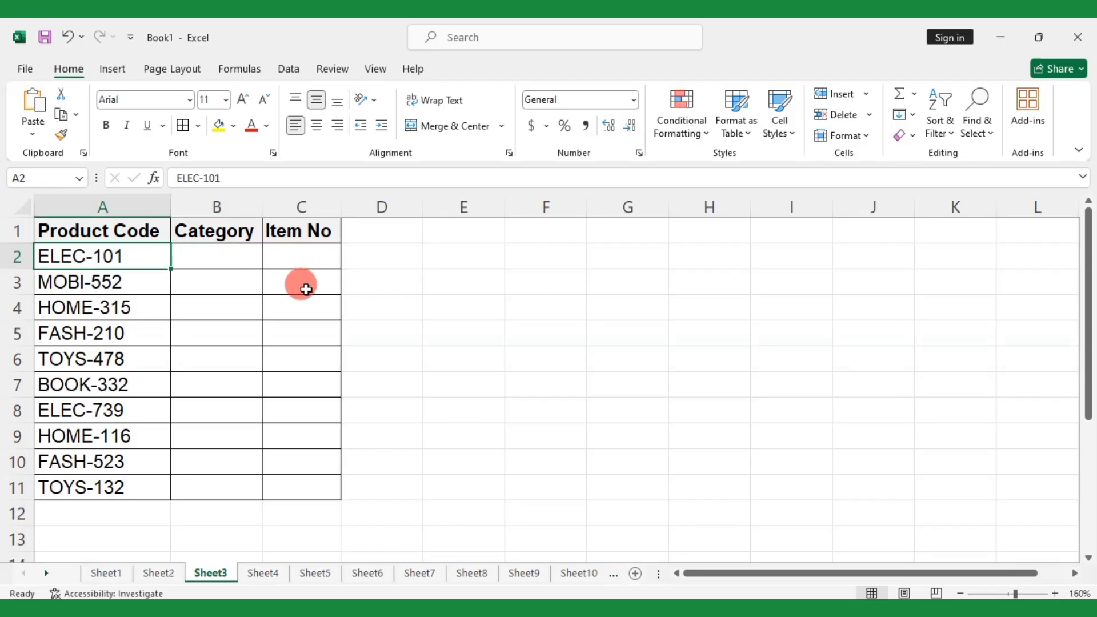
type("ELE")
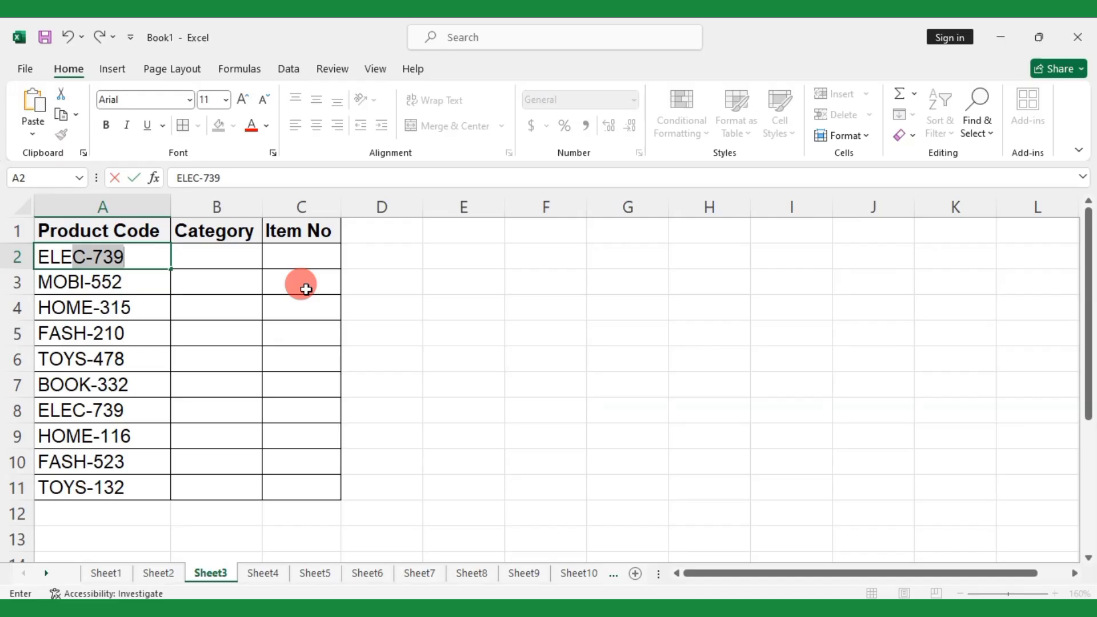
key("BackSpace")
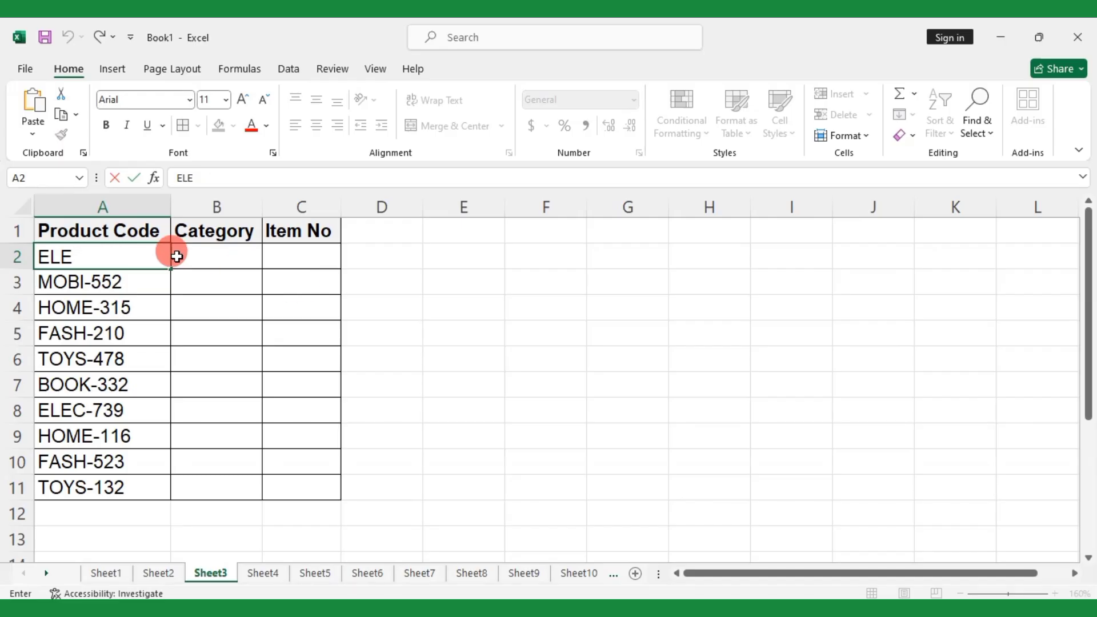
type("C-739")
Enter ELEC in B2 and Flash Fill the category prefixes for all ten rows.
left_click(188, 257)
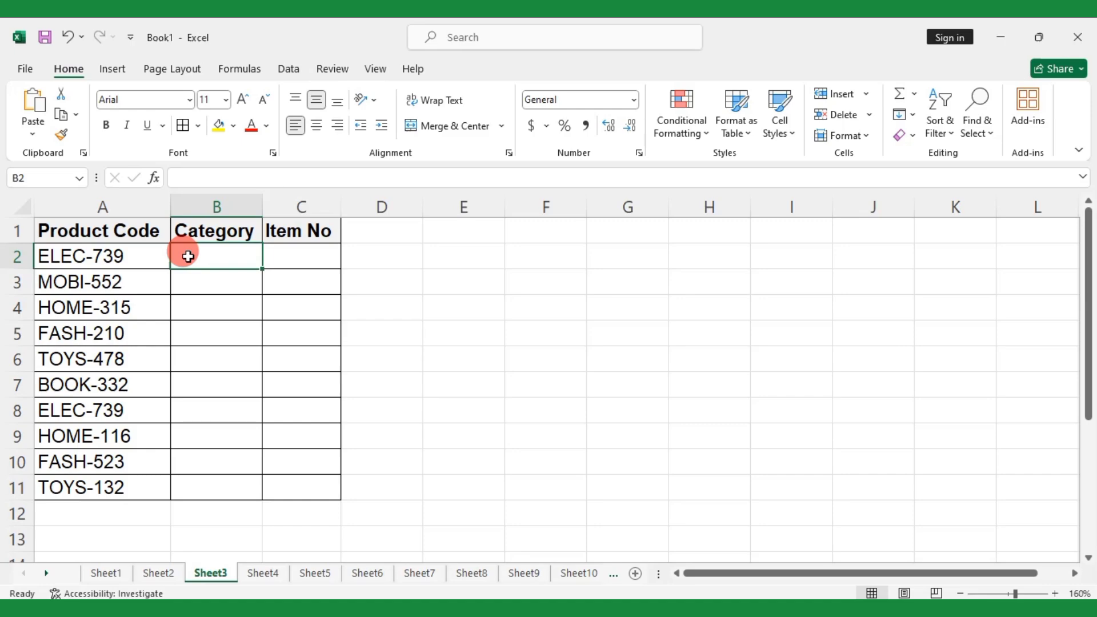
type("ELE")
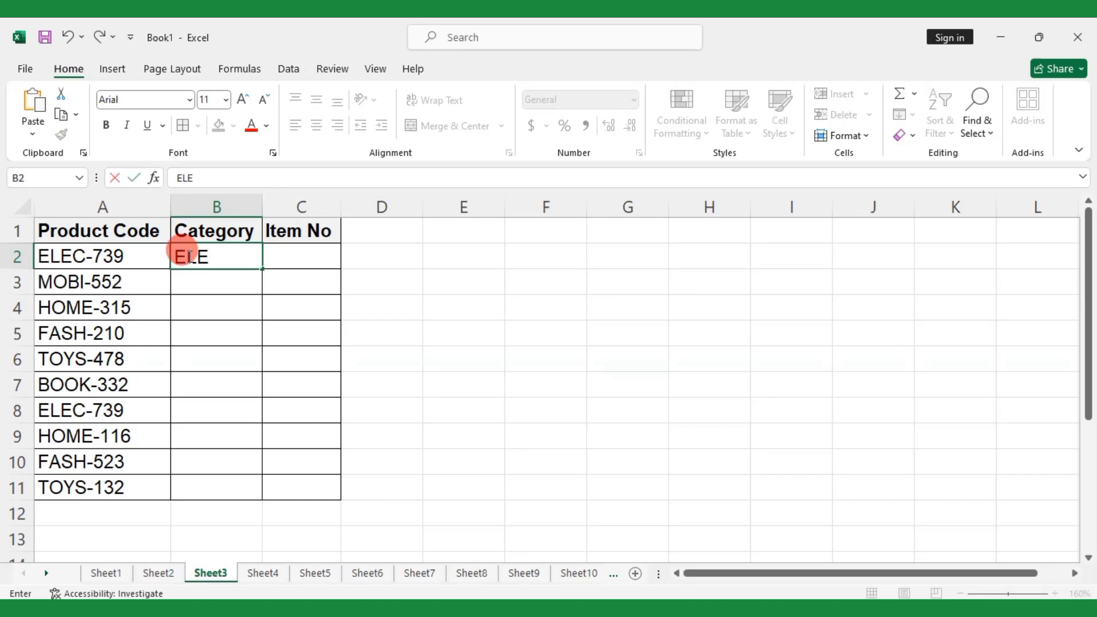
type("C")
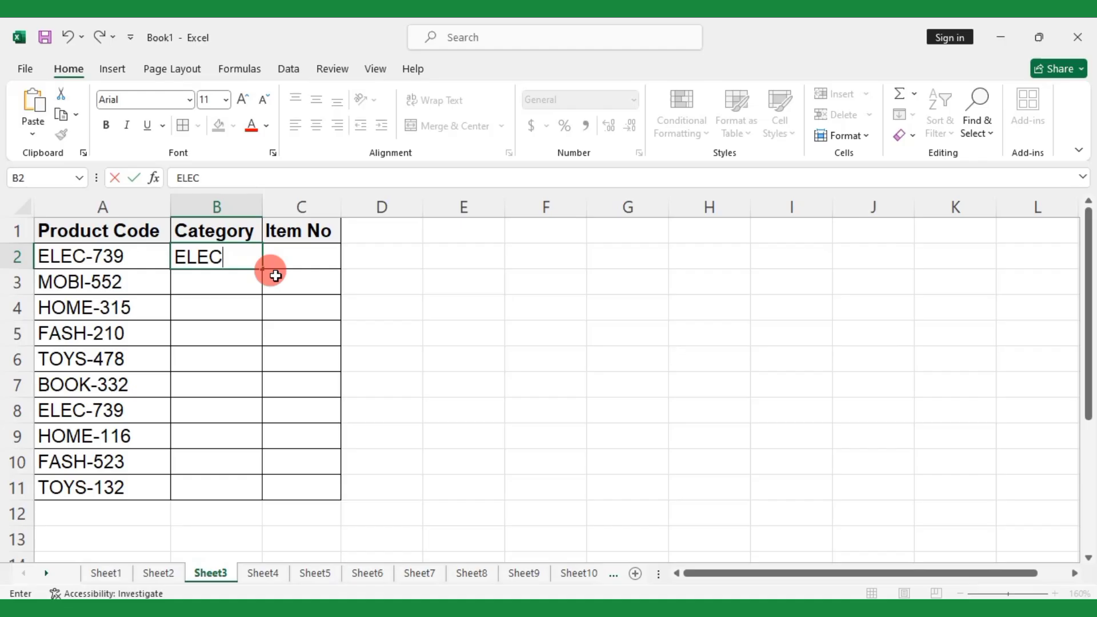
key("Return")
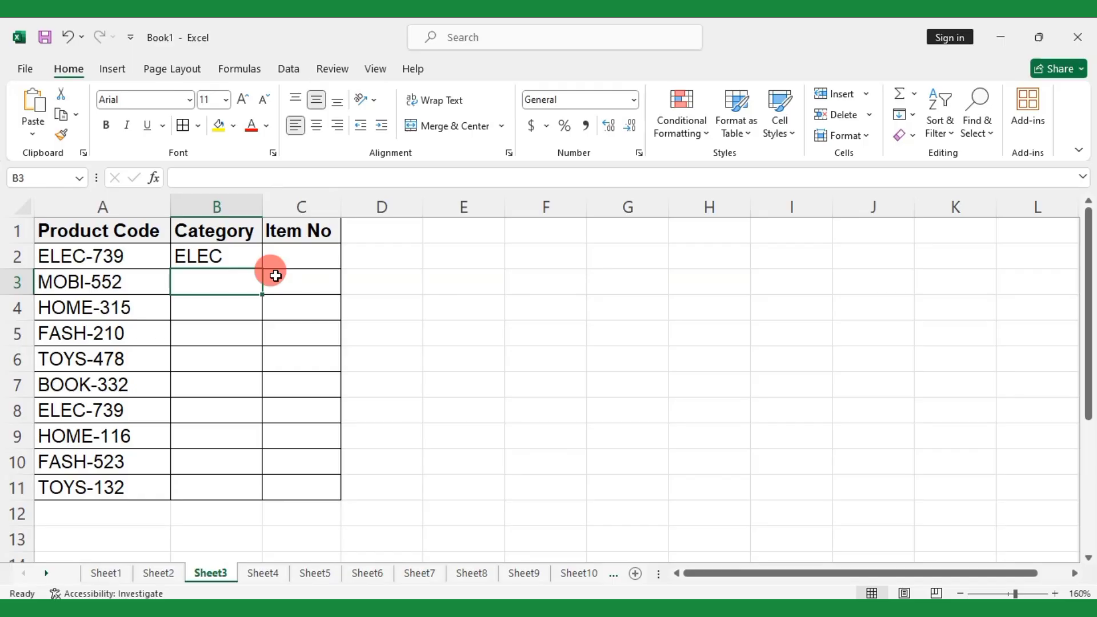
key("ctrl+e")
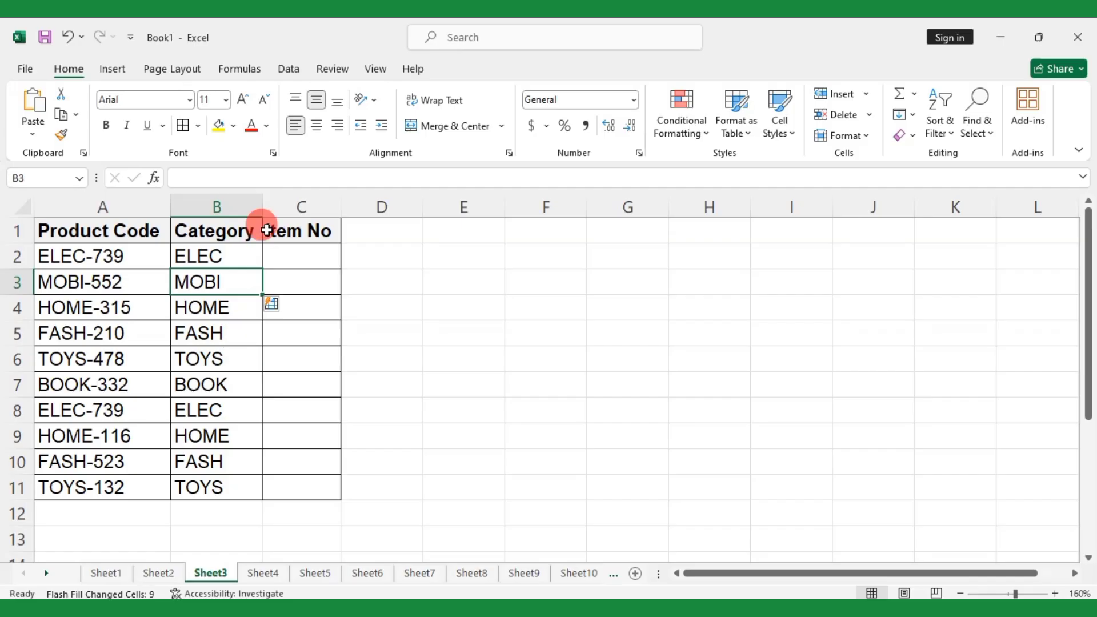
left_click(288, 259)
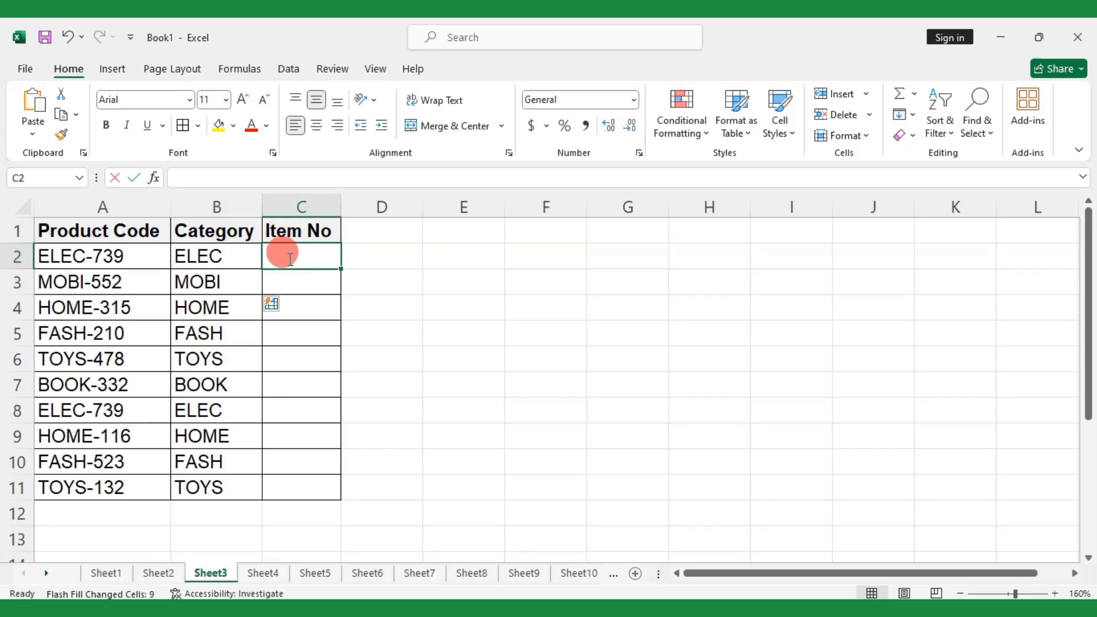
Enter 739 in C2, Flash Fill the item numbers to C11, then go to Sheet4.
type("739")
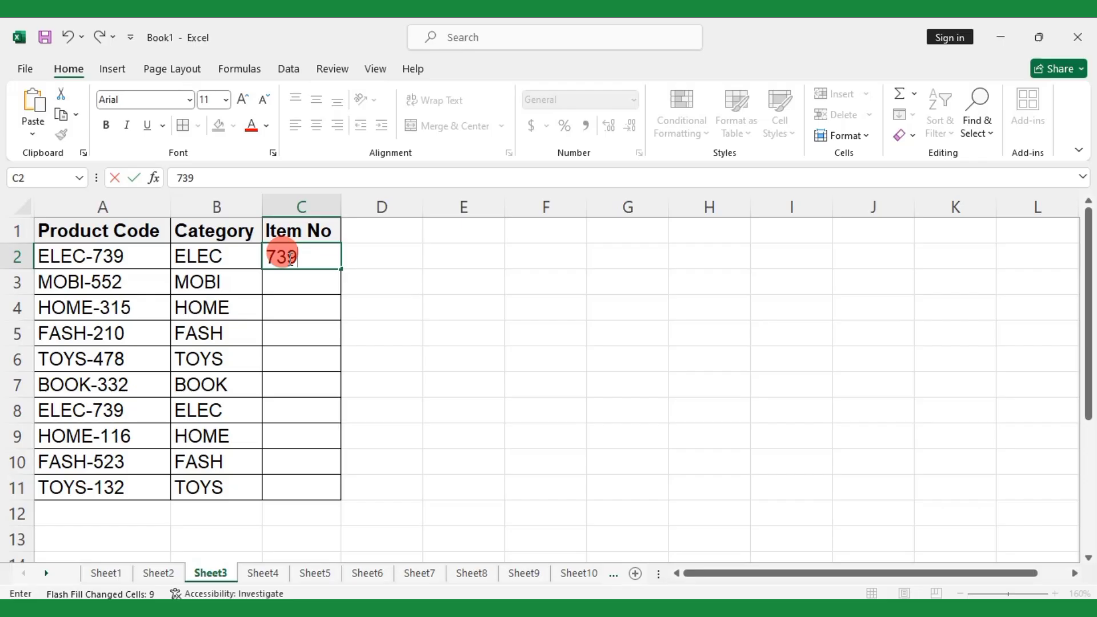
key("Return")
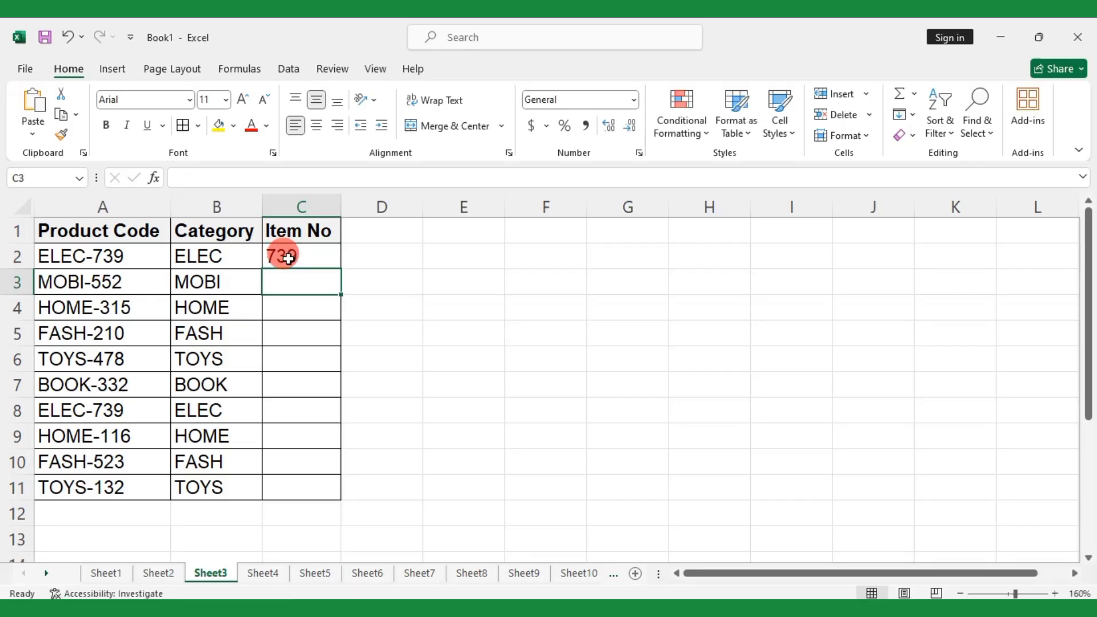
key("ctrl+e")
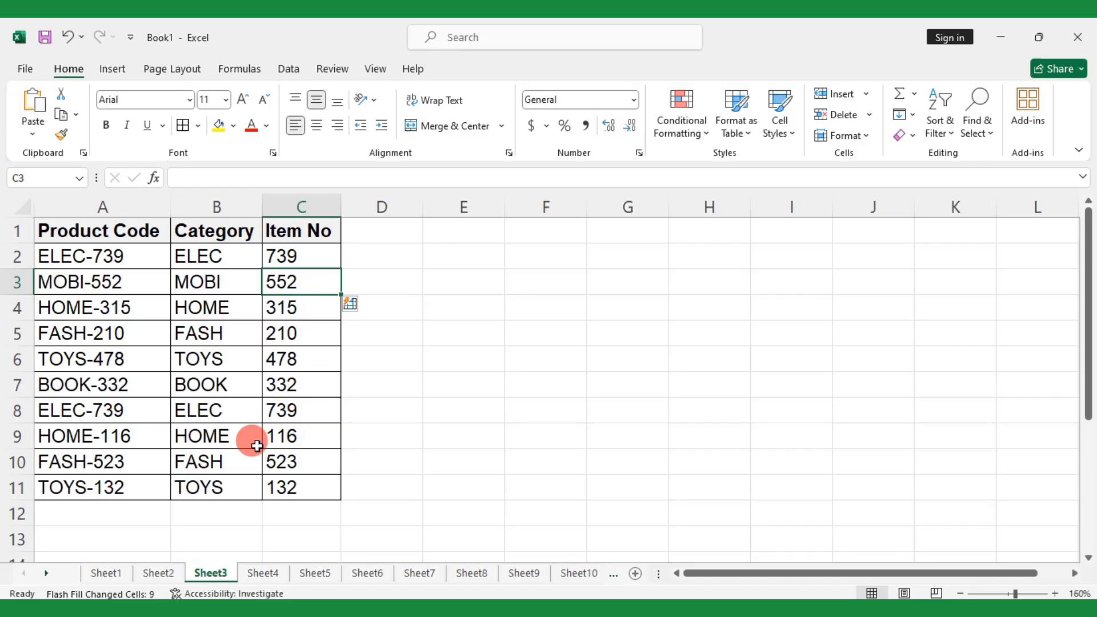
left_click(266, 572)
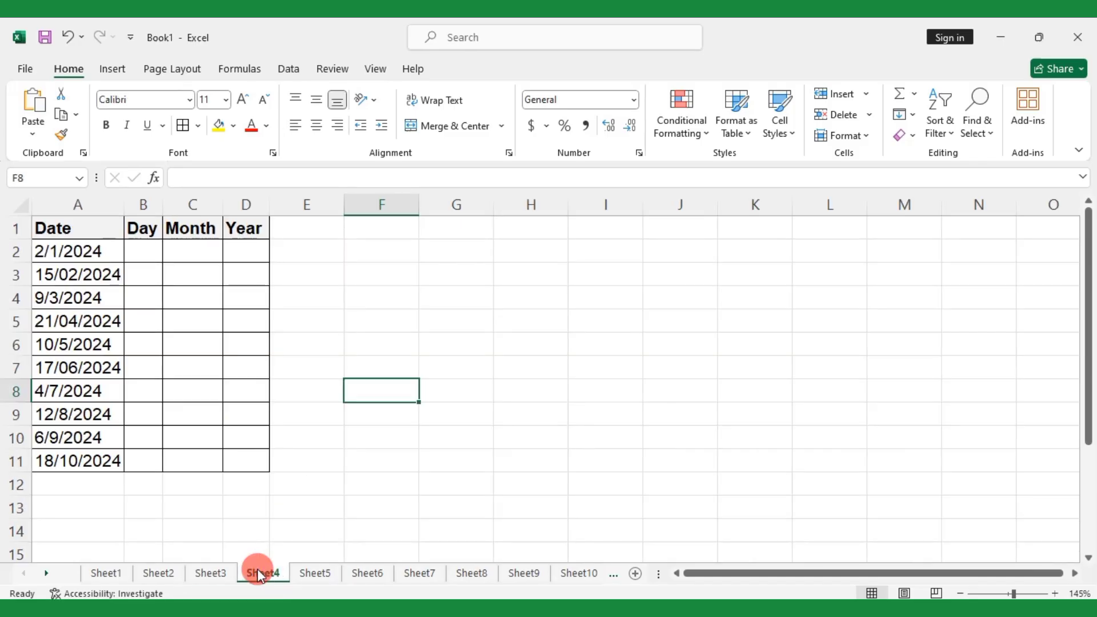
Enter day 2 in B2 and Flash Fill the day numbers for all ten dates.
left_click(79, 236)
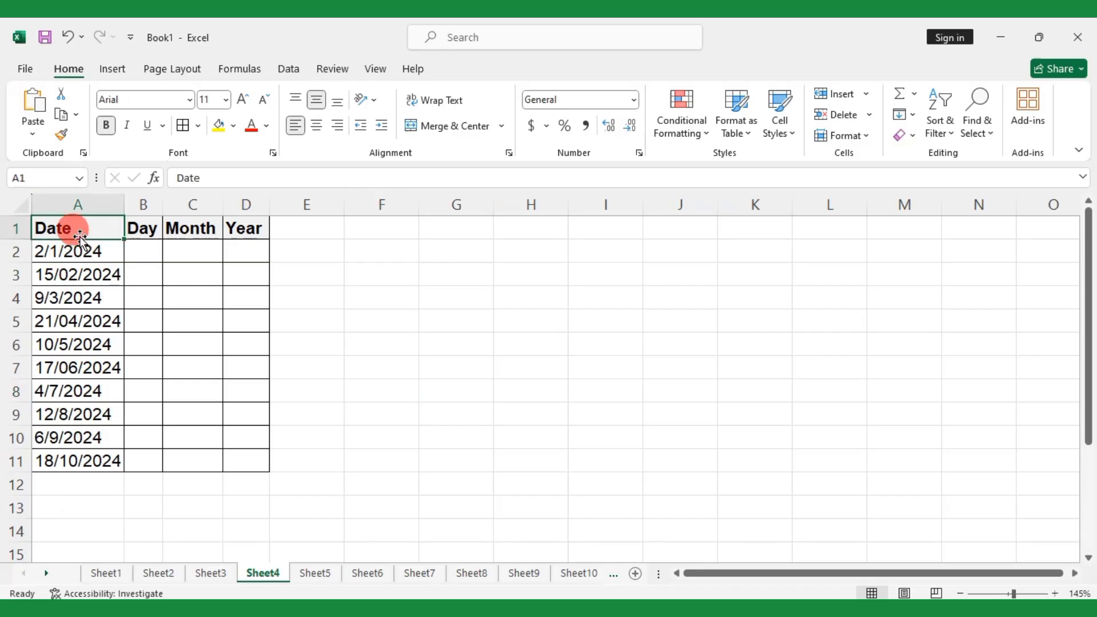
left_click(151, 231)
left_click(180, 229)
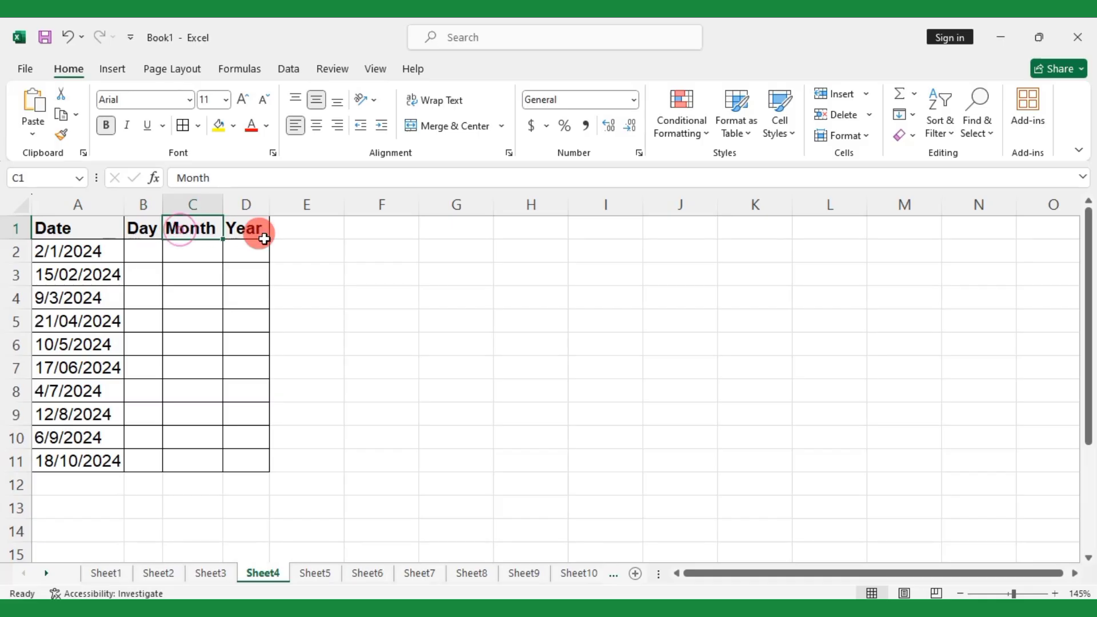
left_click(256, 231)
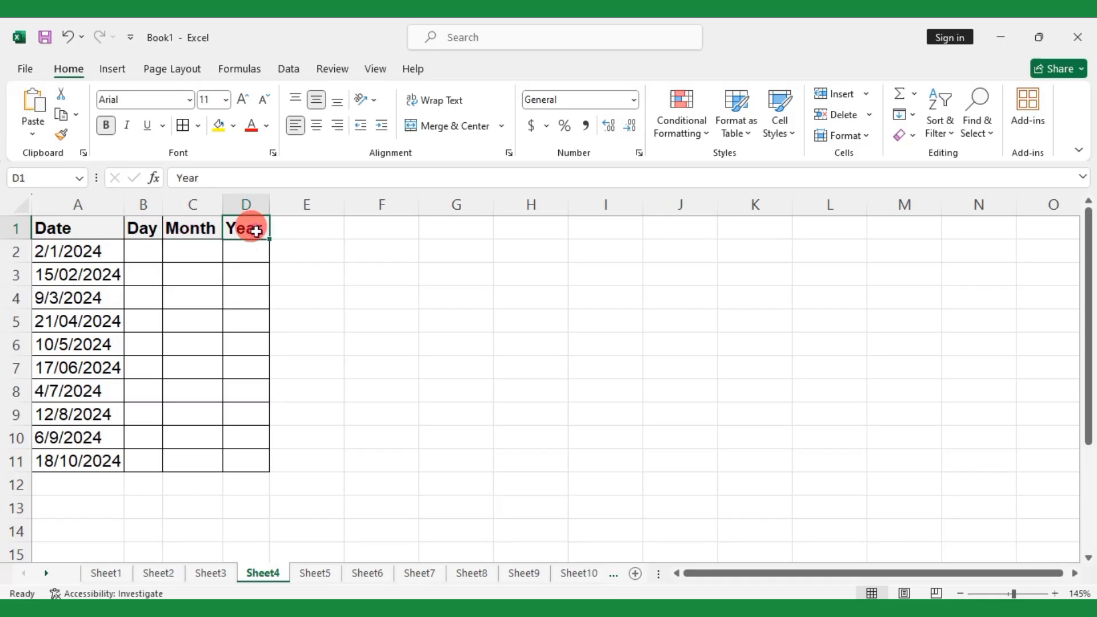
left_click(153, 252)
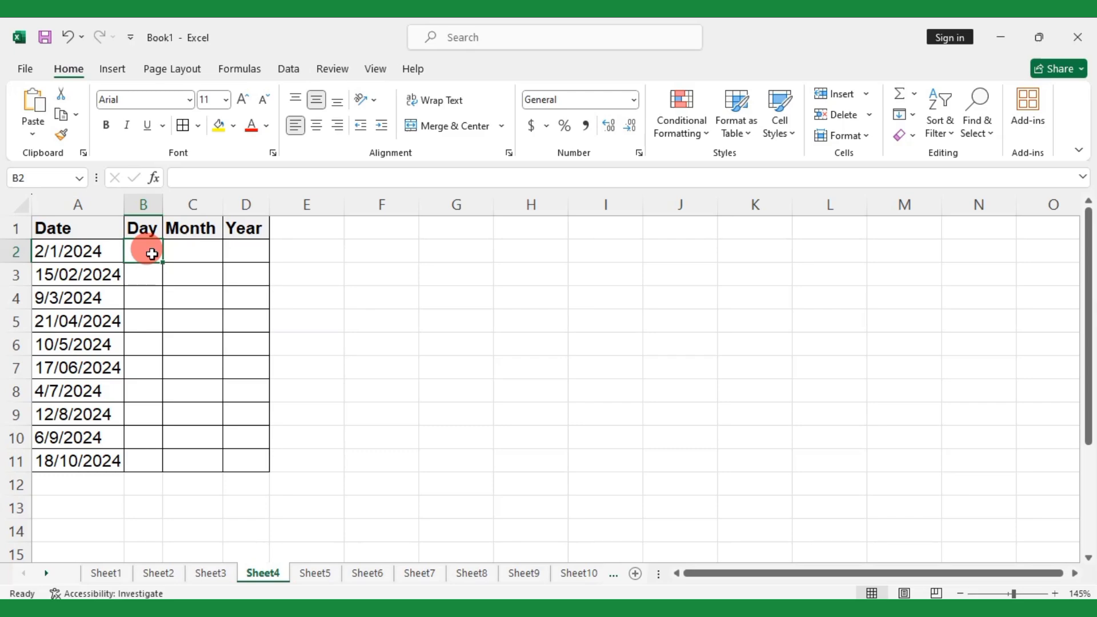
type("2")
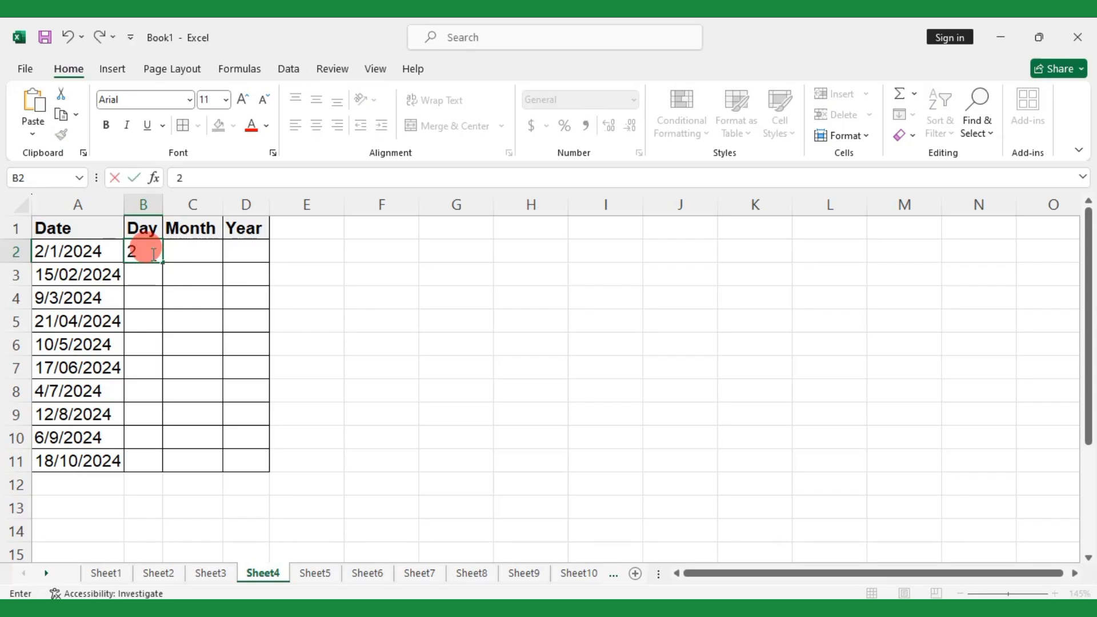
key("Return")
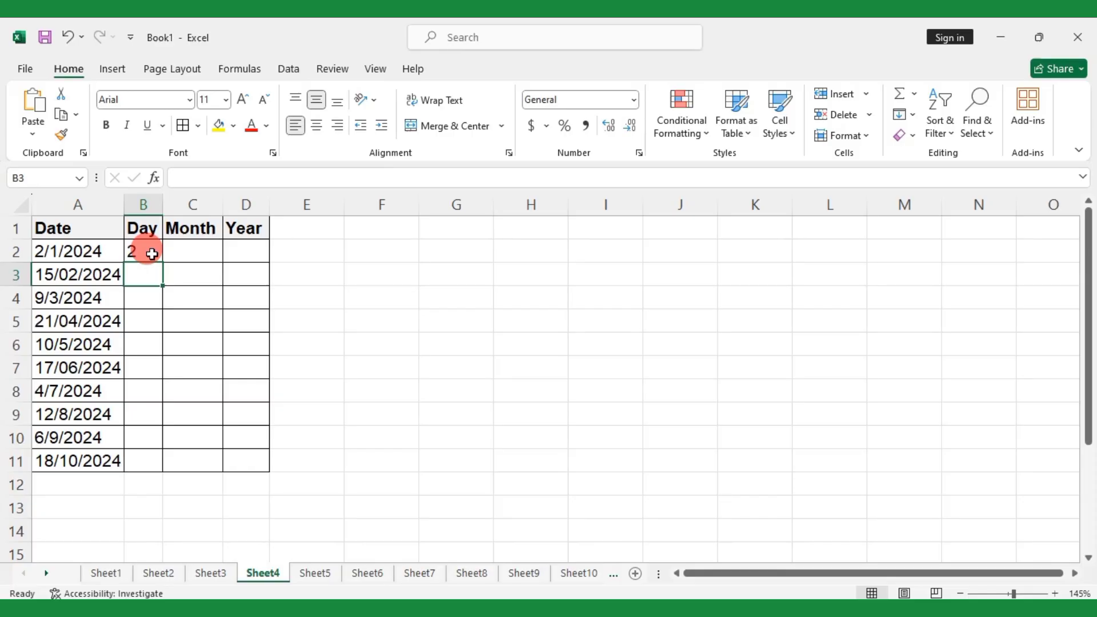
key("ctrl+e")
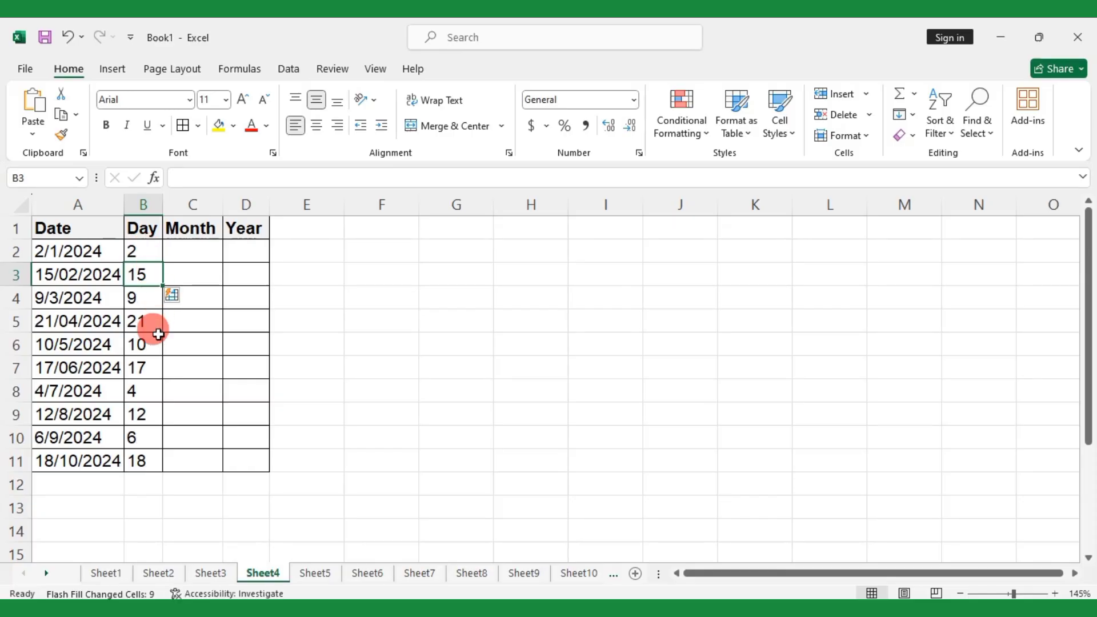
Enter month 1 in C2 and Flash Fill the month numbers down the column.
left_click(199, 254)
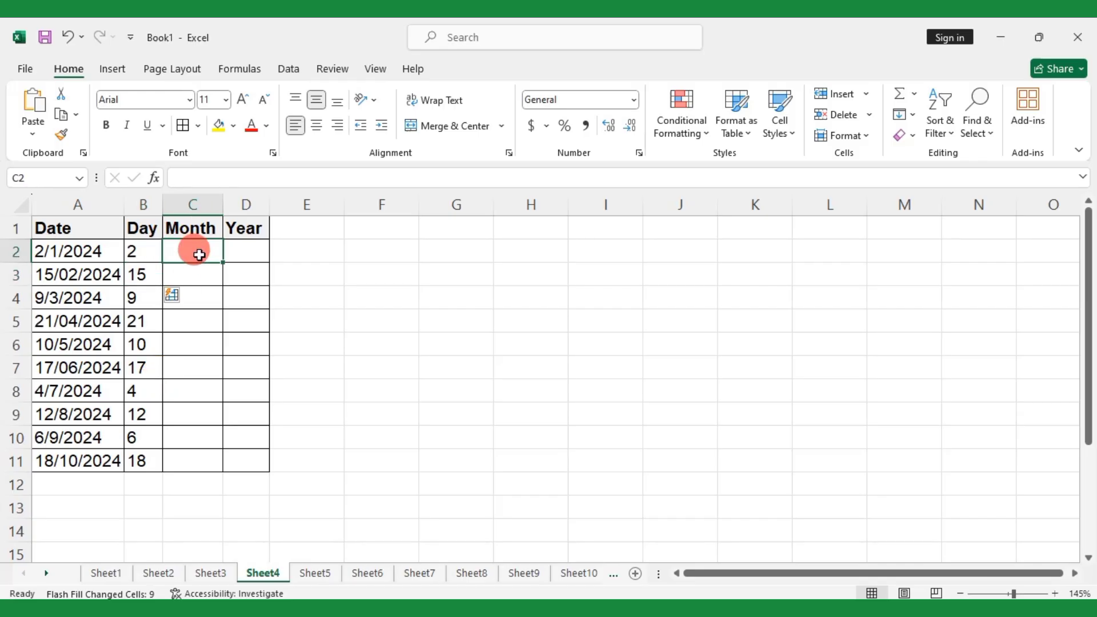
type("1")
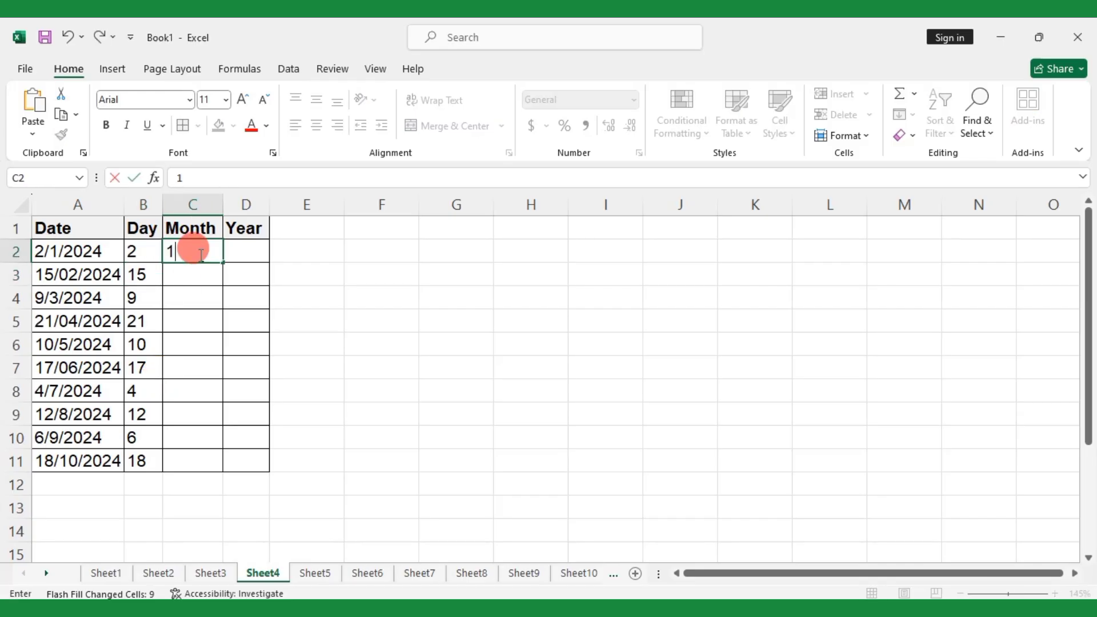
key("Return")
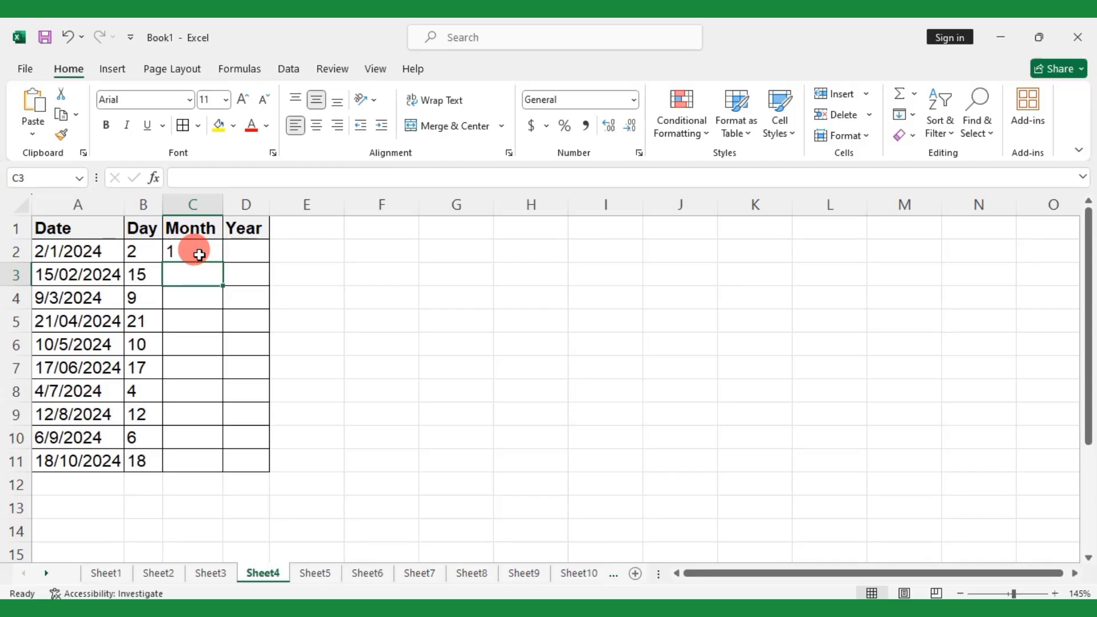
key("ctrl+e")
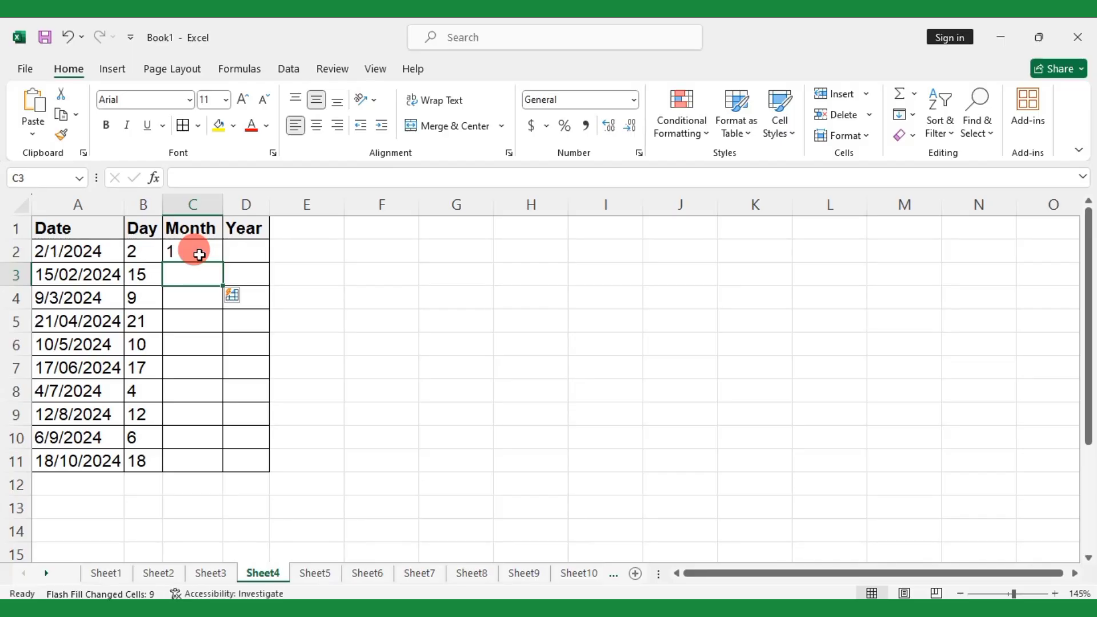
left_click_drag(199, 254, 170, 452)
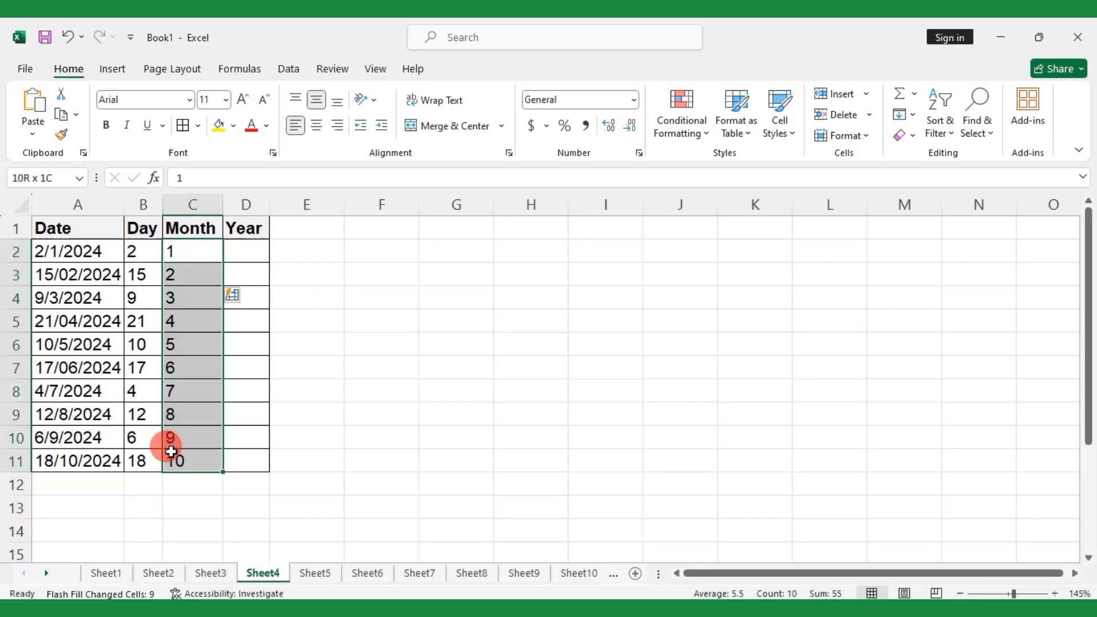
Enter 2024 in D2 and Flash Fill the Year column.
left_click(242, 259)
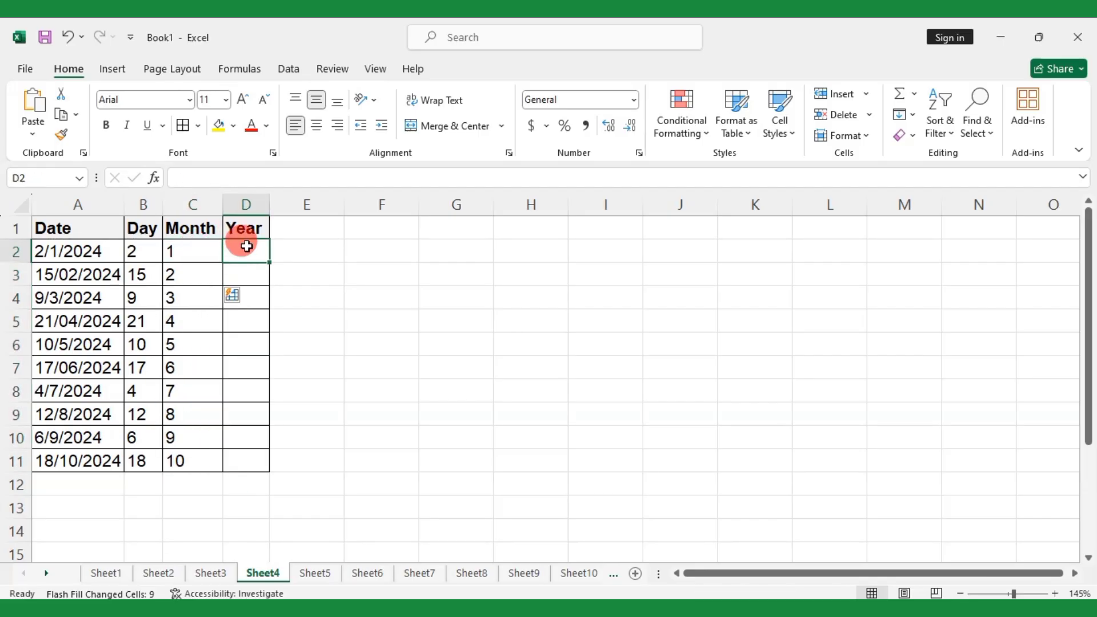
type("202")
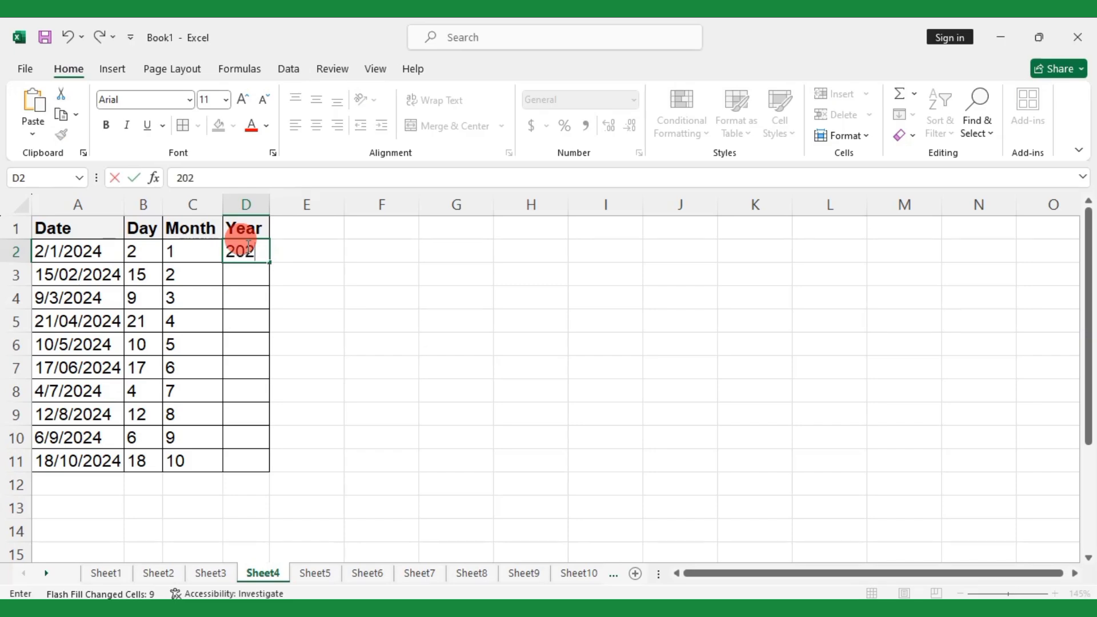
type("4")
key("Return")
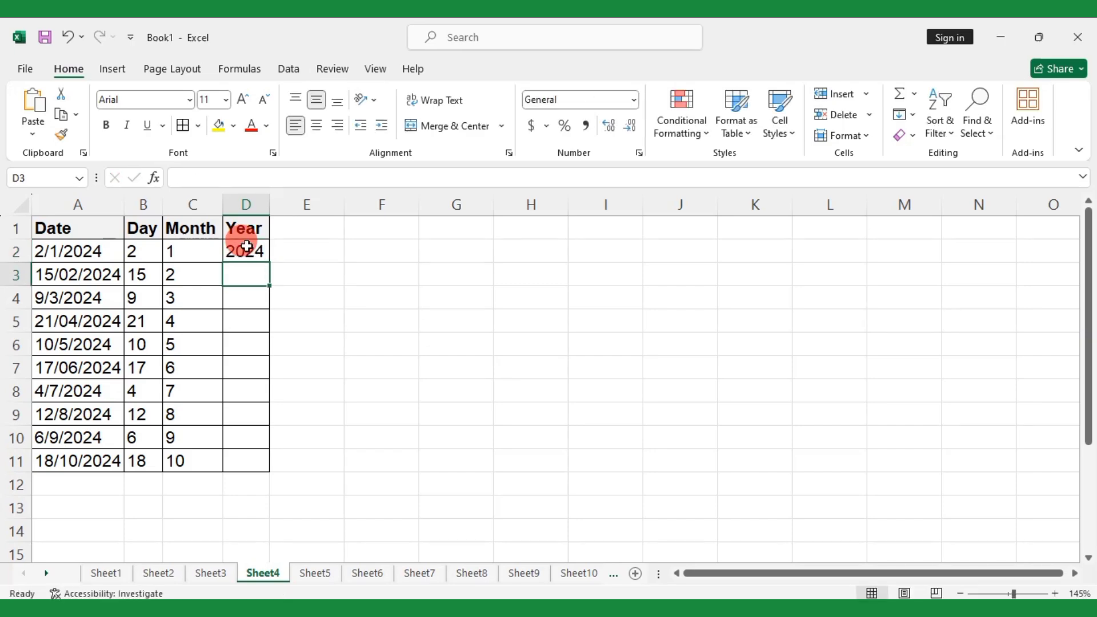
key("ctrl+e")
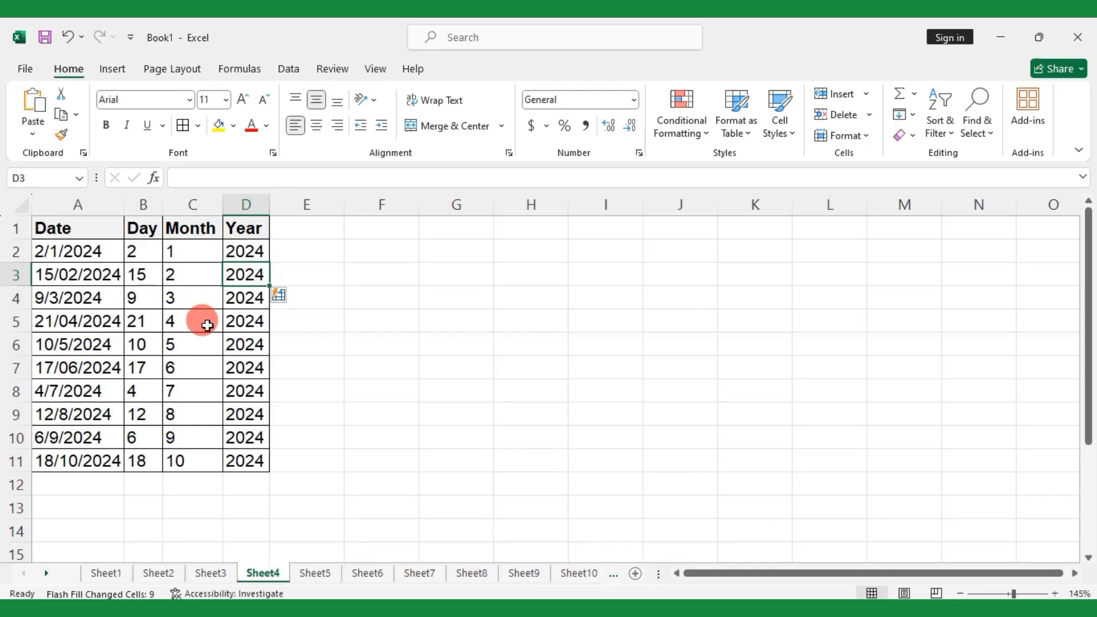
Switch to Sheet5 and look over the Phone Number, Country Code and Number headings.
left_click(315, 573)
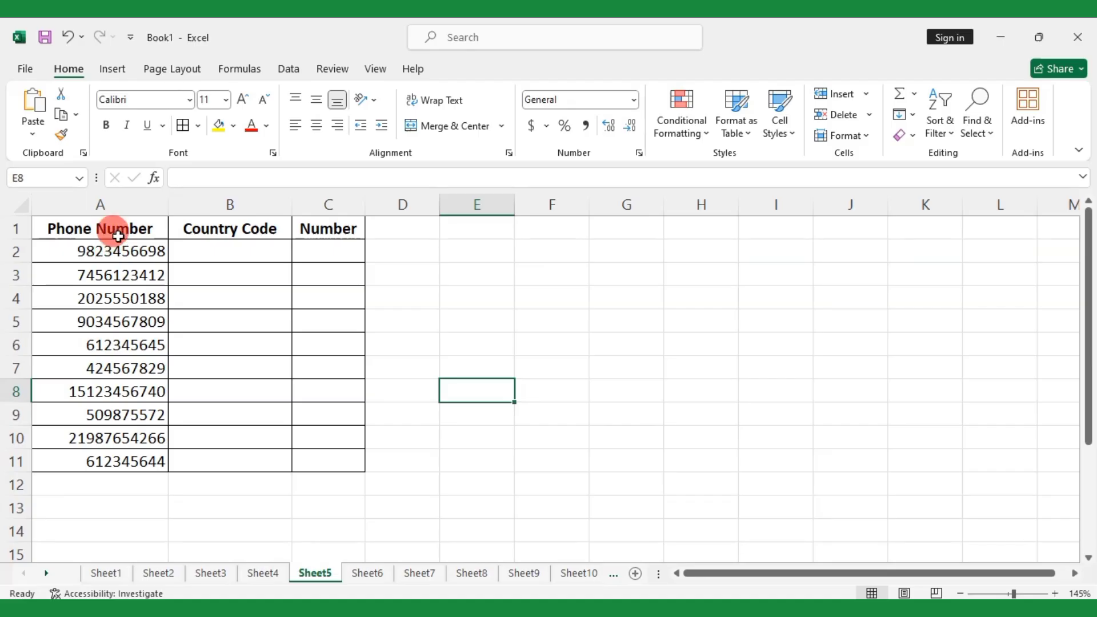
left_click(94, 227)
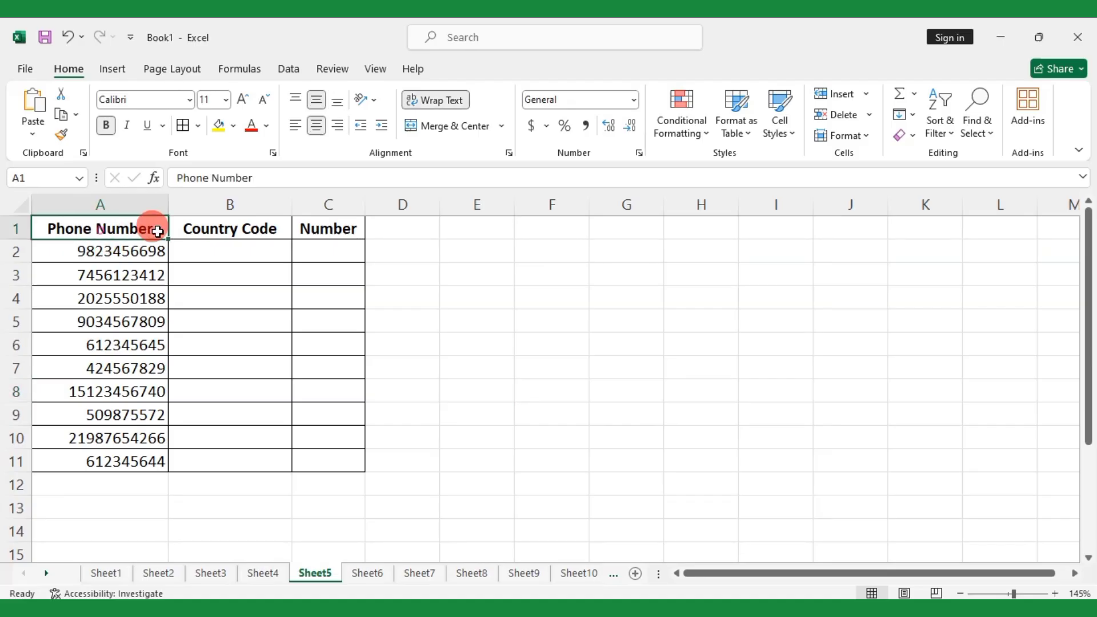
left_click(227, 250)
left_click(331, 228)
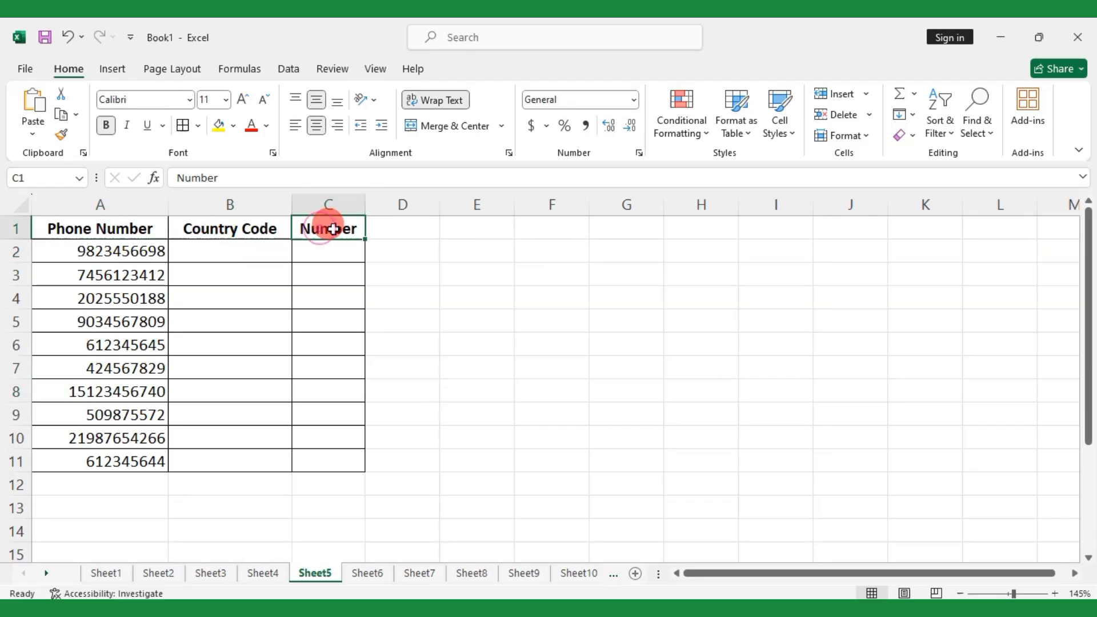
Enter 98 in B2 and Flash Fill the two-digit country codes for all rows.
left_click(210, 251)
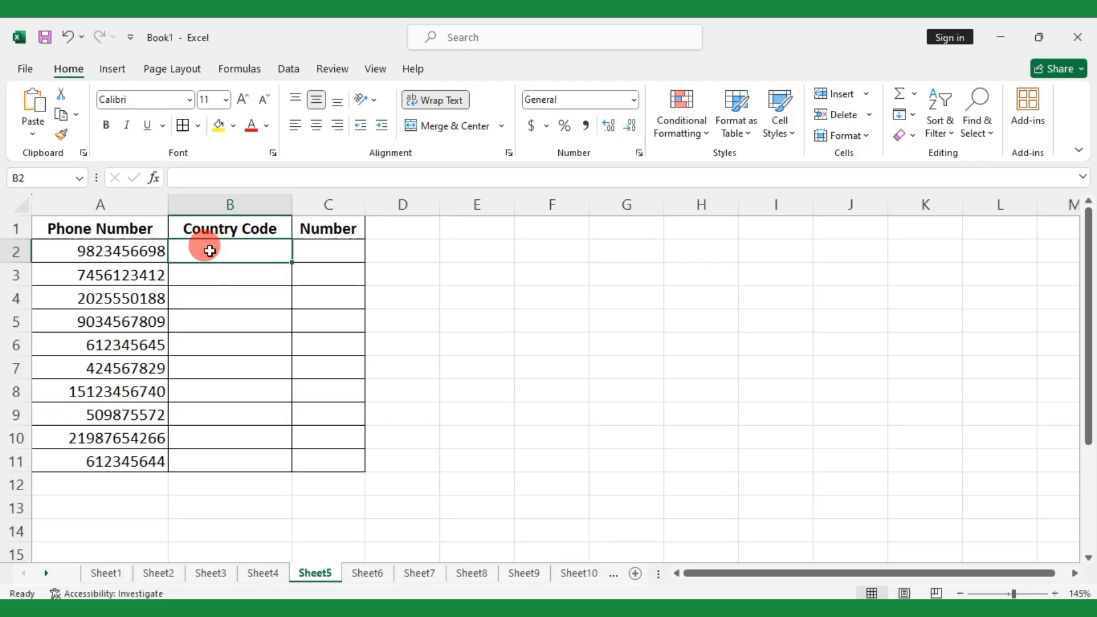
type("98")
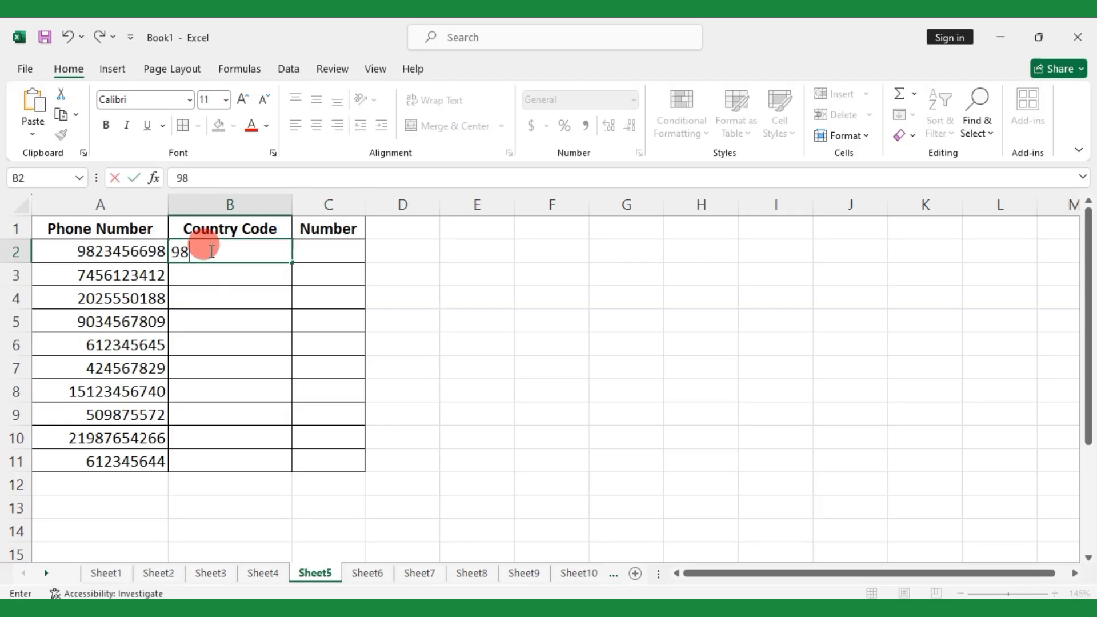
key("Return")
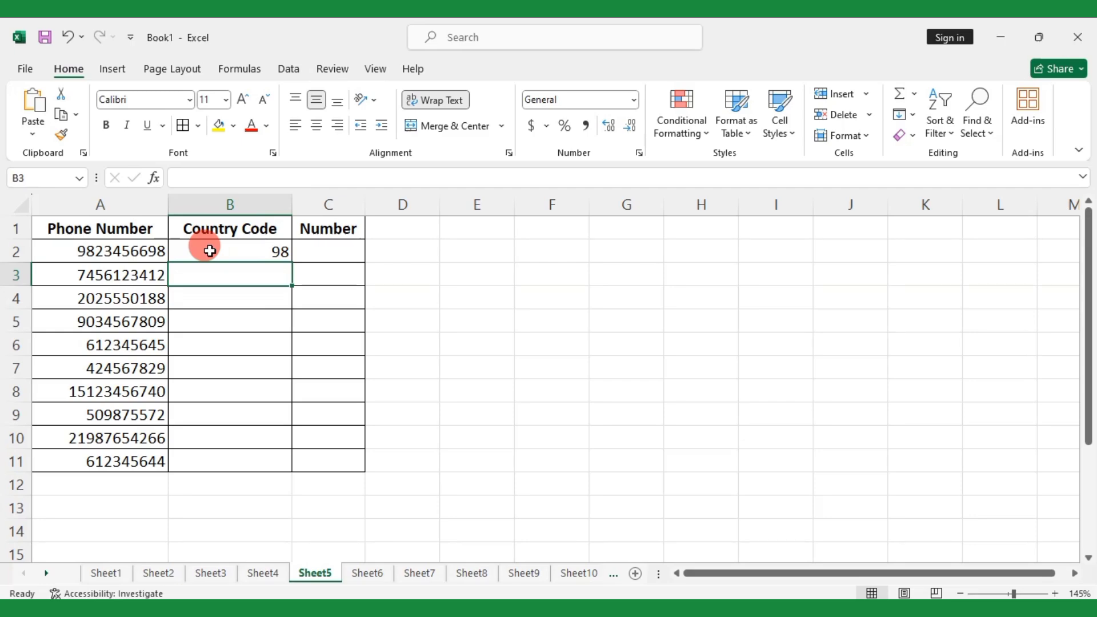
key("ctrl+e")
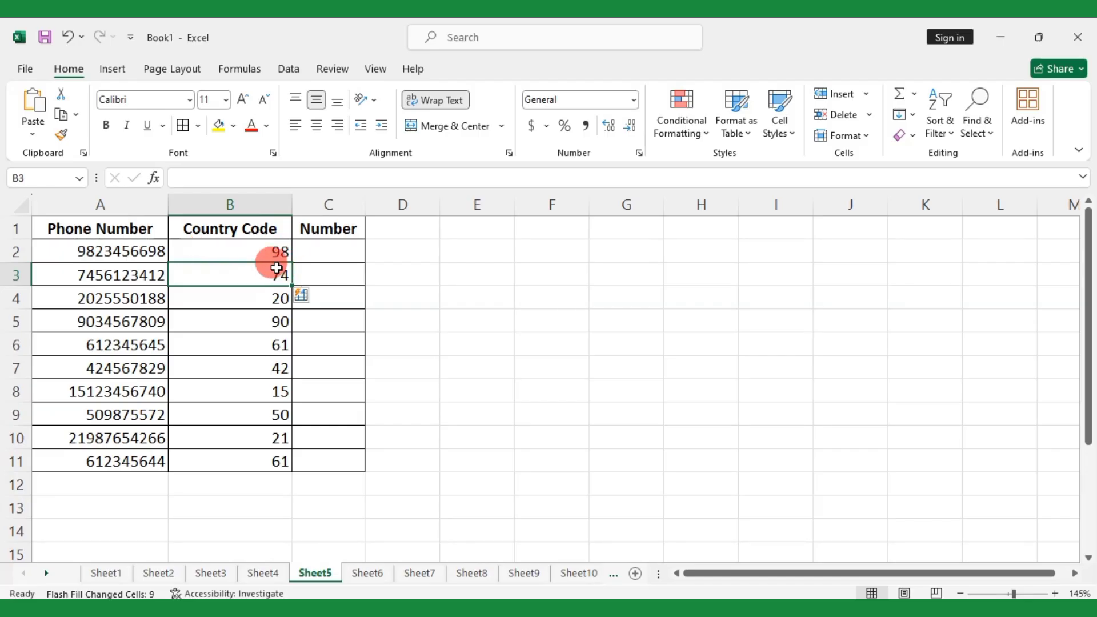
left_click_drag(269, 252, 272, 460)
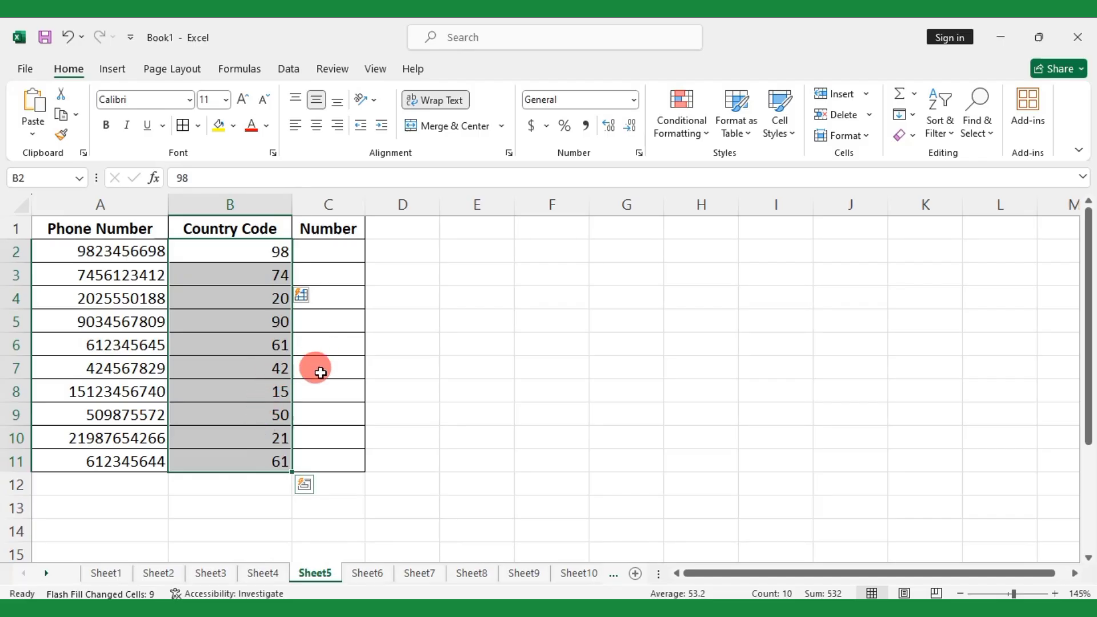
left_click(332, 257)
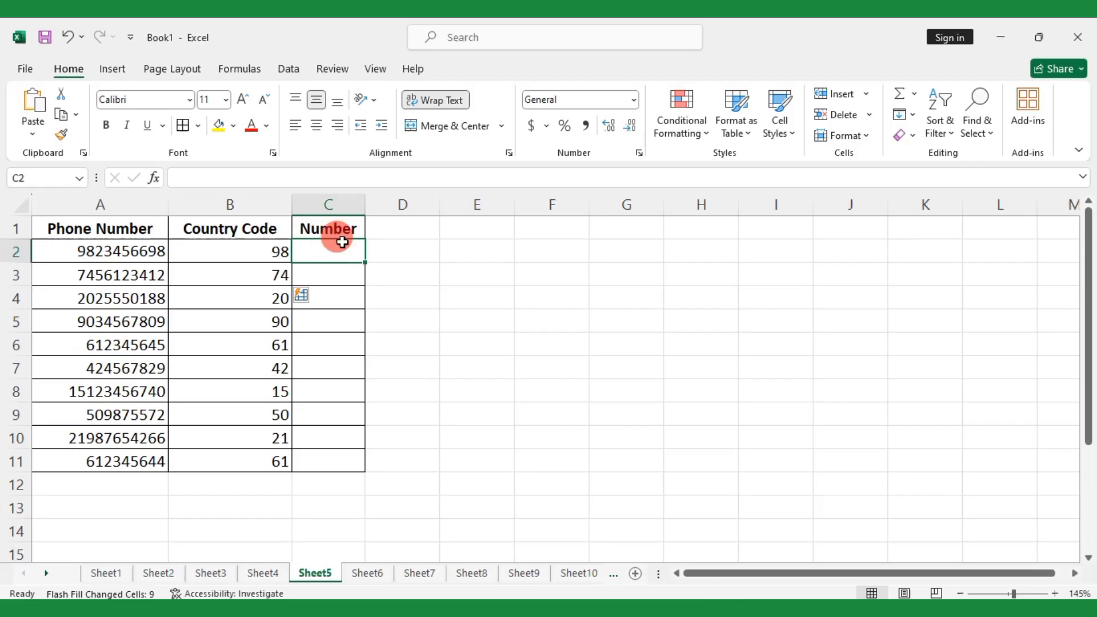
left_click_drag(364, 204, 423, 207)
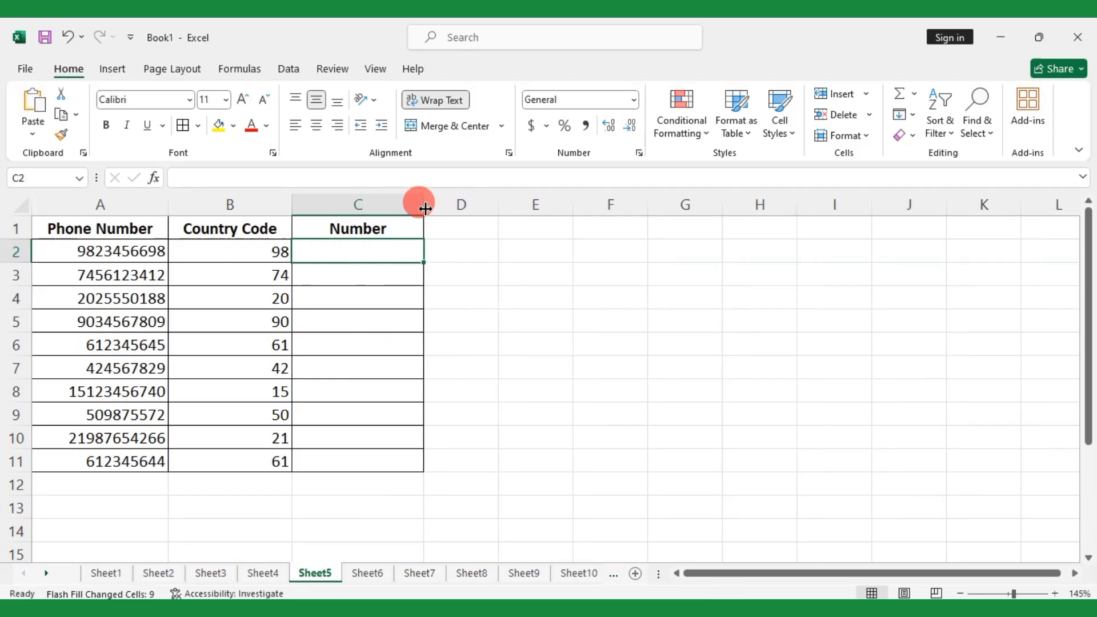
double_click(325, 250)
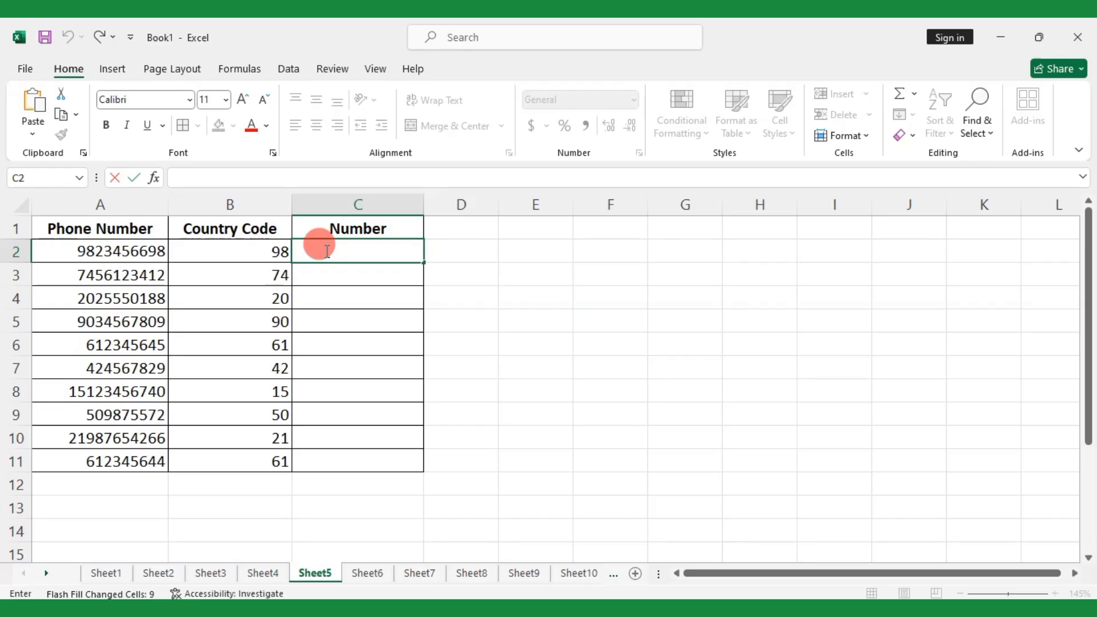
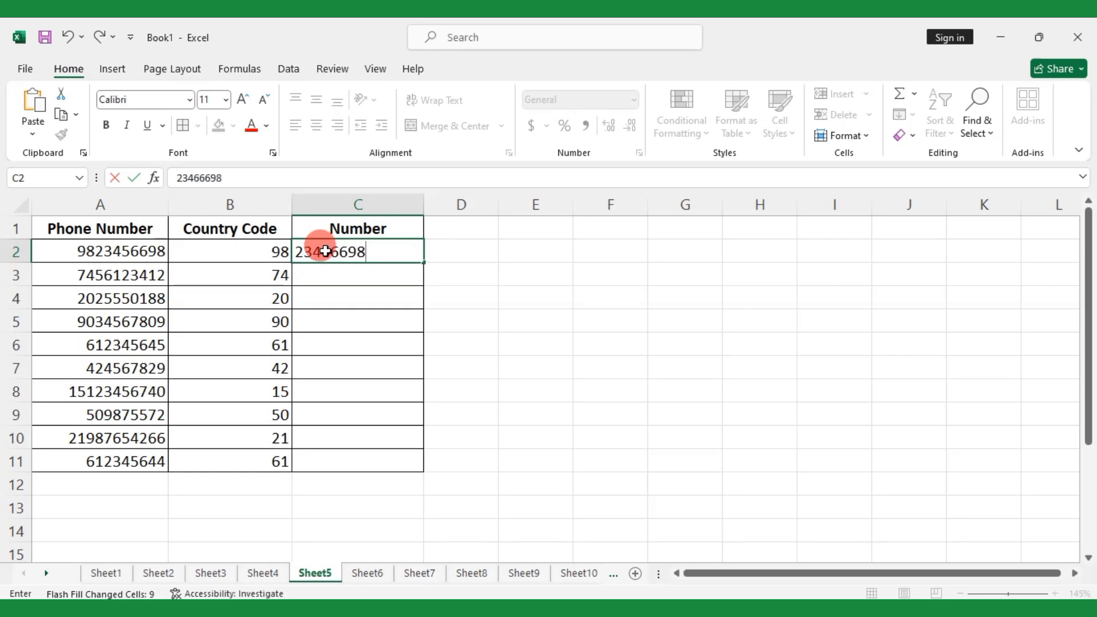
key("Return")
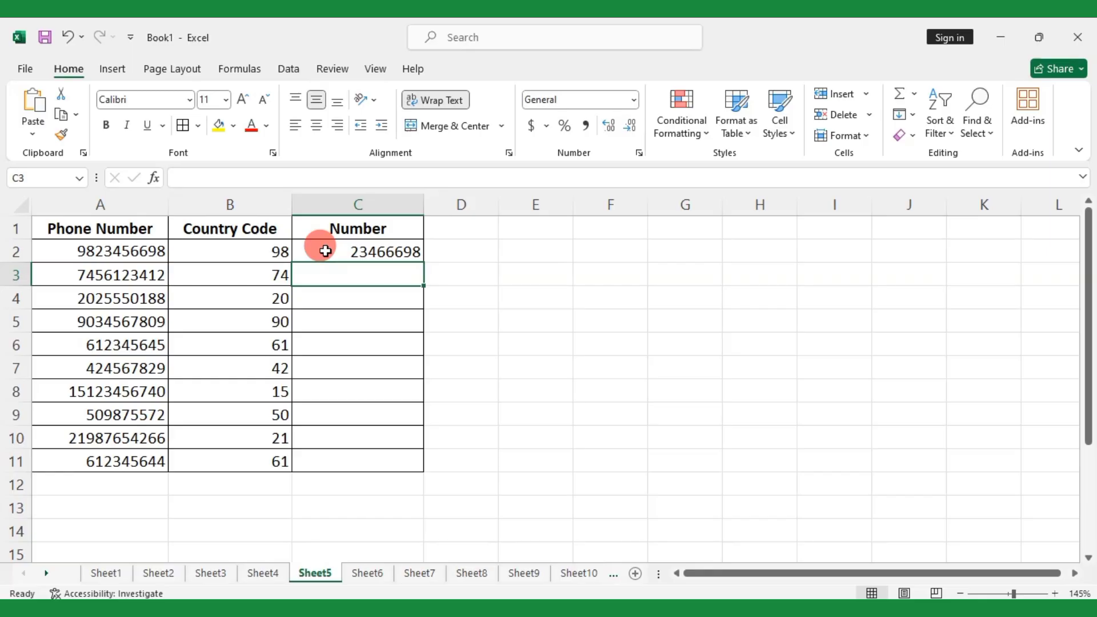
key("ctrl+e")
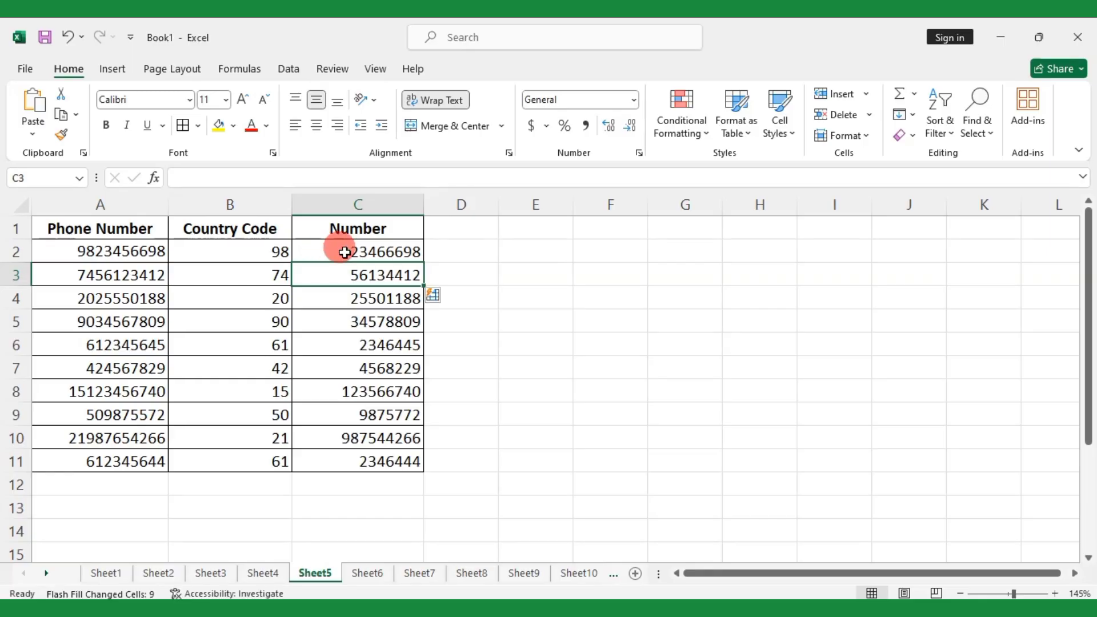
Select the phone table and spot-check individual phone numbers against their split parts.
left_click(454, 271)
left_click_drag(163, 229, 363, 464)
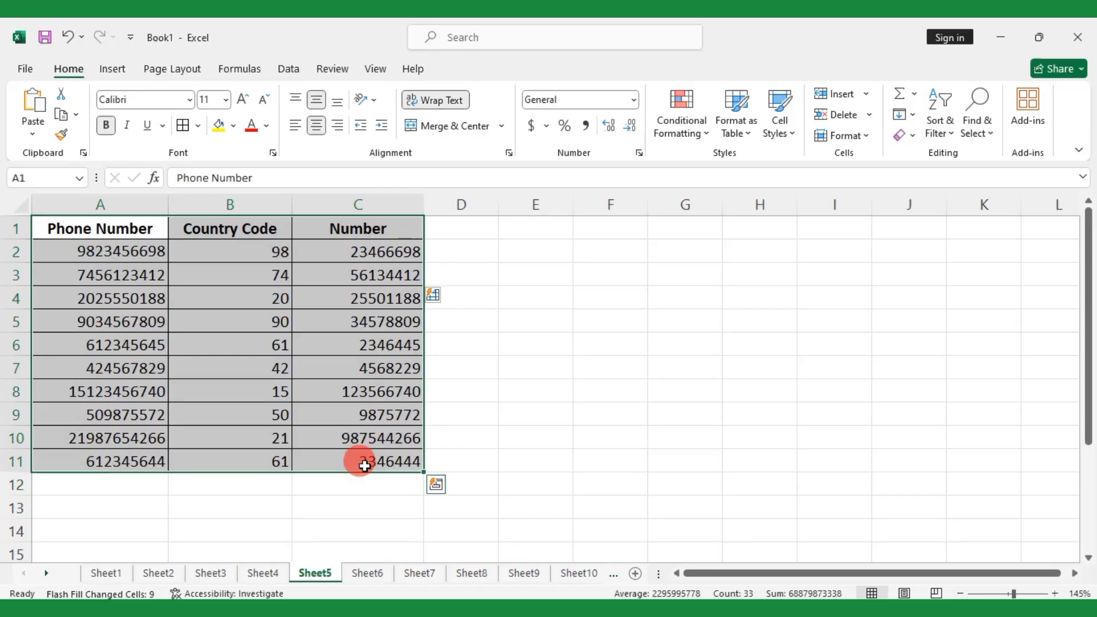
left_click(102, 276)
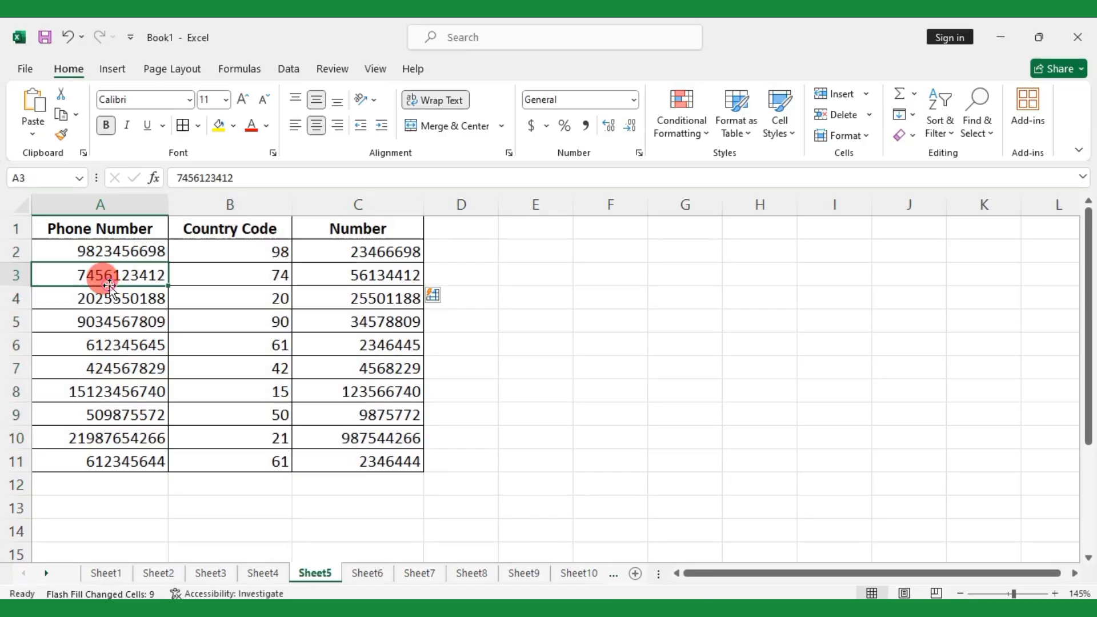
left_click(133, 344)
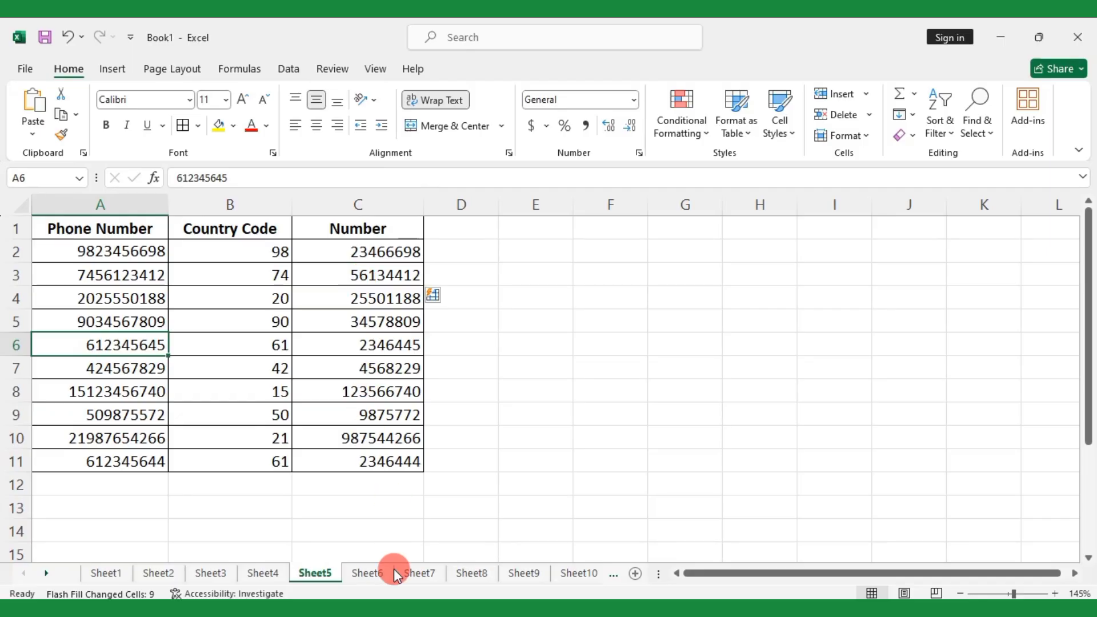
Go to Sheet6 and look over the Employee ID values like HR-001 and the Emp No heading.
left_click(371, 573)
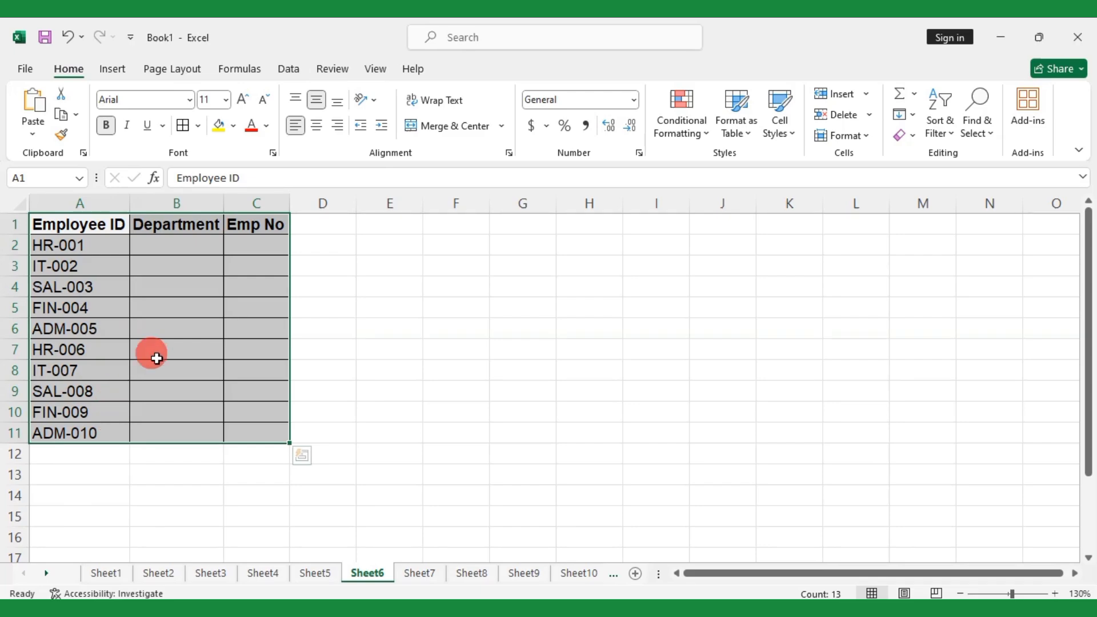
left_click(160, 326)
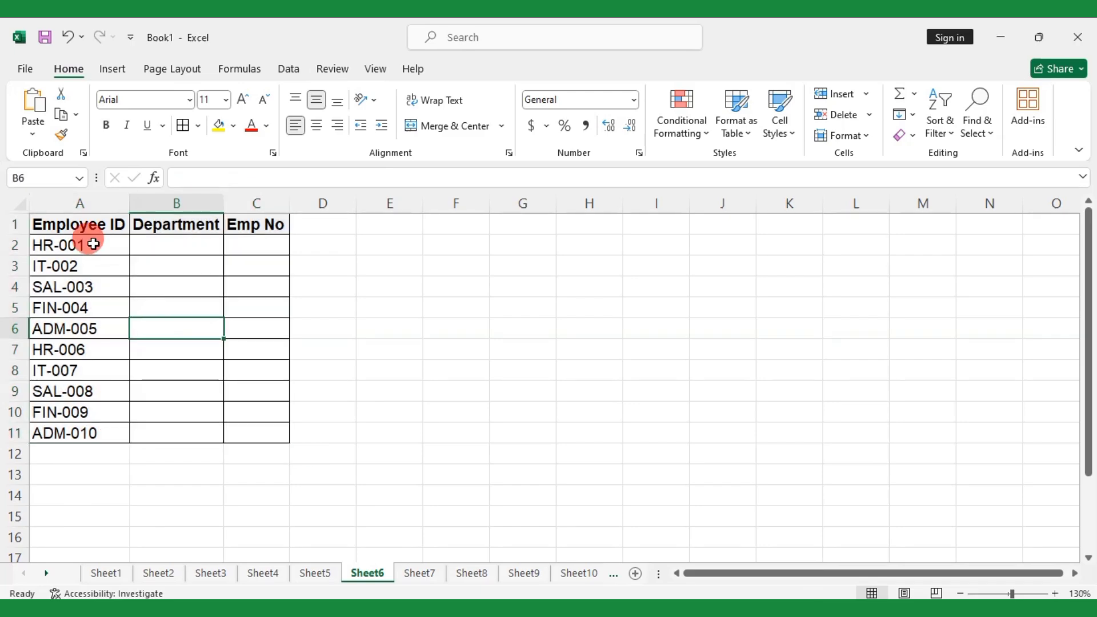
left_click(105, 227)
left_click(84, 241)
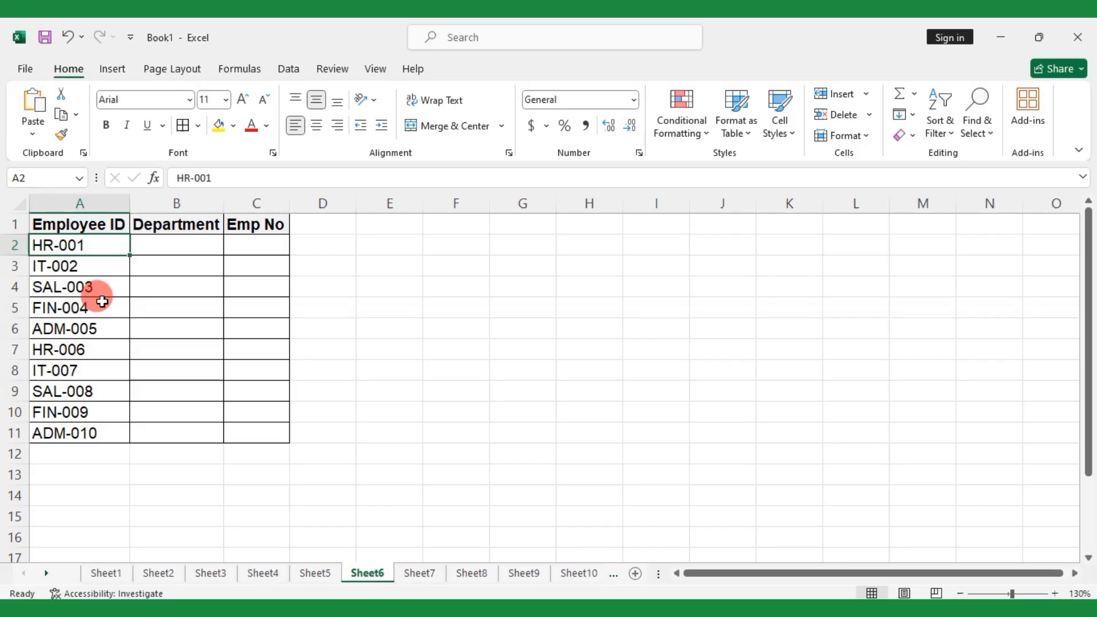
left_click(150, 249)
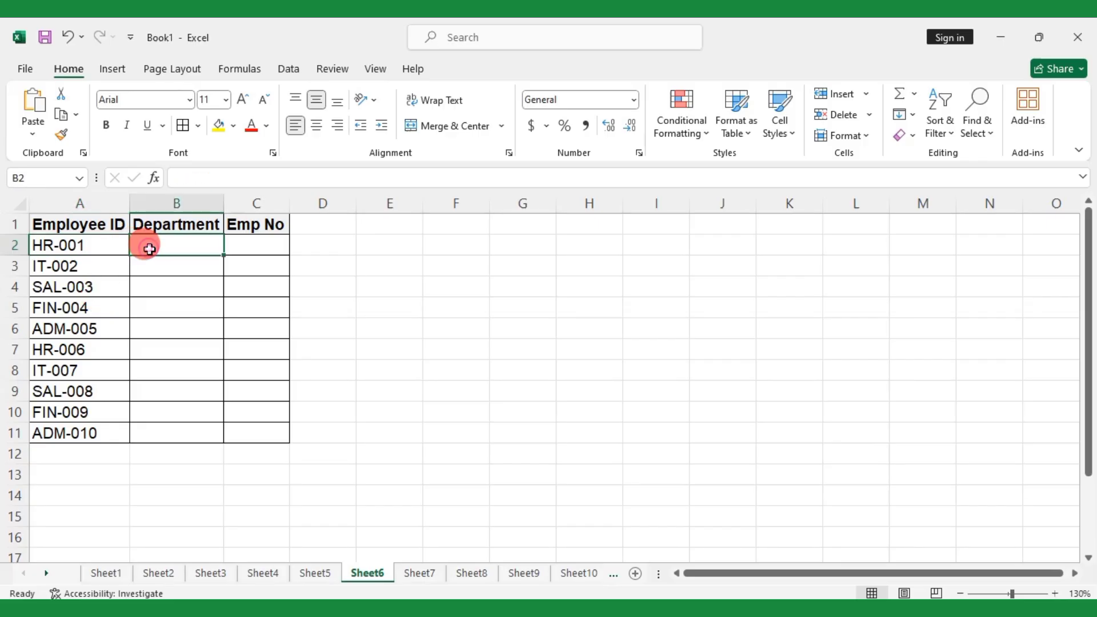
left_click(255, 224)
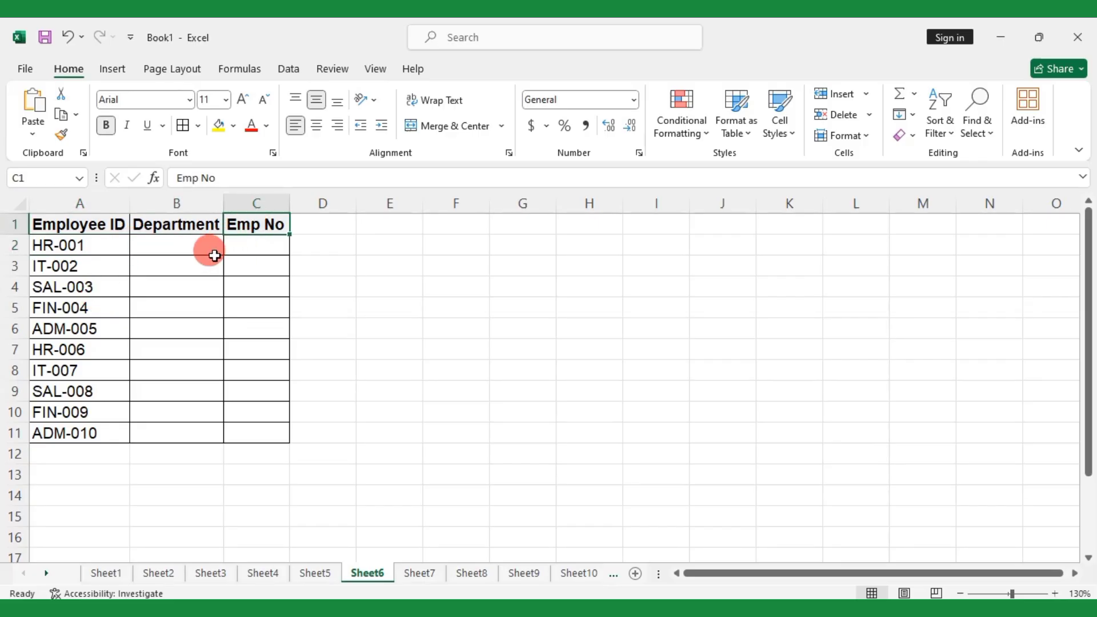
Enter HR in B2, Flash Fill the department prefixes, and select B2:B11.
double_click(180, 249)
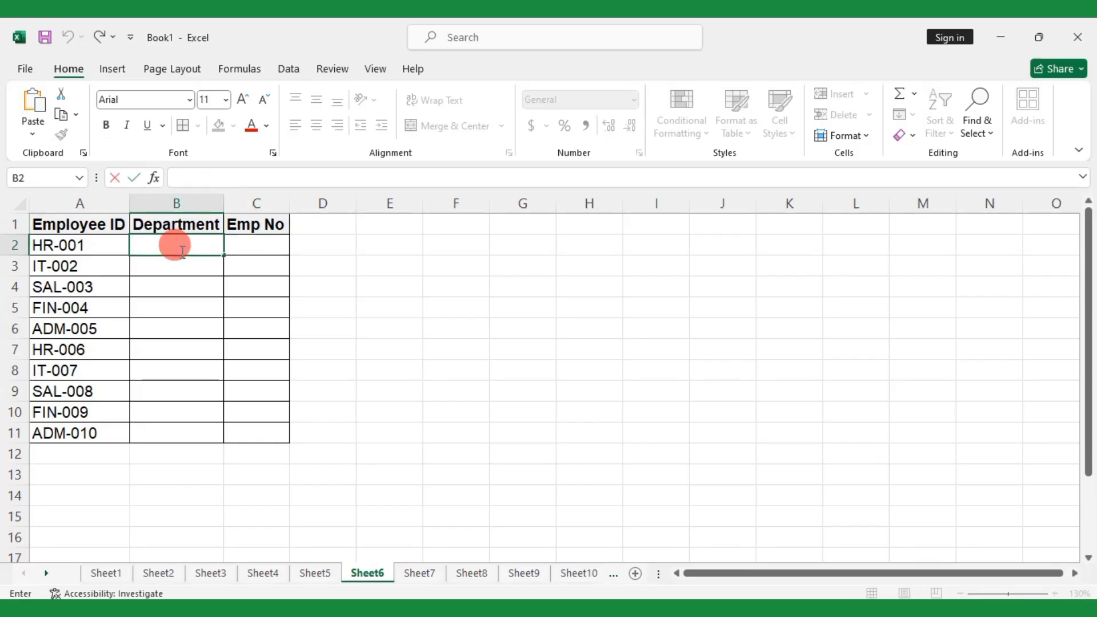
type("HR")
key("Return")
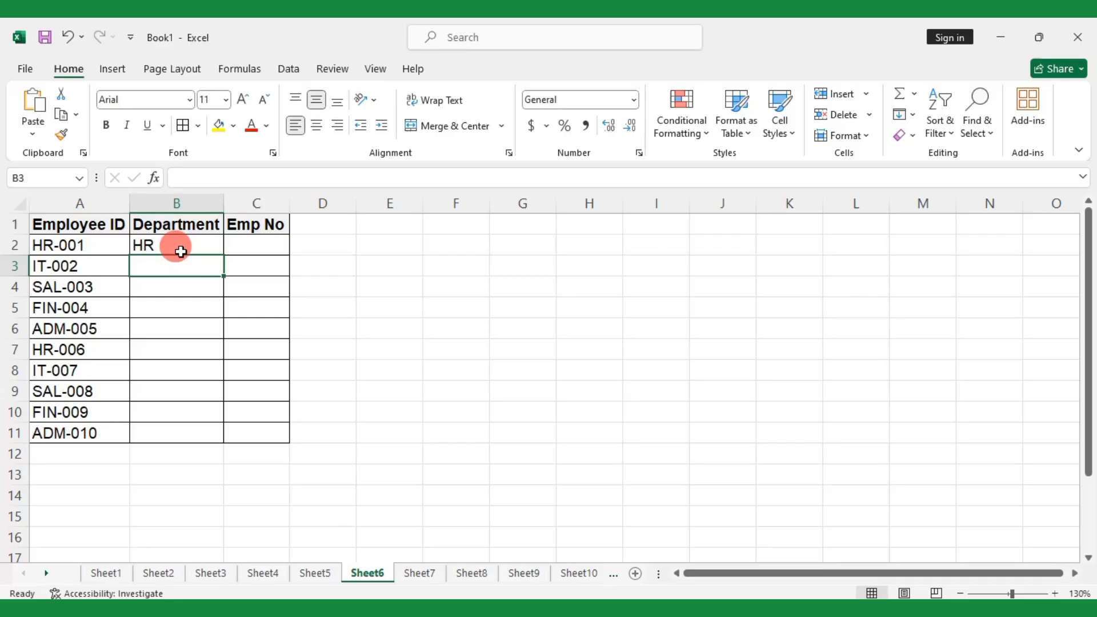
key("ctrl+e")
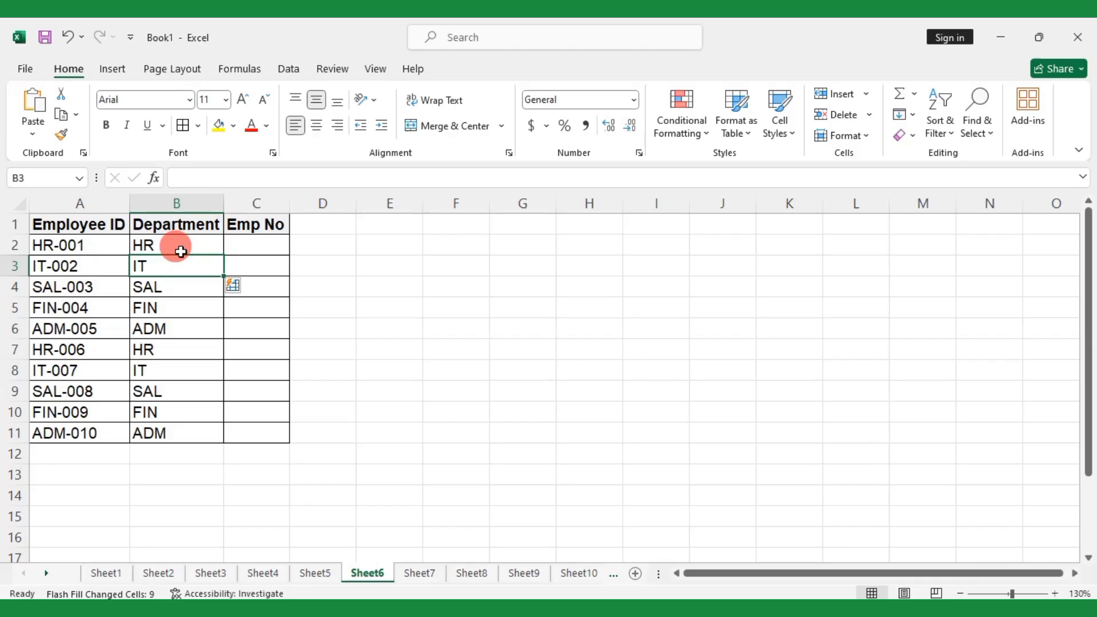
left_click_drag(183, 242, 180, 437)
Enter 001 in the first Emp No cell C2, which displays as 1.
double_click(248, 242)
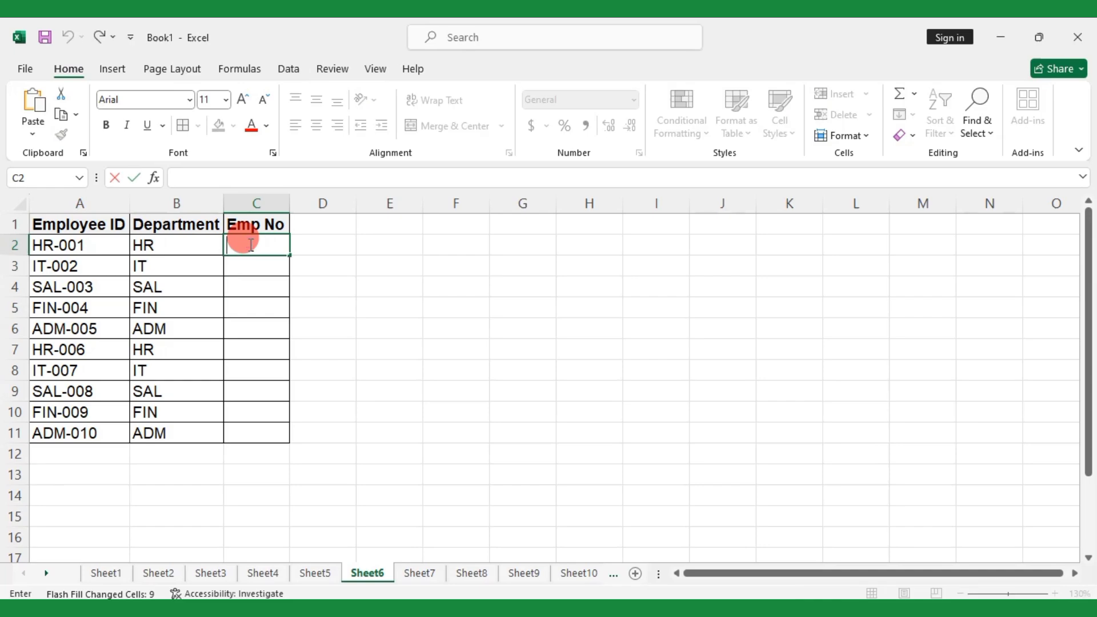
type("001")
key("Return")
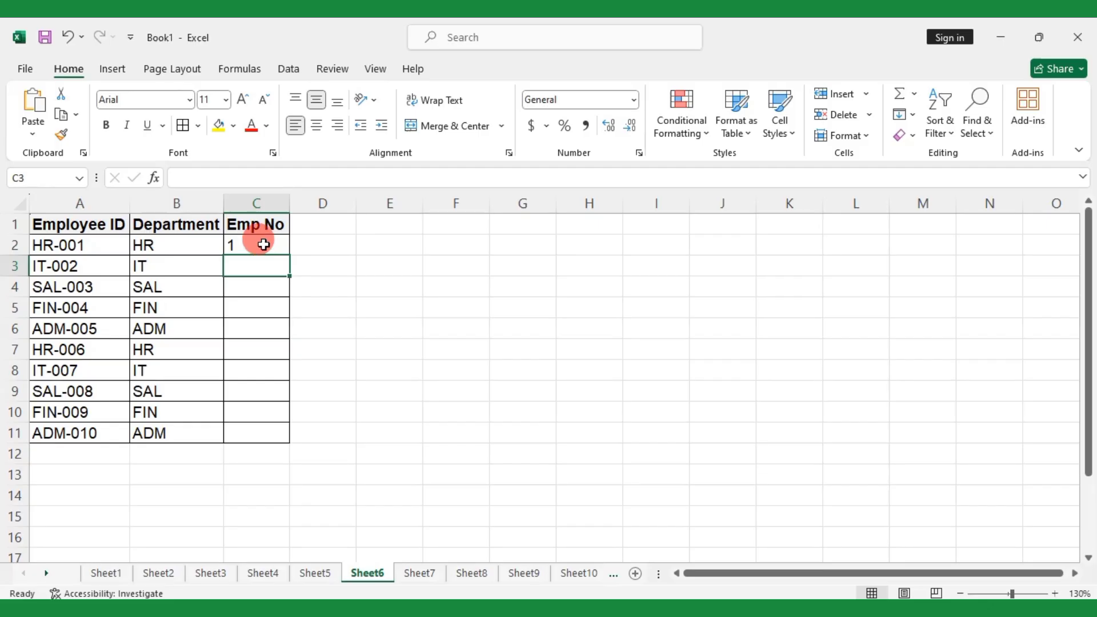
Retype 001 over the 1 in C2, then select the Emp No cells down column C.
left_click(262, 244)
double_click(262, 244)
left_click_drag(186, 254, 184, 254)
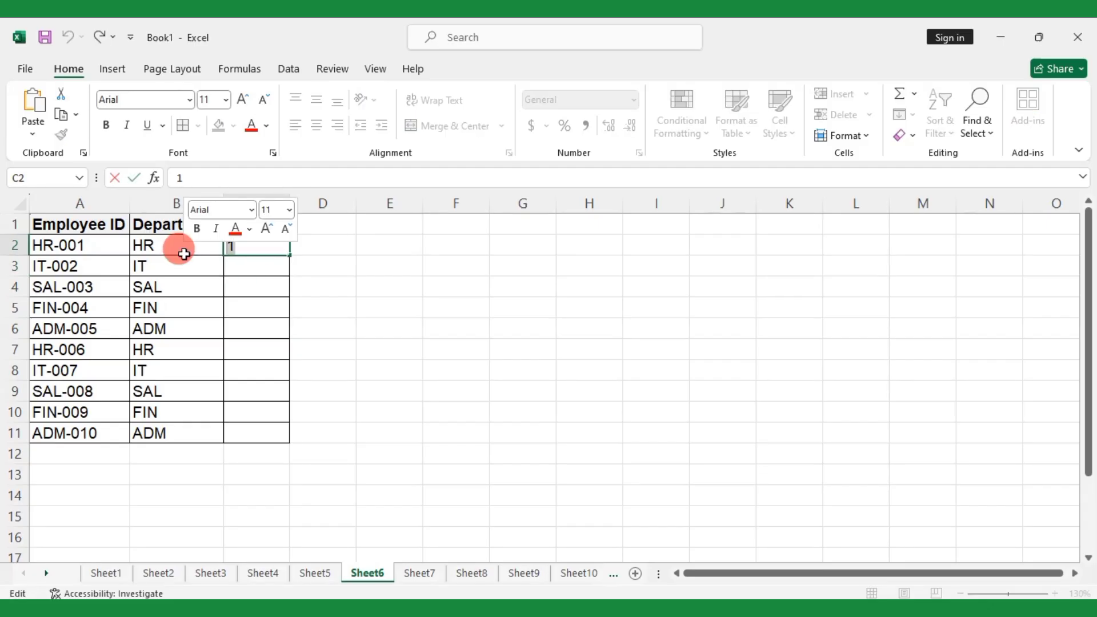
type("001")
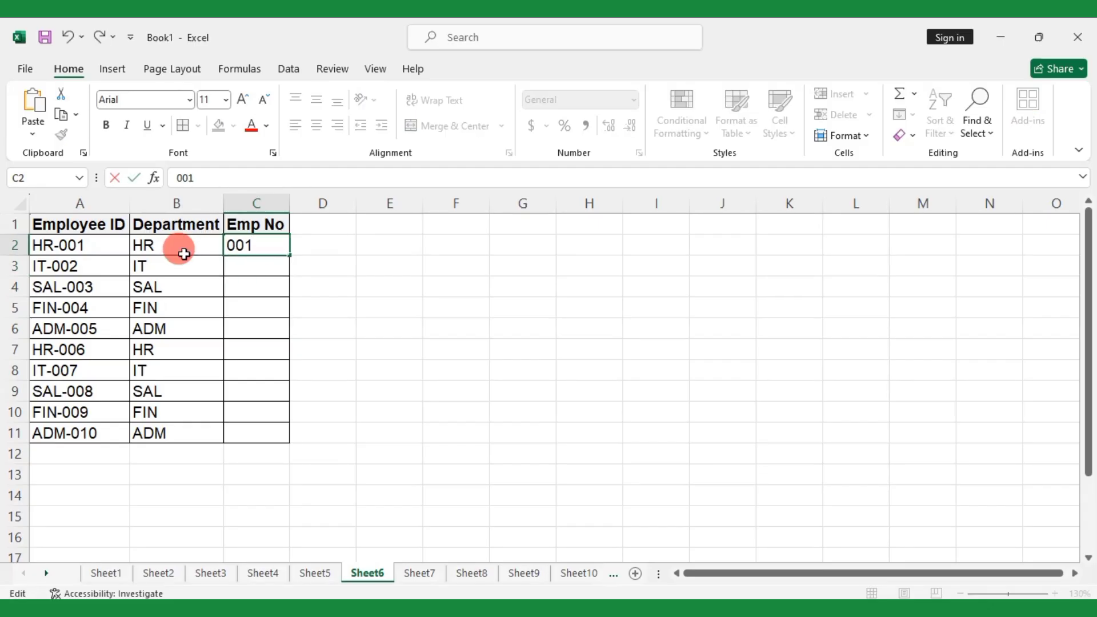
key("Return")
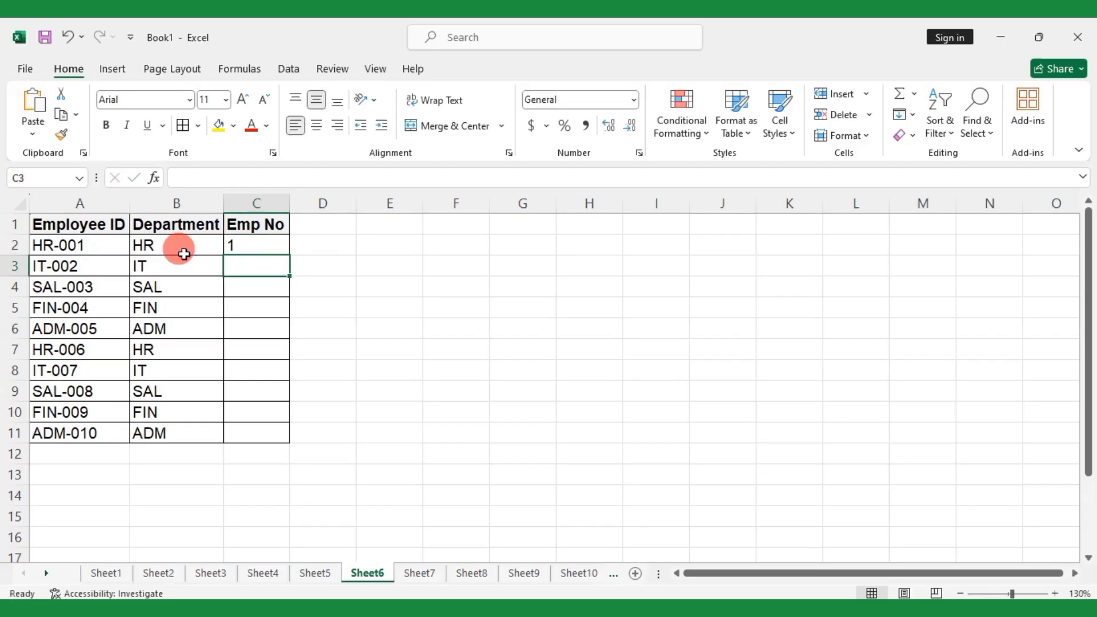
left_click(257, 244)
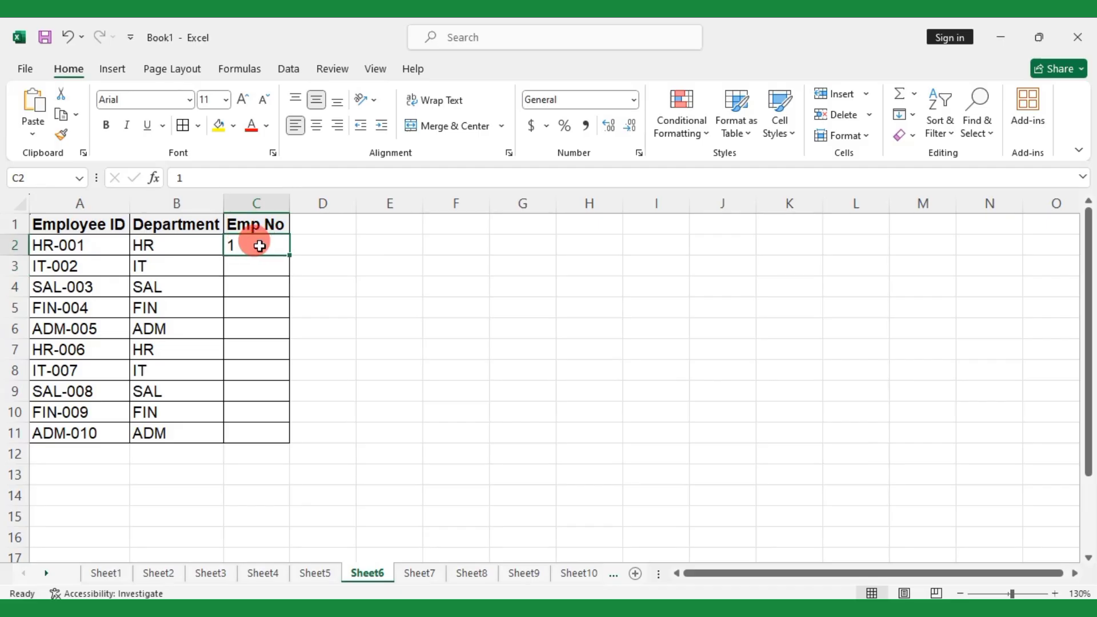
left_click_drag(259, 245, 255, 437)
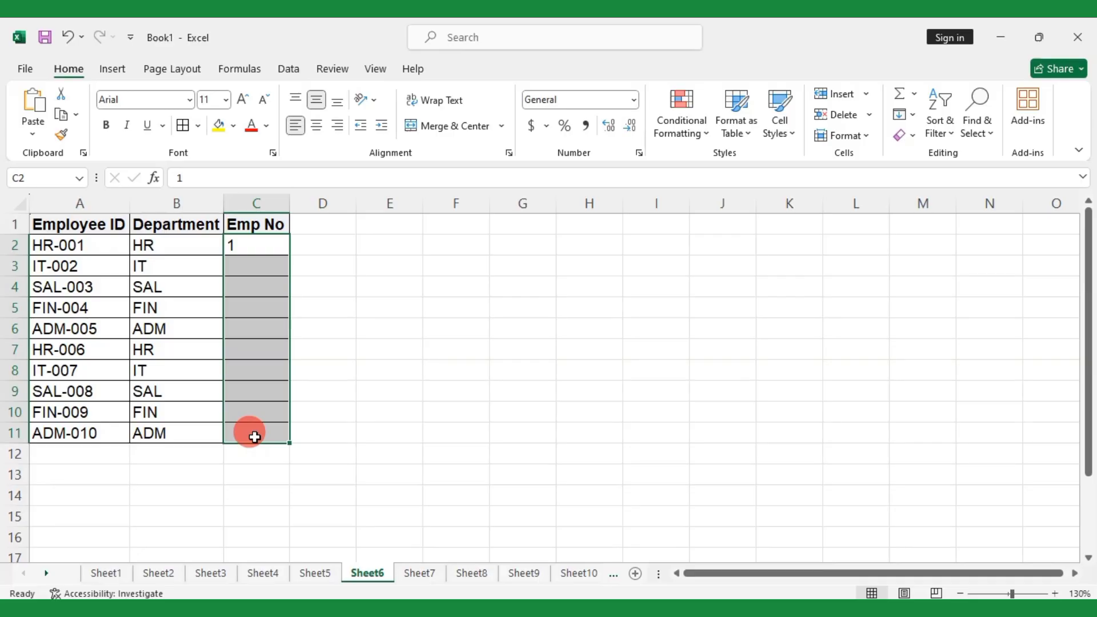
Apply the custom number format 000 to the Emp No cells.
left_click(633, 103)
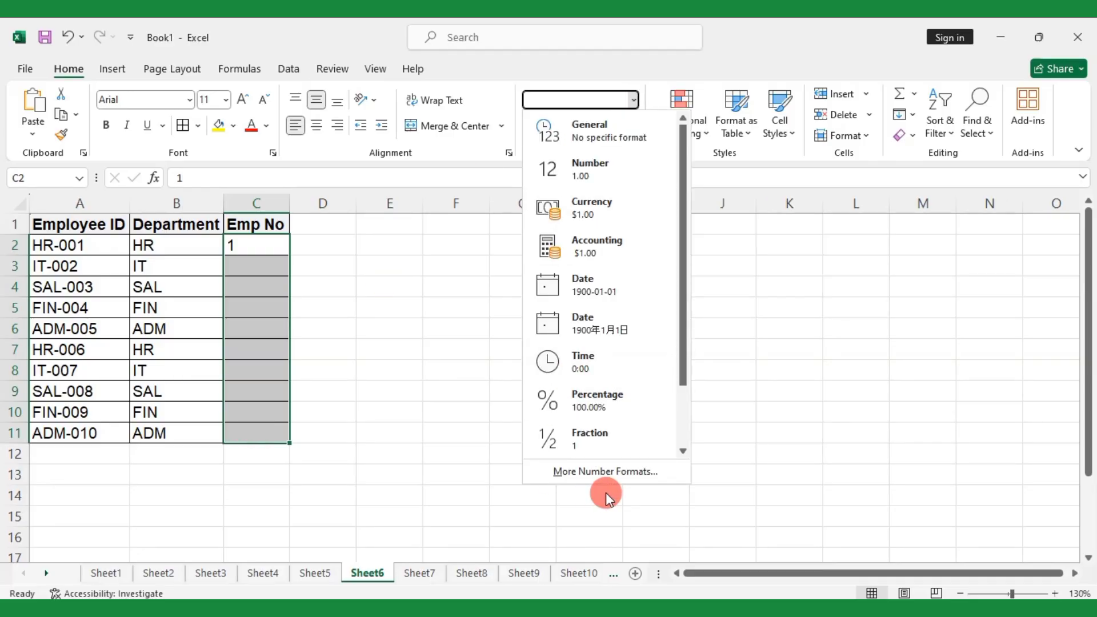
left_click(638, 475)
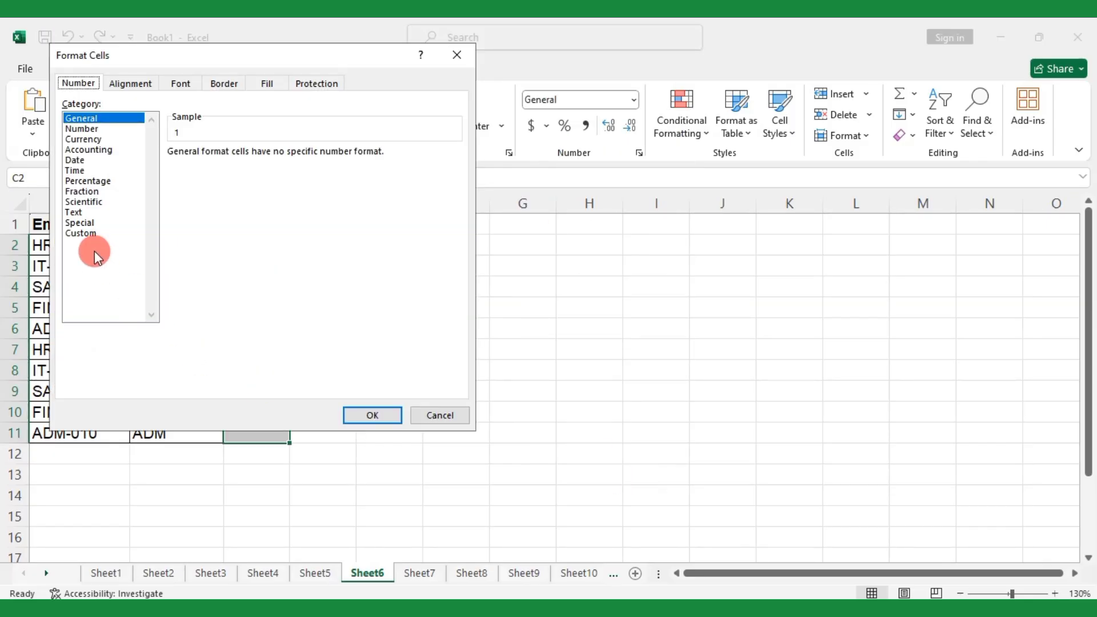
left_click(93, 234)
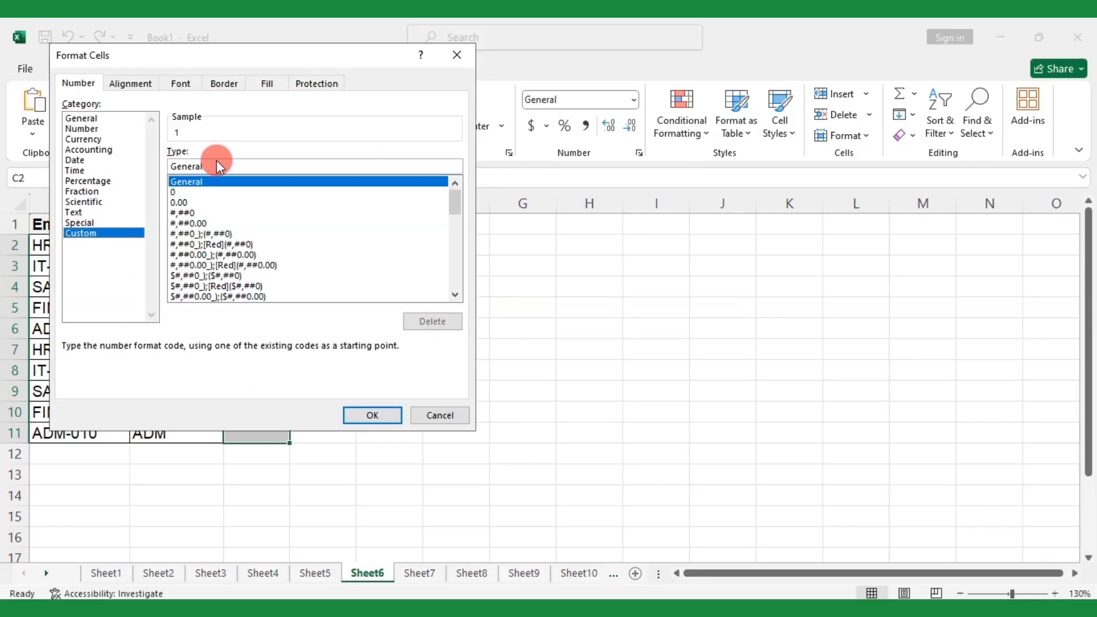
left_click(217, 164)
left_click_drag(220, 164, 141, 166)
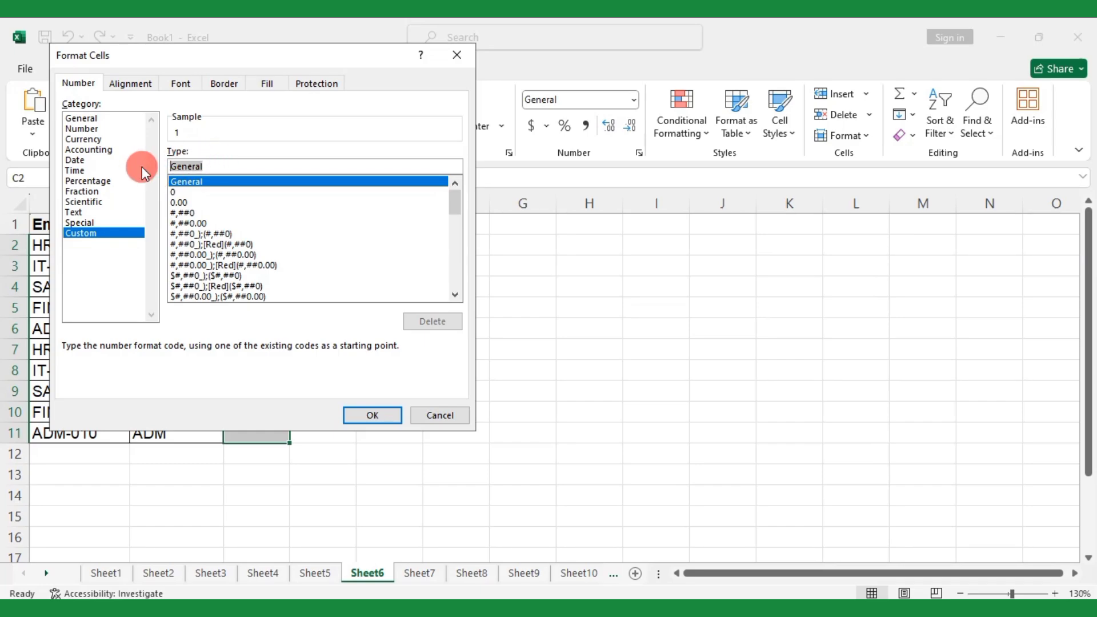
type("000")
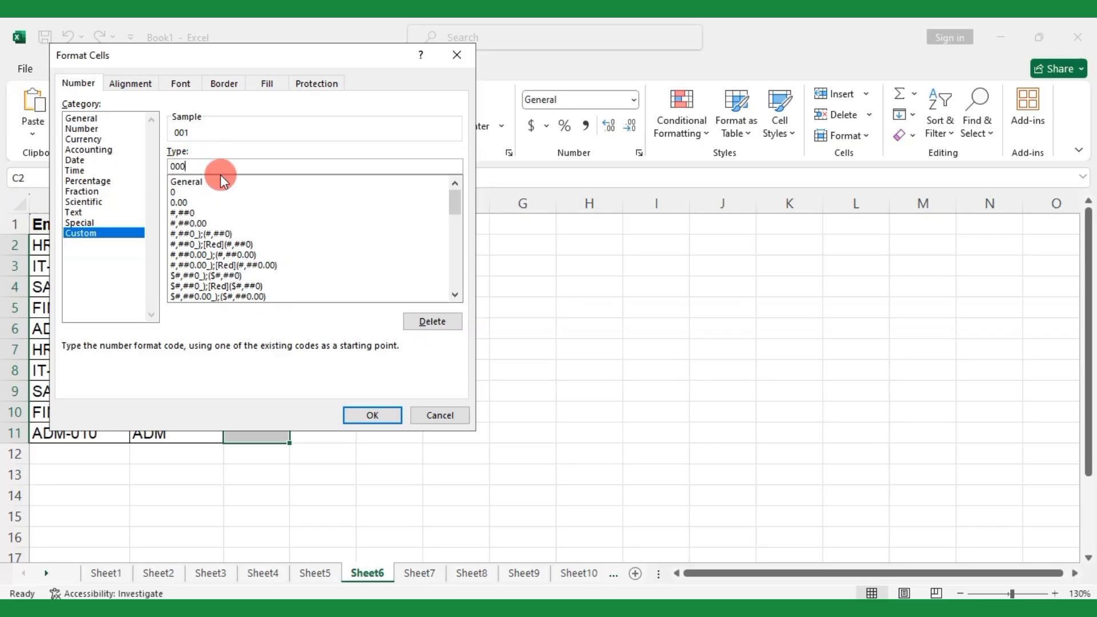
left_click(379, 414)
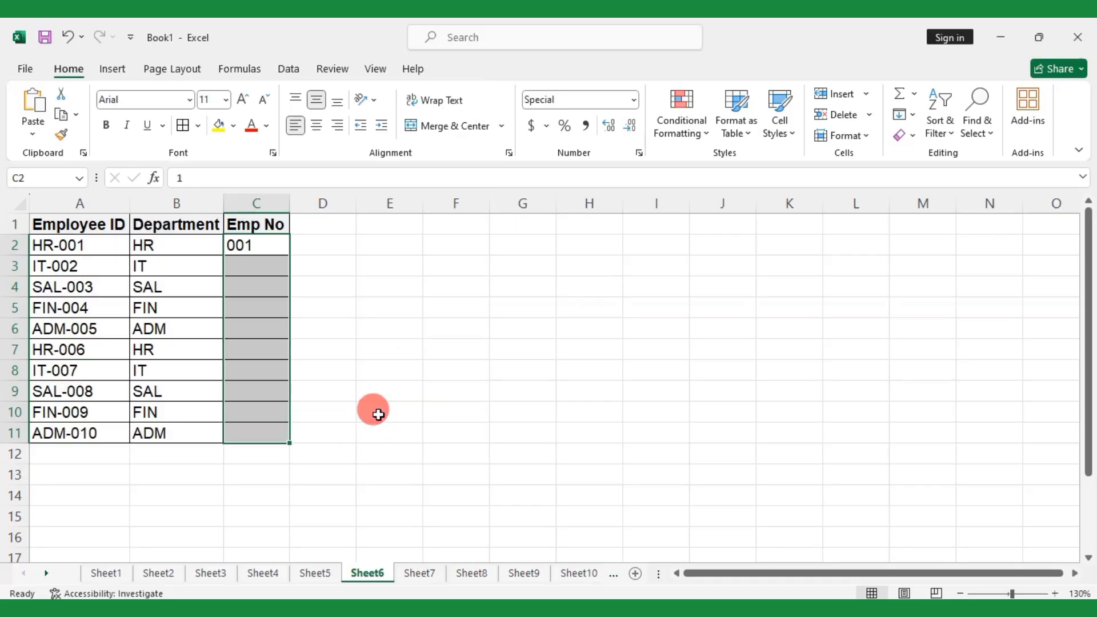
Flash Fill employee numbers 002 through 010 starting from C3.
left_click(273, 244)
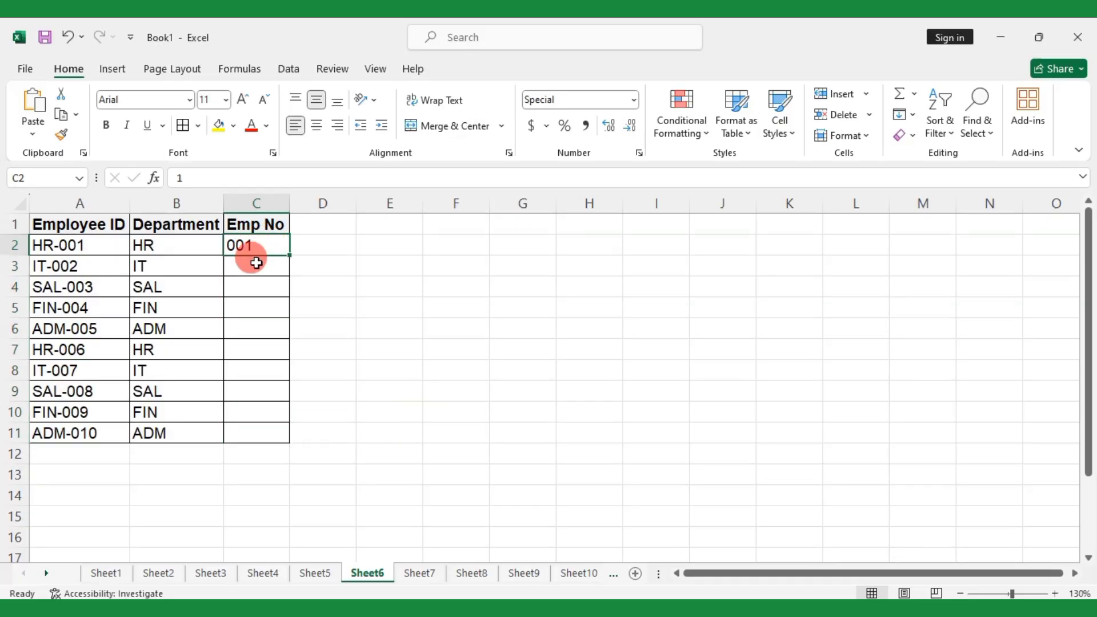
left_click(256, 262)
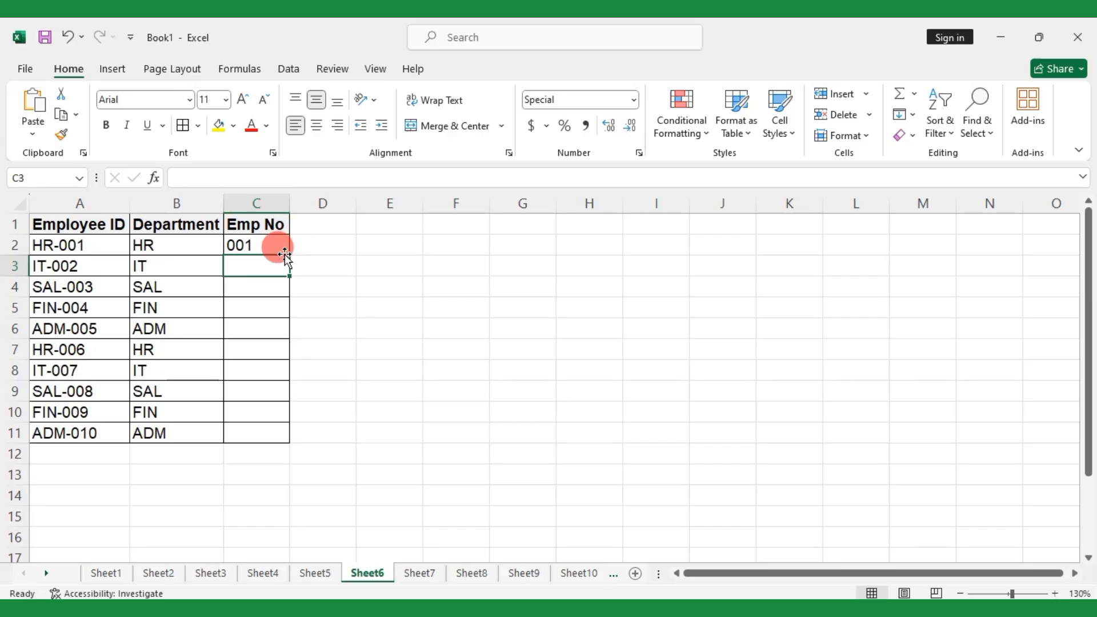
key("ctrl+e")
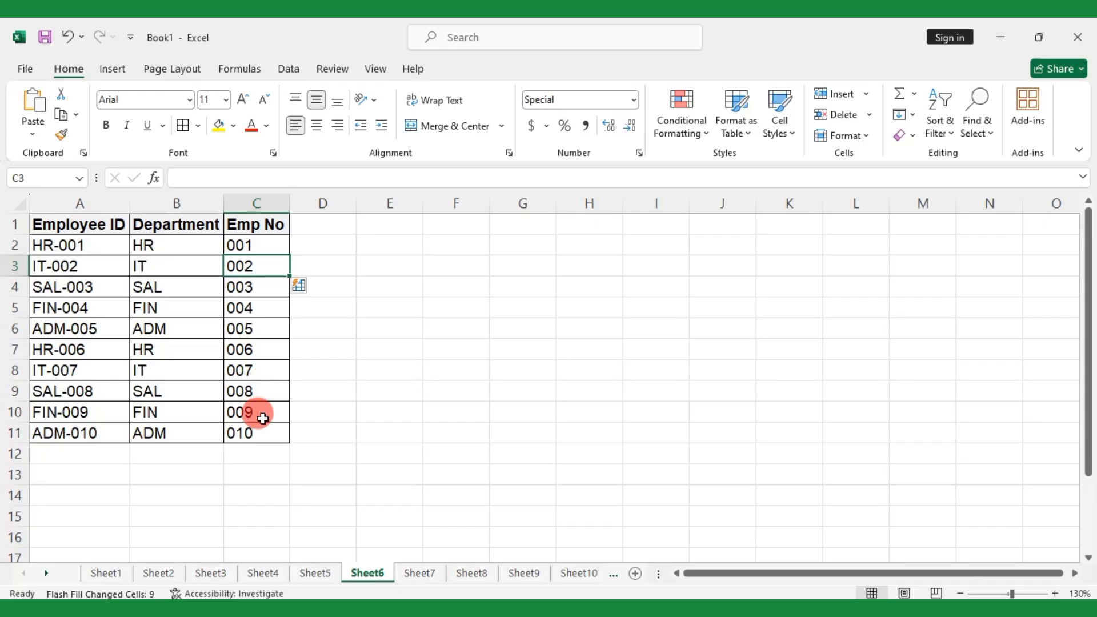
left_click(412, 578)
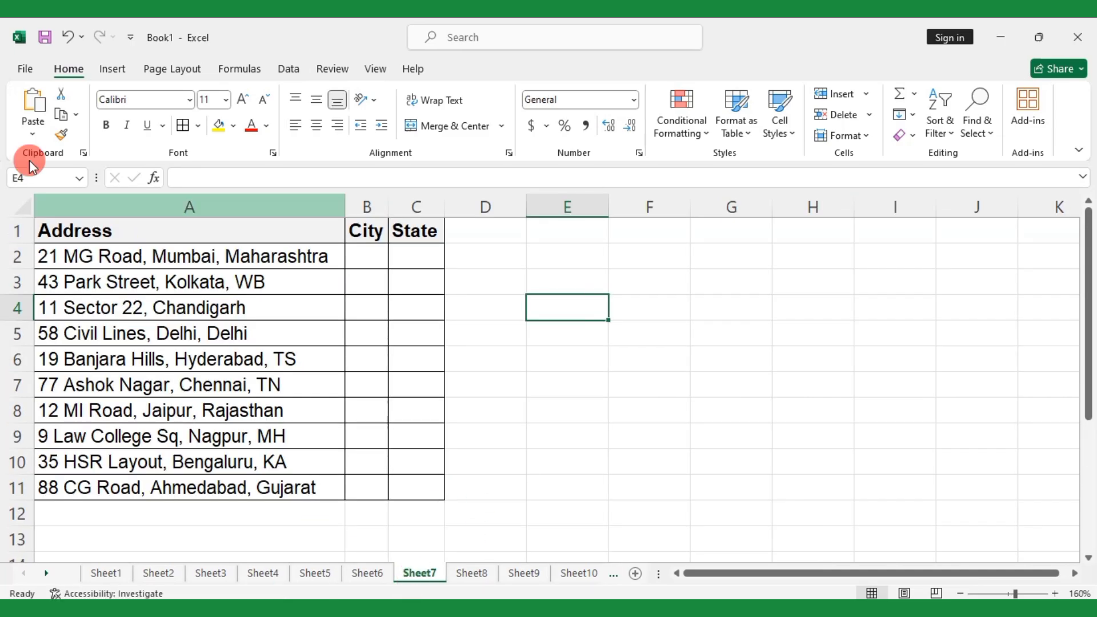
Widen the City and State columns on Sheet7.
left_click(94, 227)
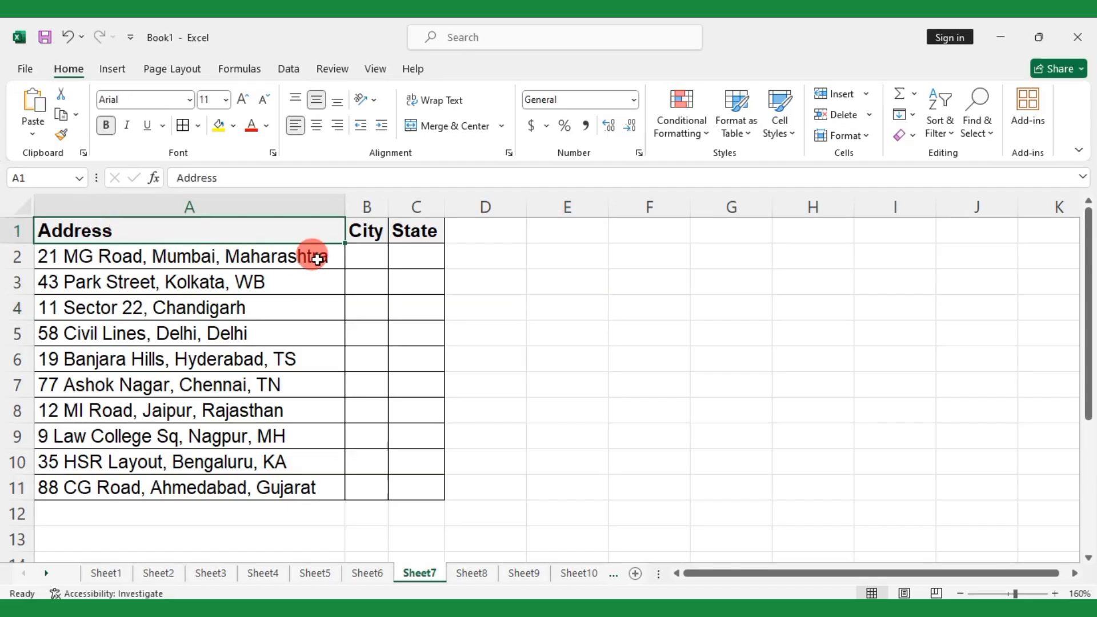
left_click(361, 251)
left_click(420, 257)
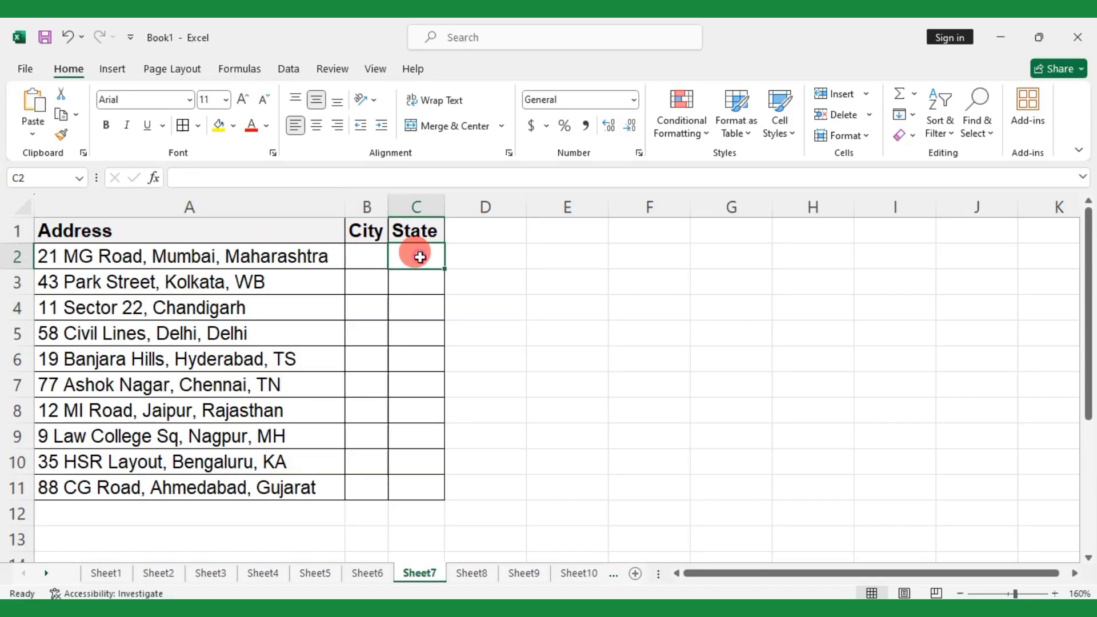
left_click_drag(387, 214, 446, 215)
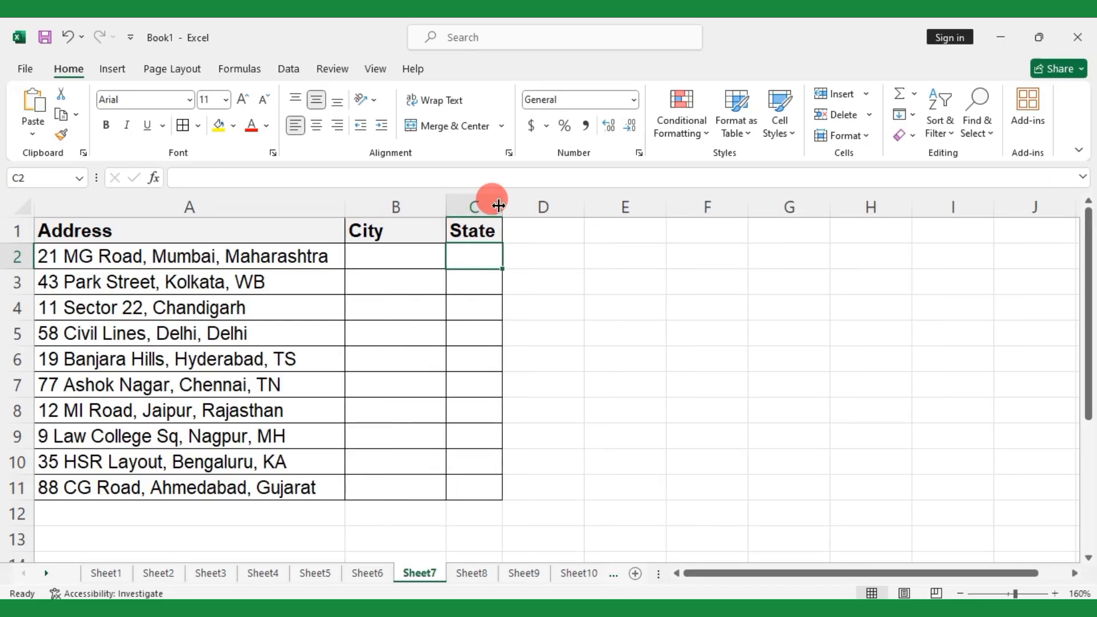
left_click_drag(508, 206, 540, 208)
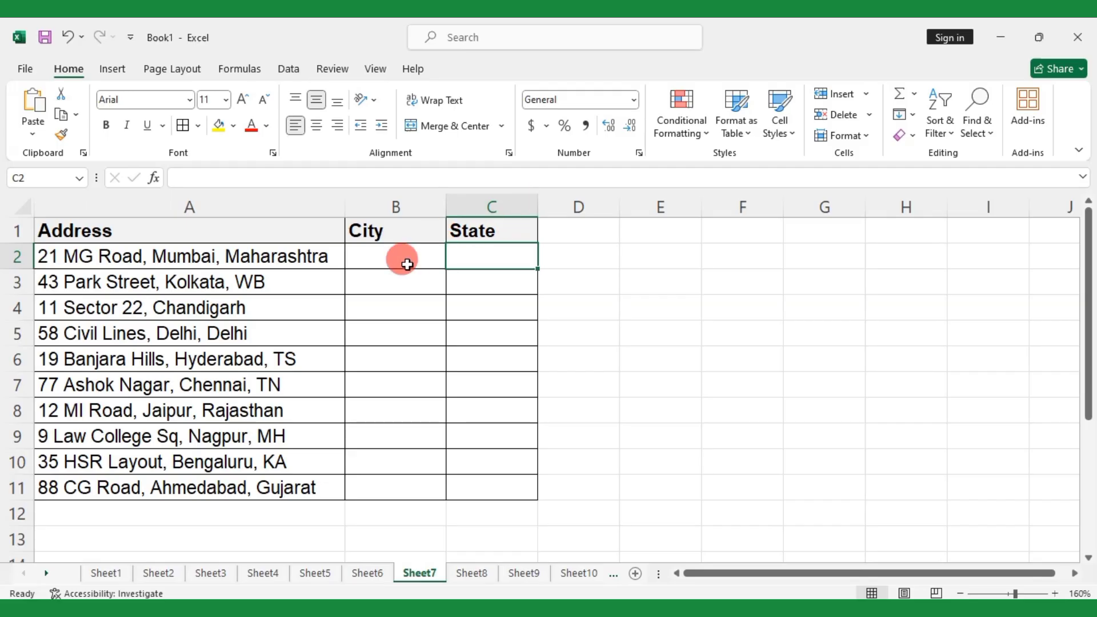
Enter Mumbai in B2 and Flash Fill the remaining city names.
left_click(382, 265)
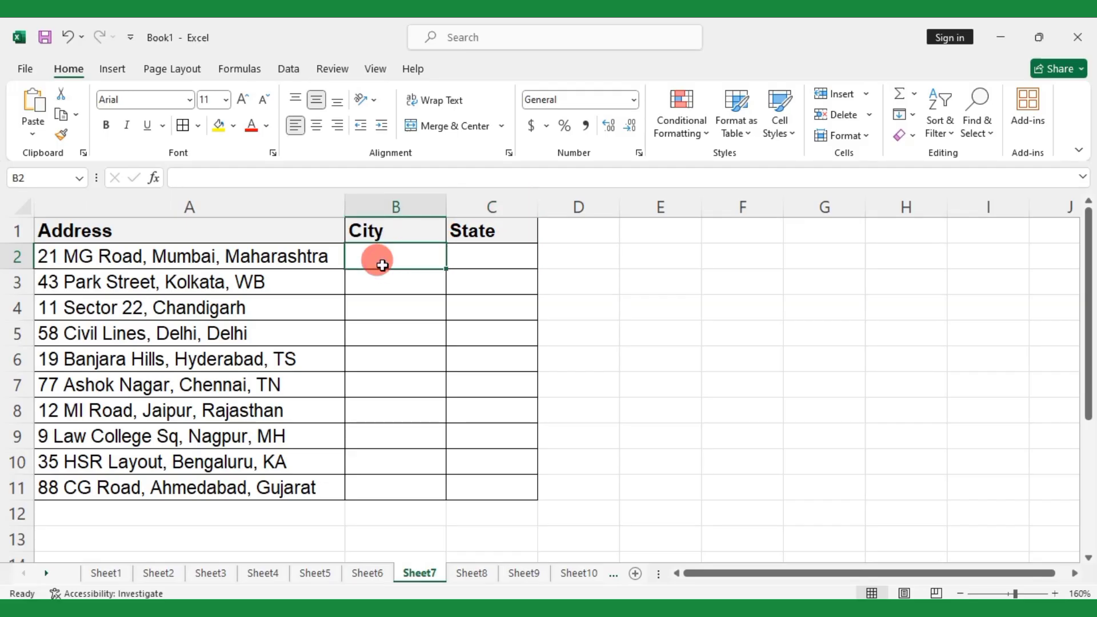
double_click(380, 255)
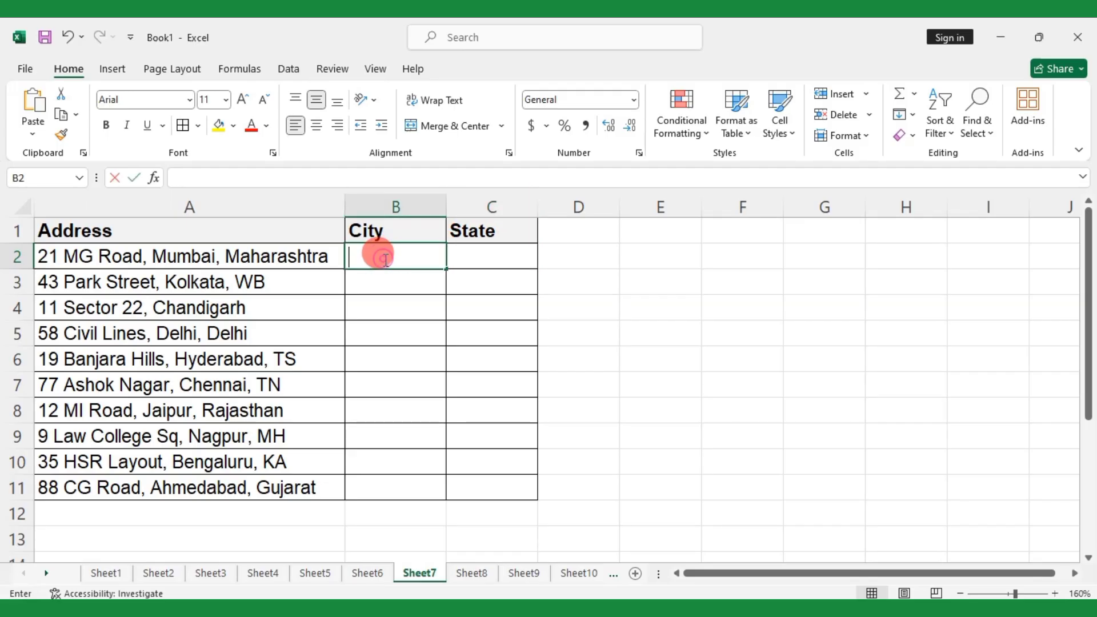
type("M")
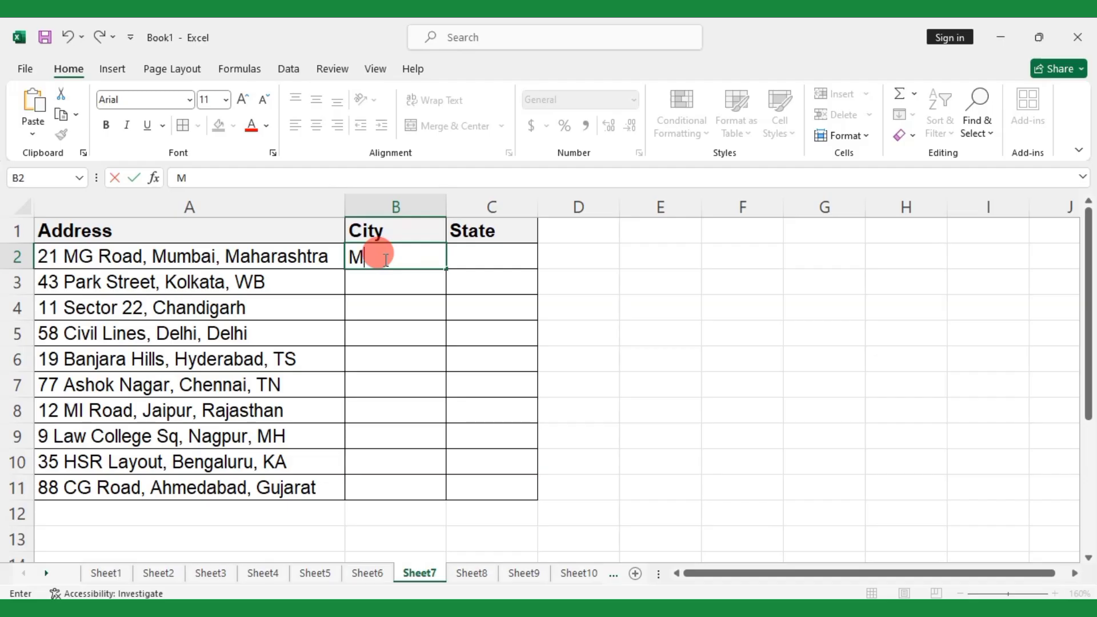
type("umbai")
key("Return")
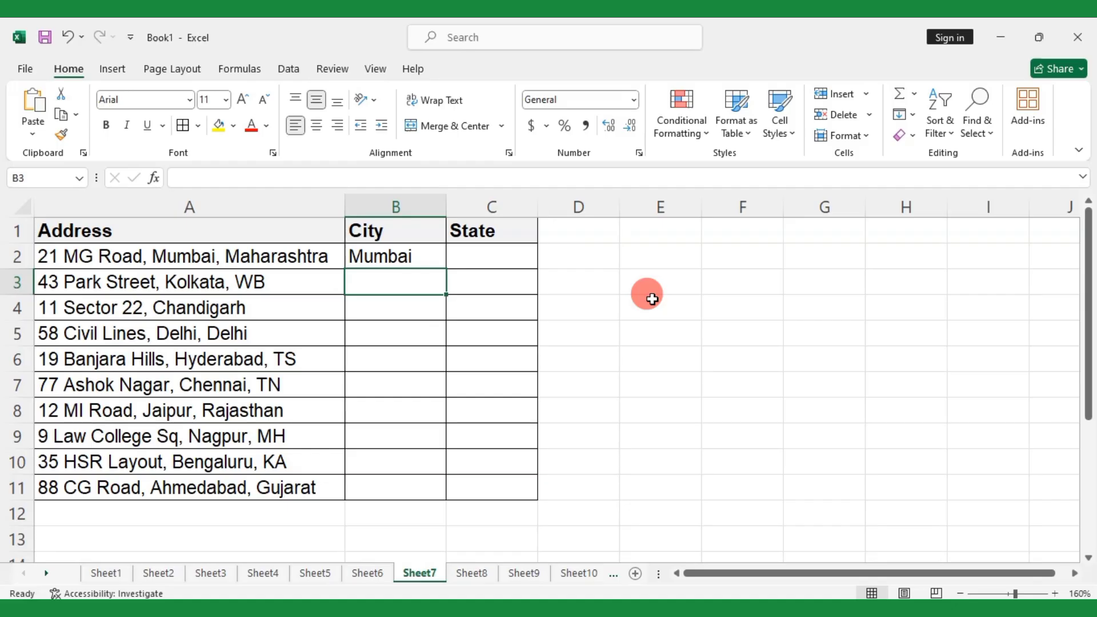
key("ctrl+e")
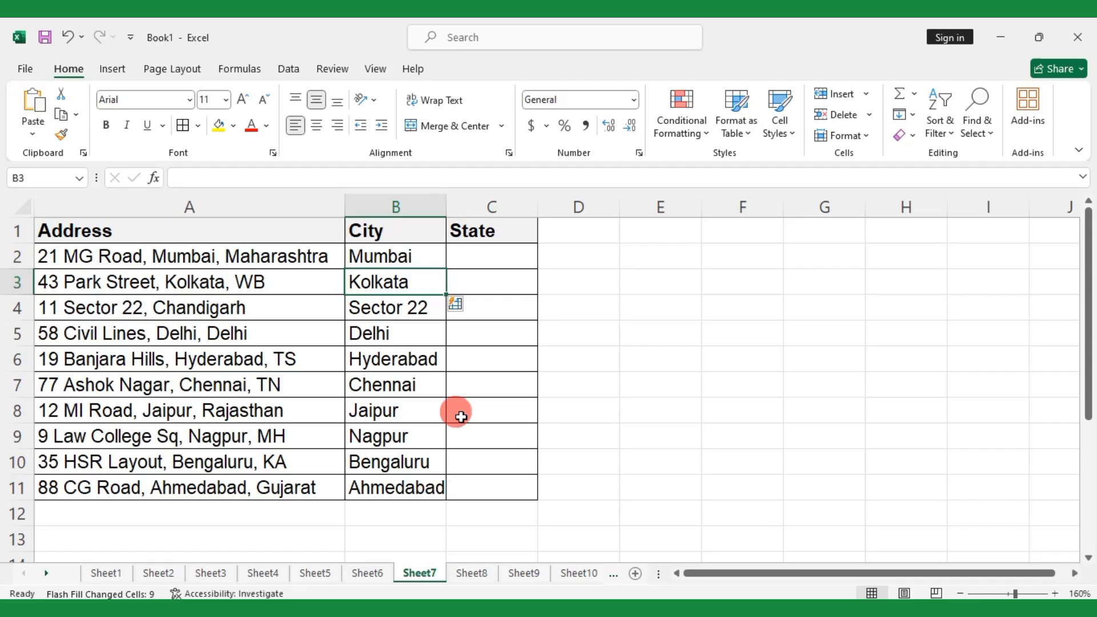
left_click(489, 252)
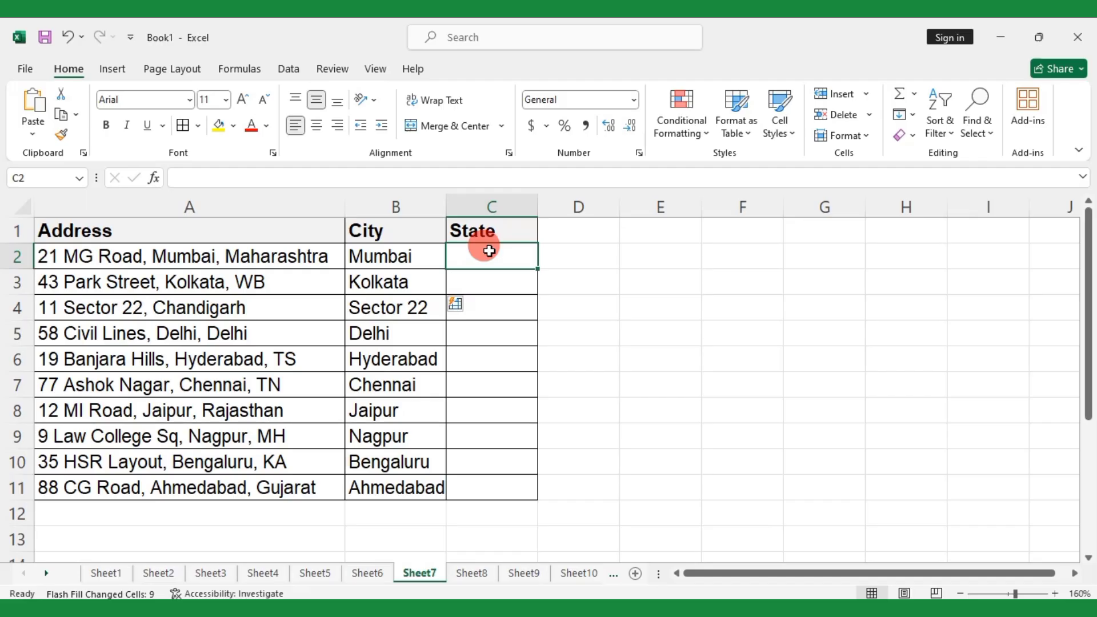
Enter Maharashtra in C2, widen column C, and Flash Fill the states down to Gujarat.
type("M")
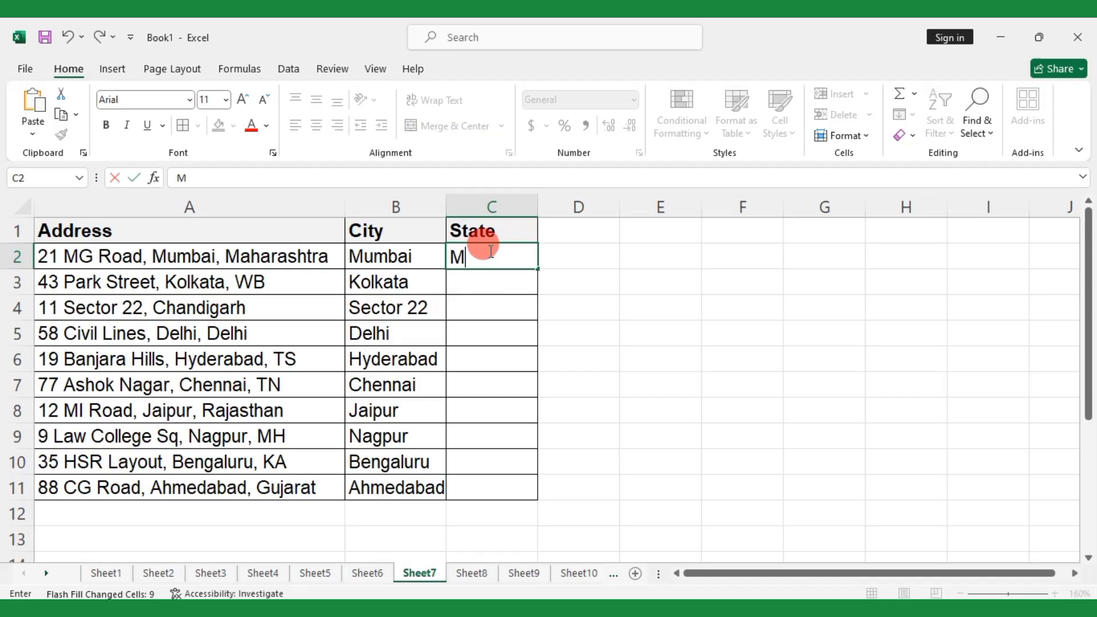
type("aha")
type("rash")
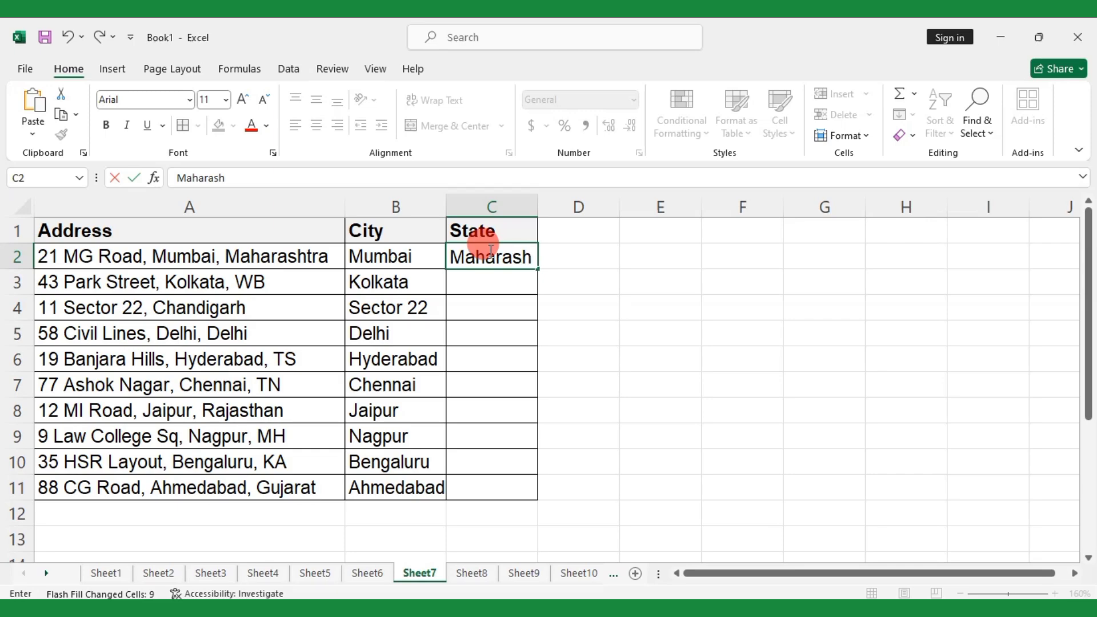
type("tra")
key("Return")
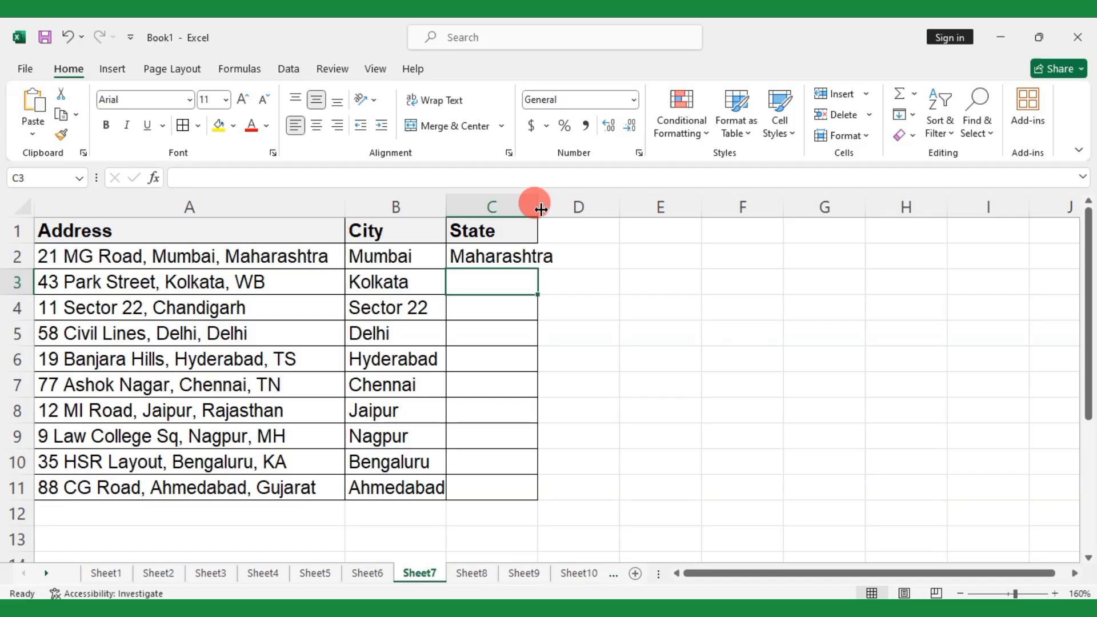
left_click_drag(539, 210, 552, 206)
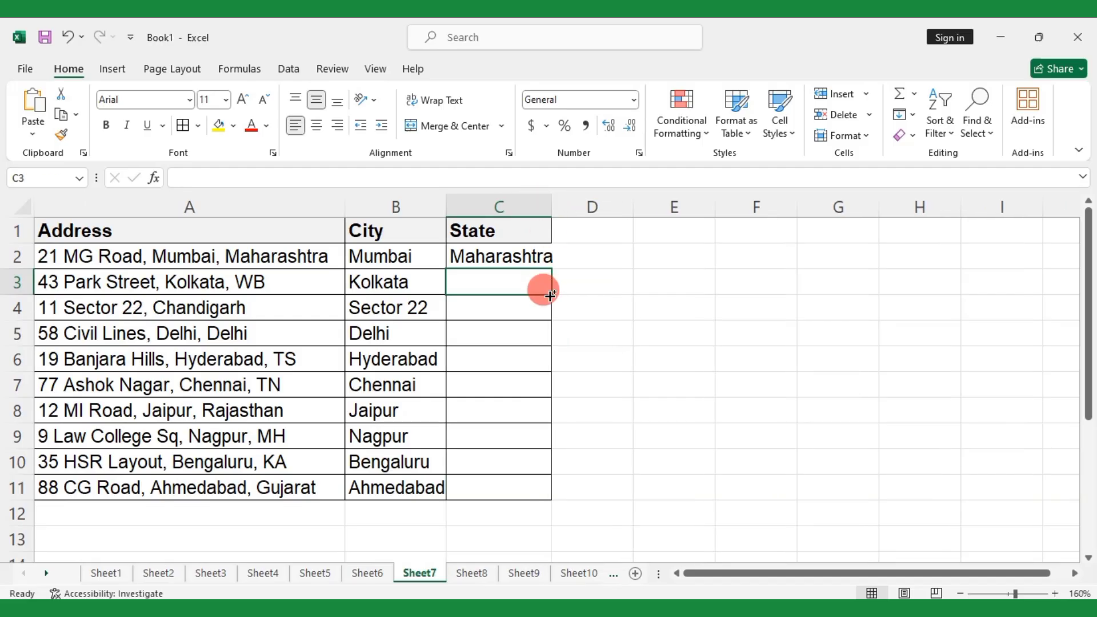
key("ctrl+e")
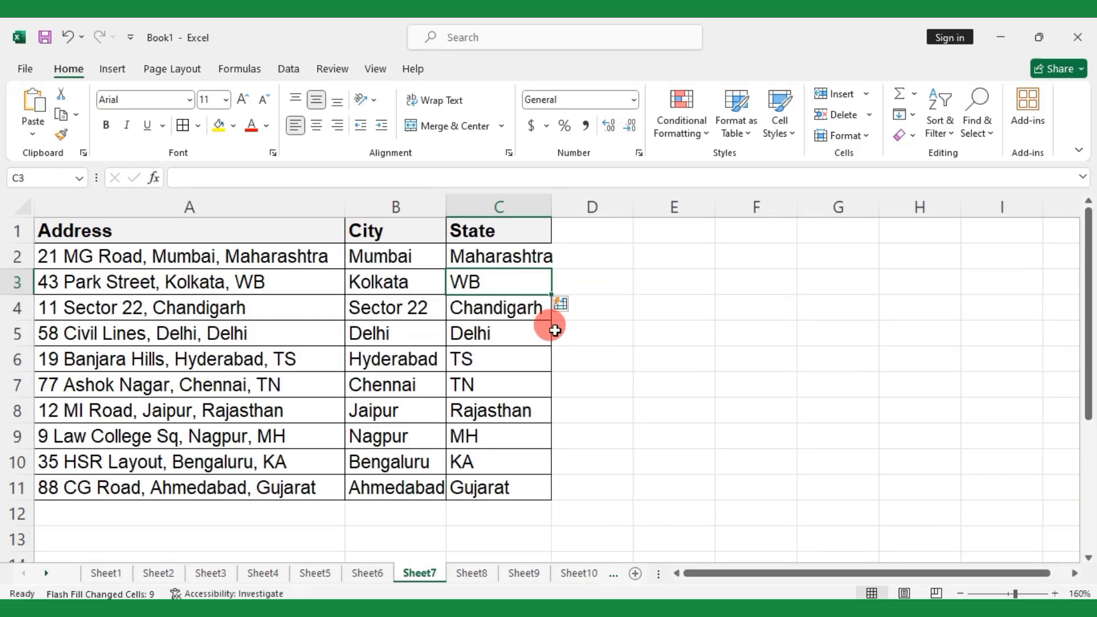
left_click(597, 323)
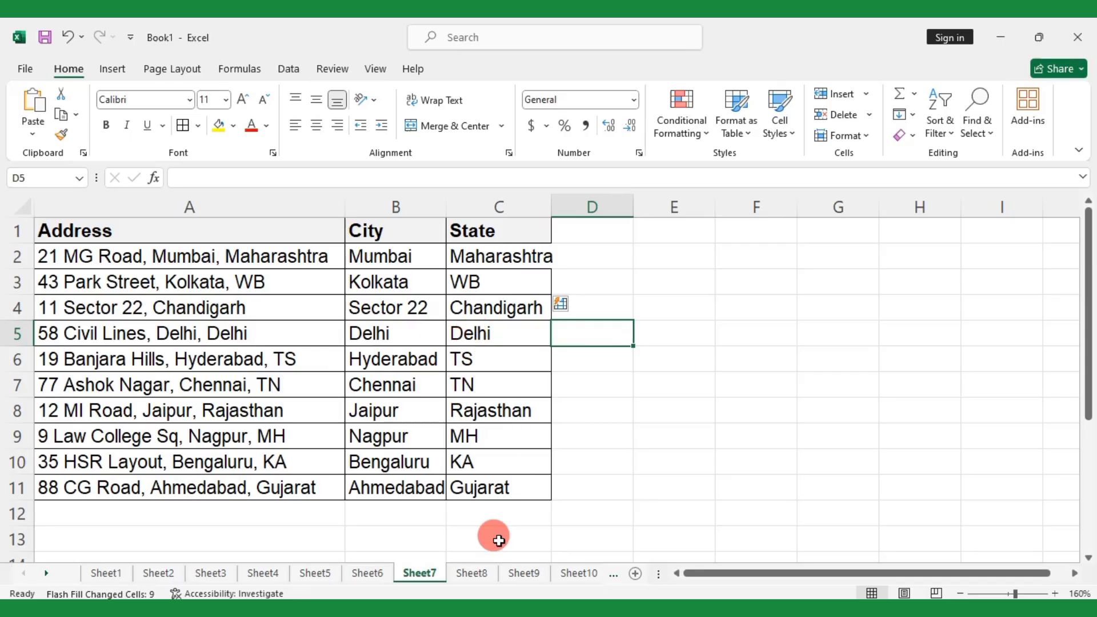
Go to Sheet8 and check the mixed-case raw names in A2 through A5.
left_click(474, 573)
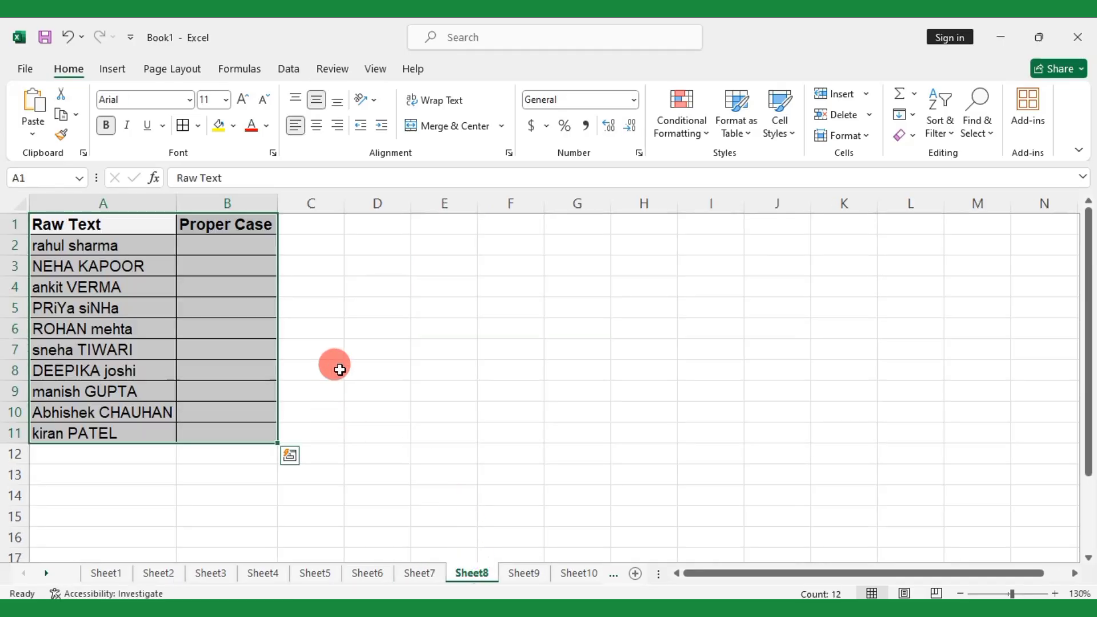
left_click(314, 328)
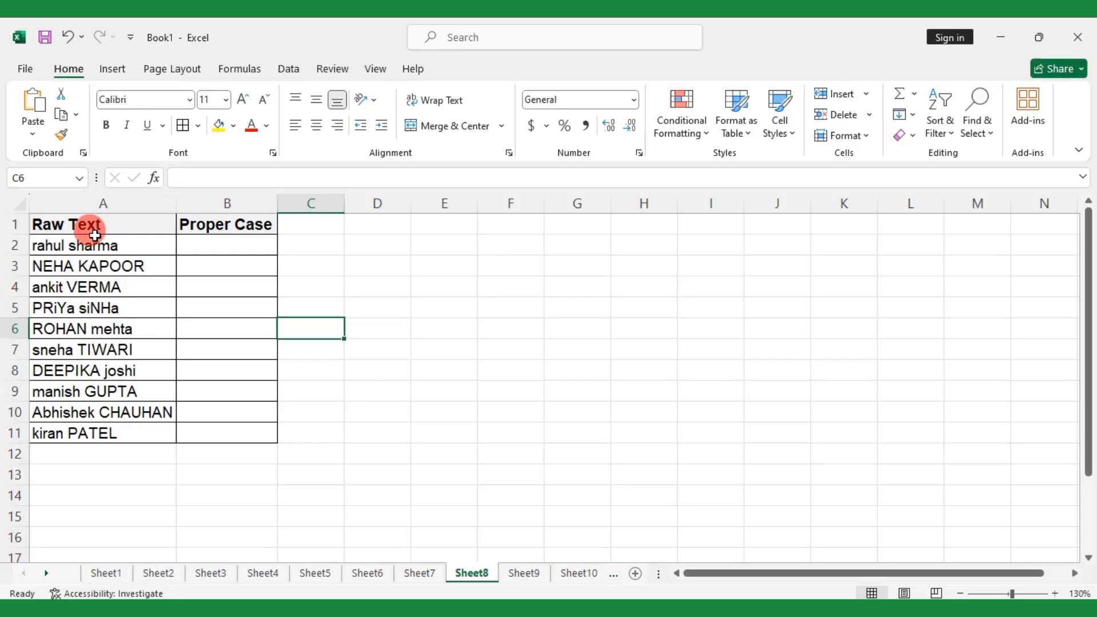
left_click(74, 248)
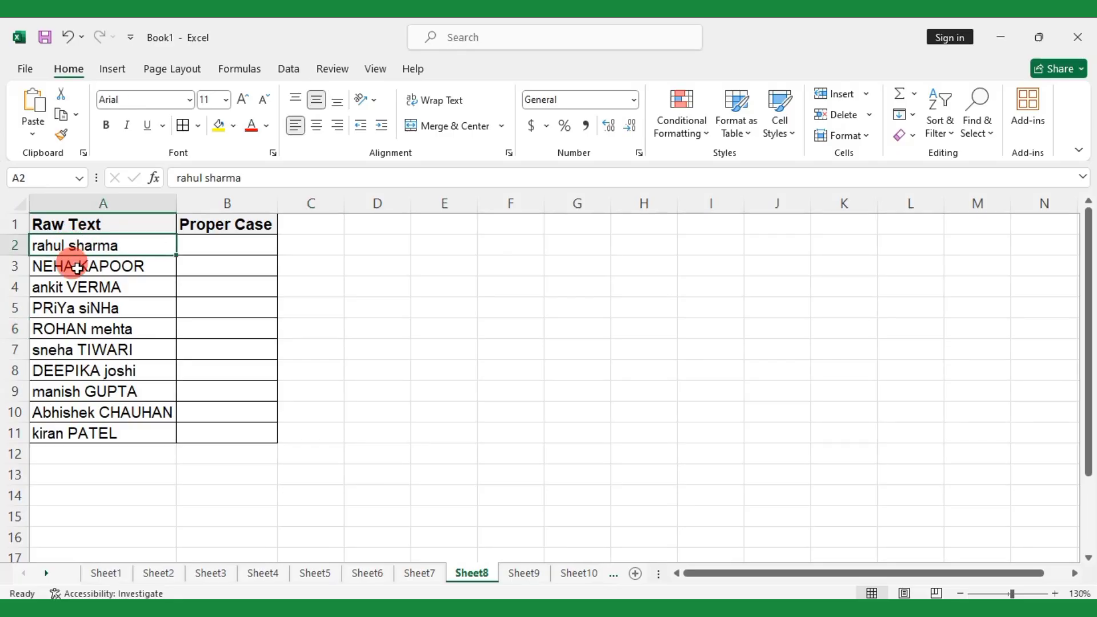
left_click(83, 266)
left_click(80, 288)
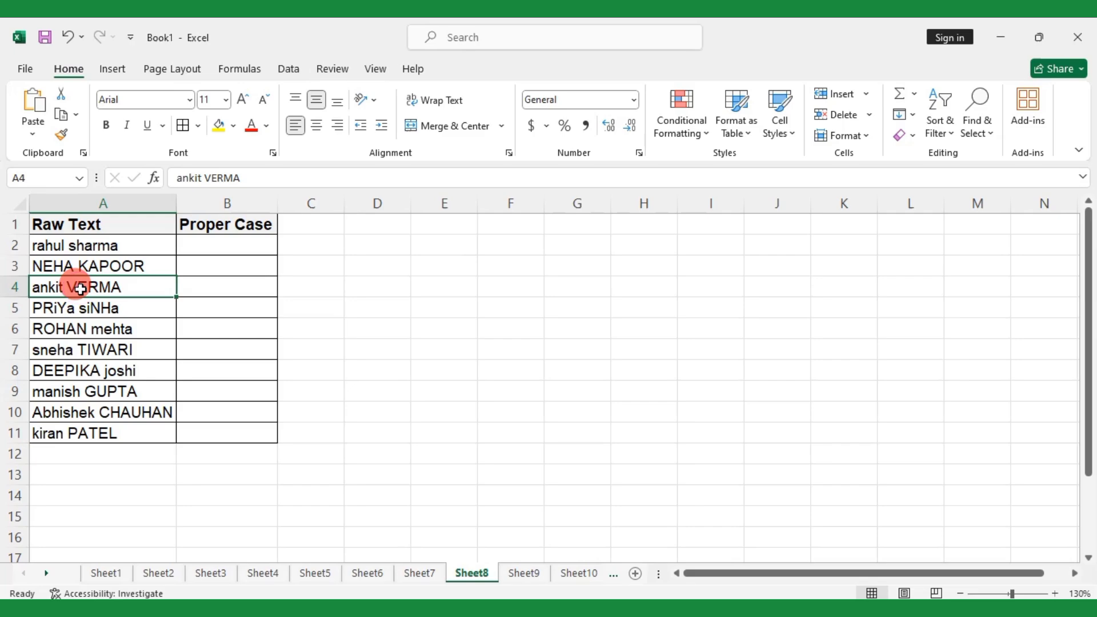
left_click(90, 310)
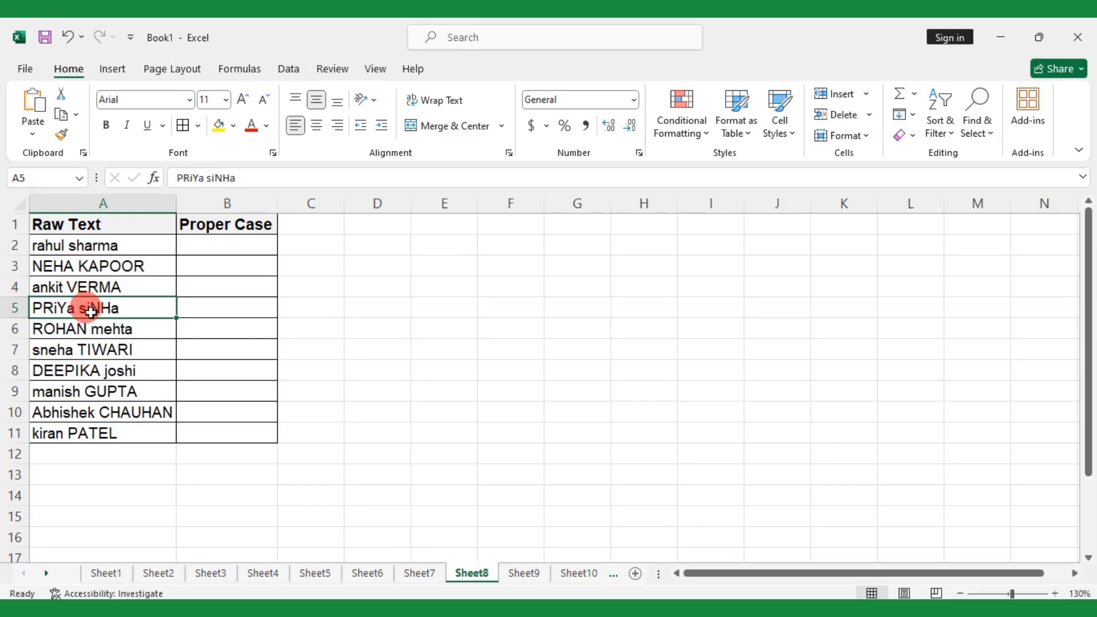
Enter =PROPER(A2) in B2, fill it to row 11, autofit column B, and select B2:B11.
left_click(245, 250)
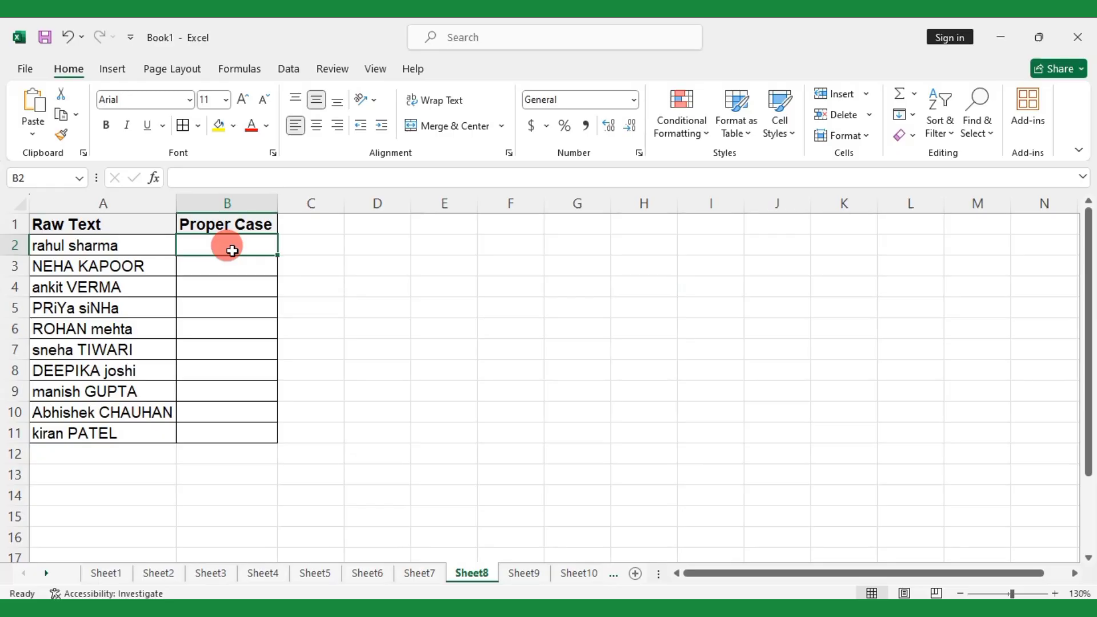
type("=")
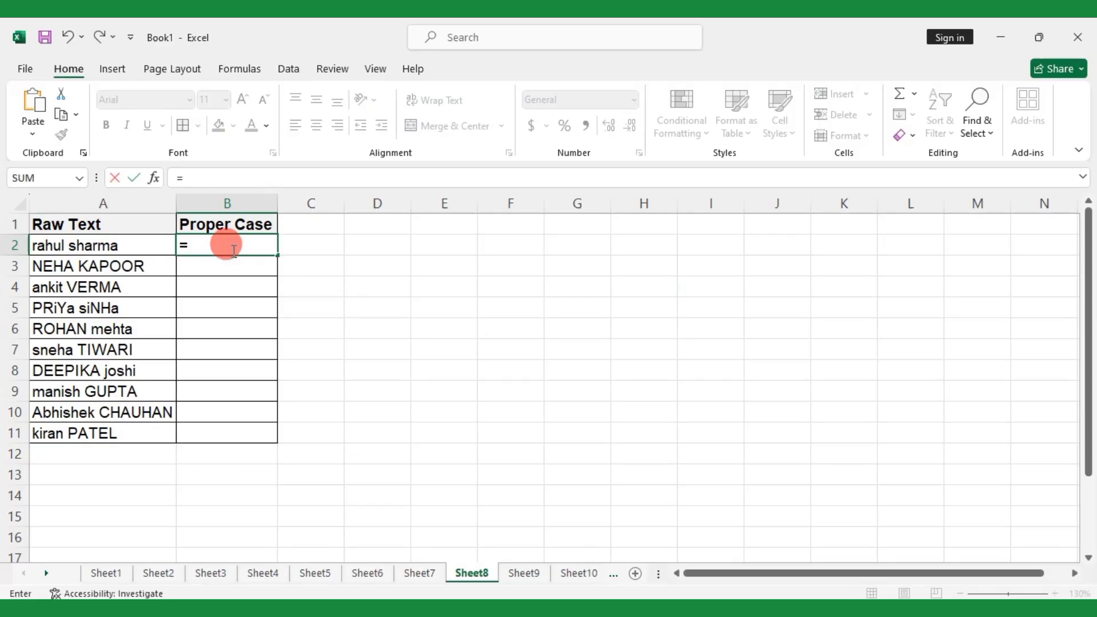
type("pro")
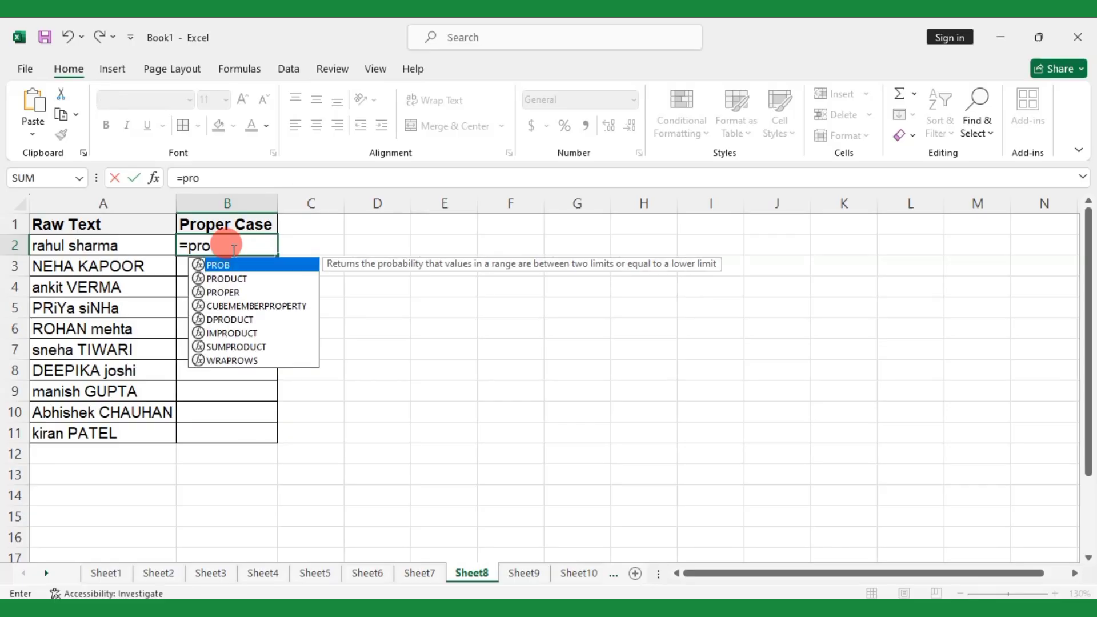
type("p")
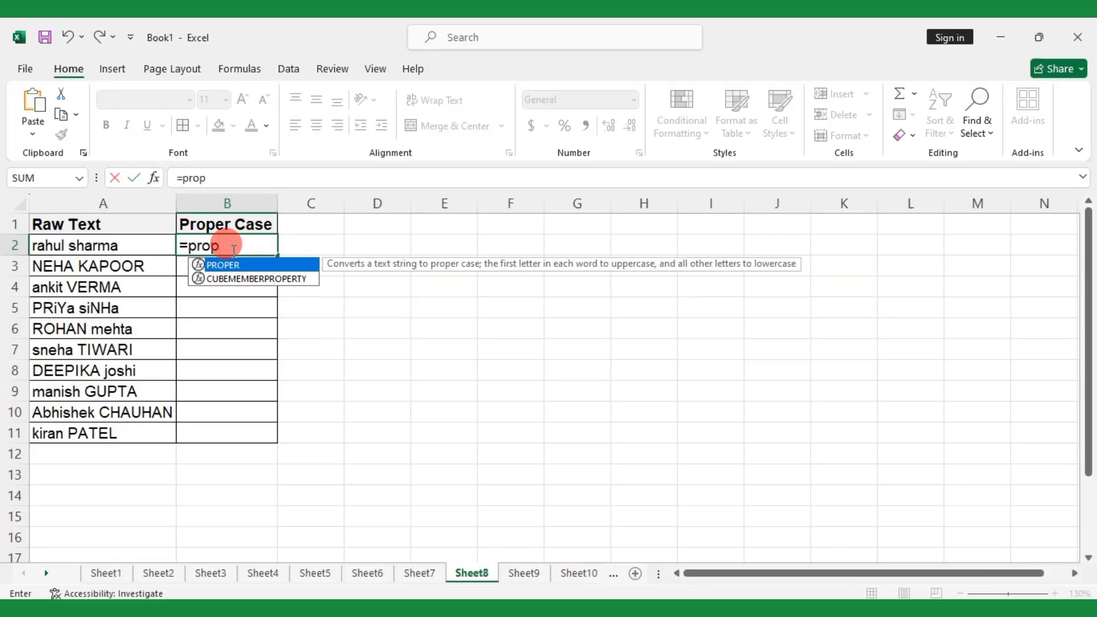
double_click(269, 263)
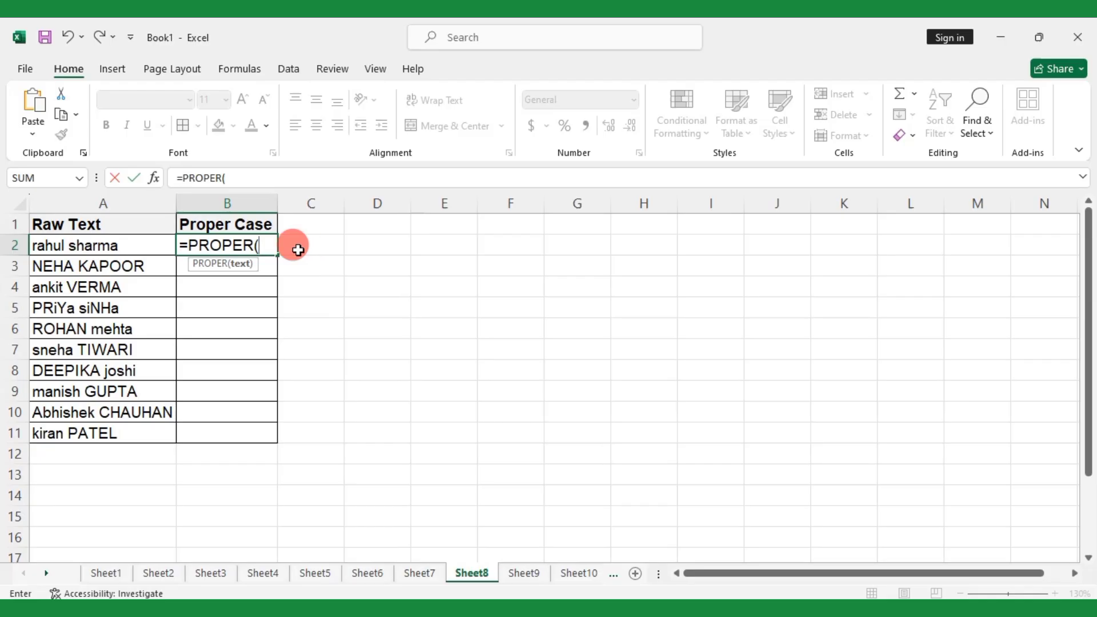
left_click(104, 244)
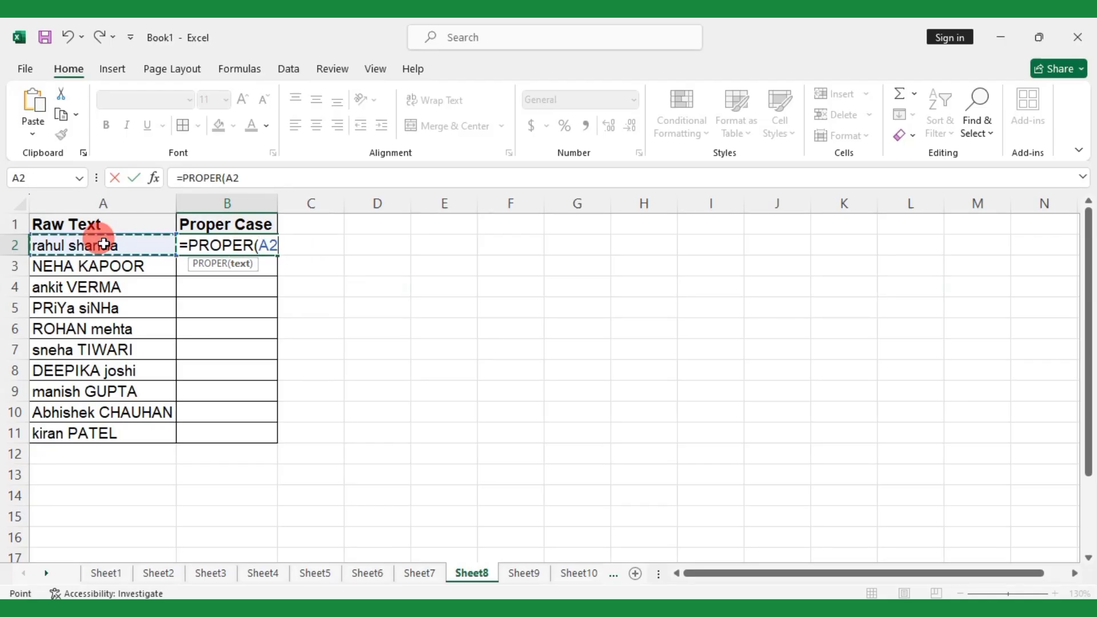
key("Return")
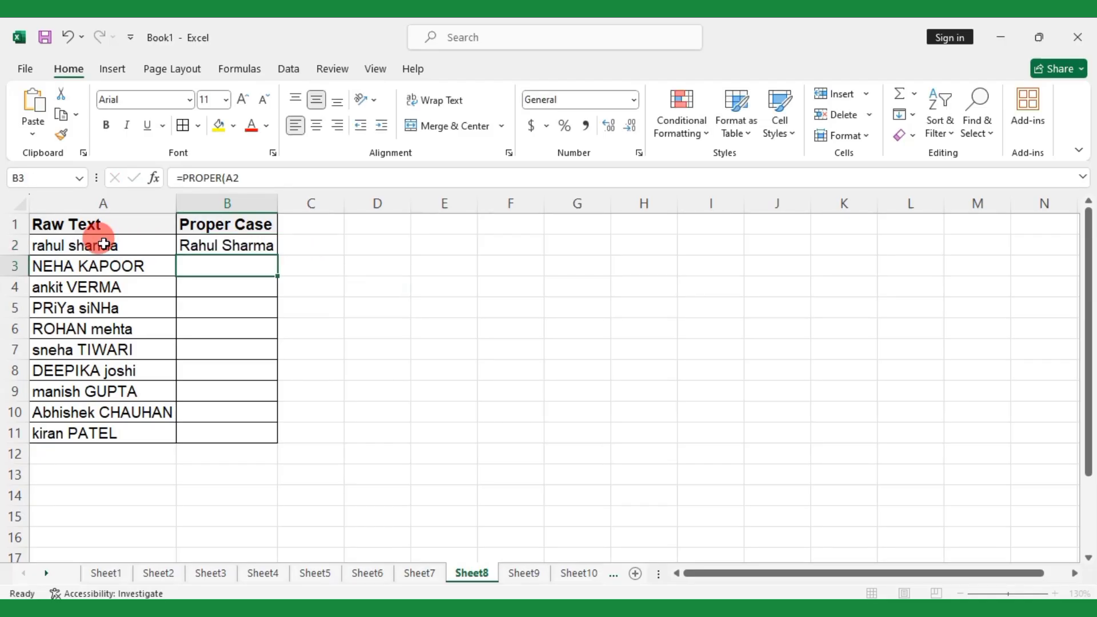
left_click(206, 247)
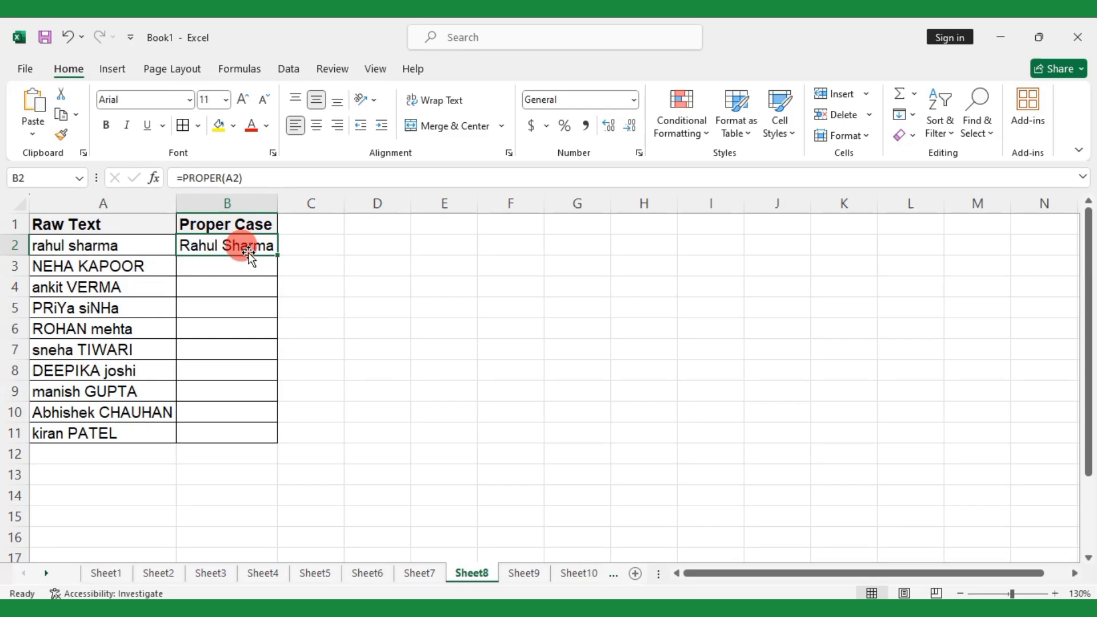
double_click(276, 255)
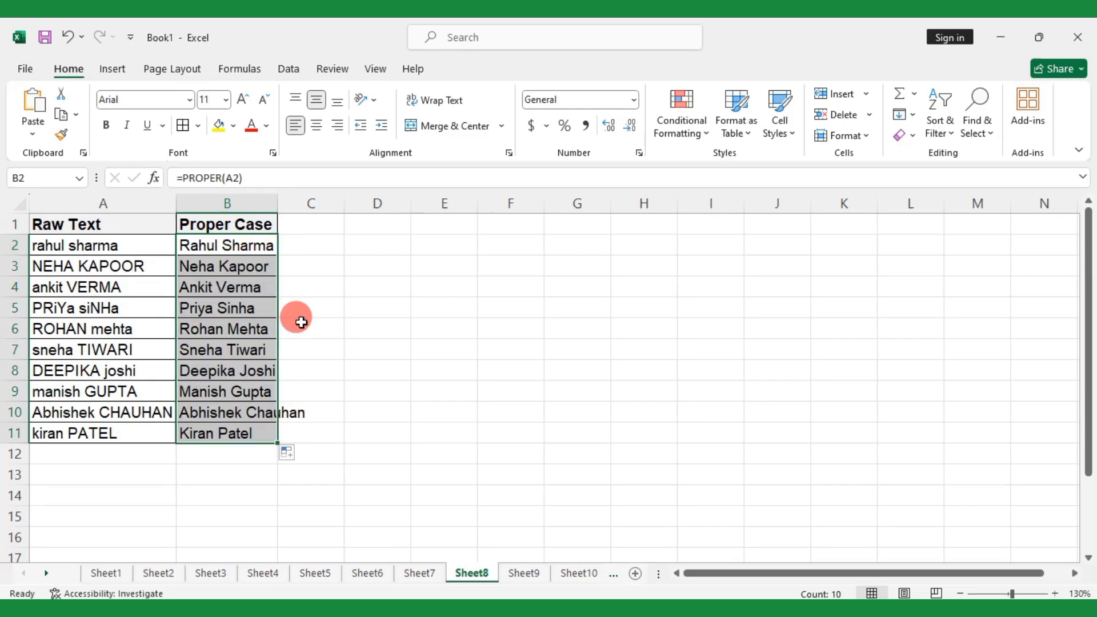
double_click(278, 203)
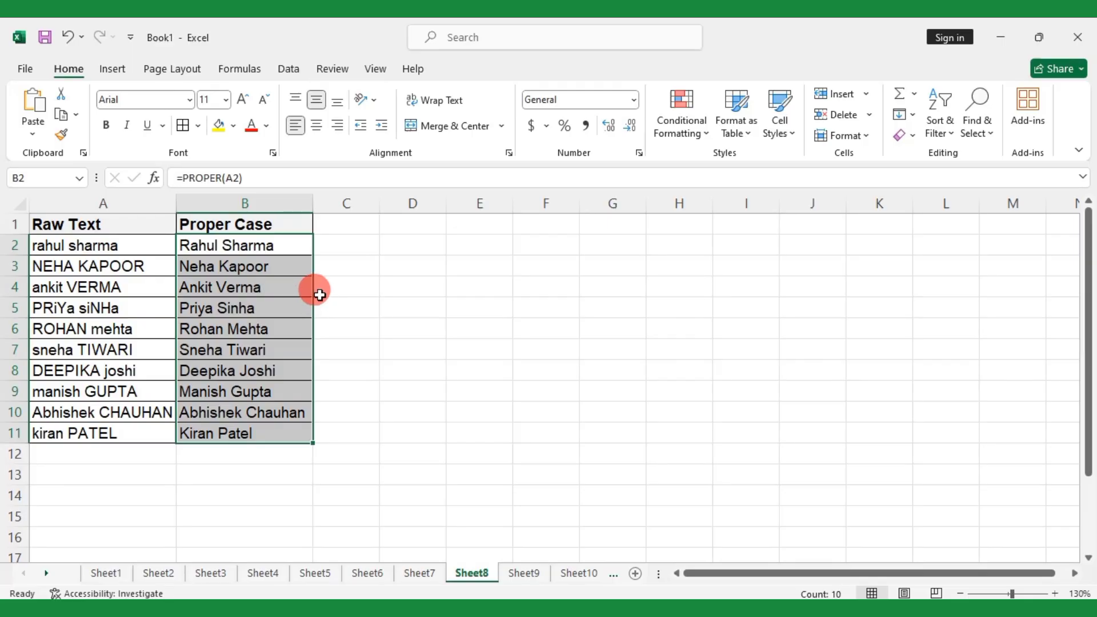
left_click_drag(264, 245, 284, 429)
key("Delete")
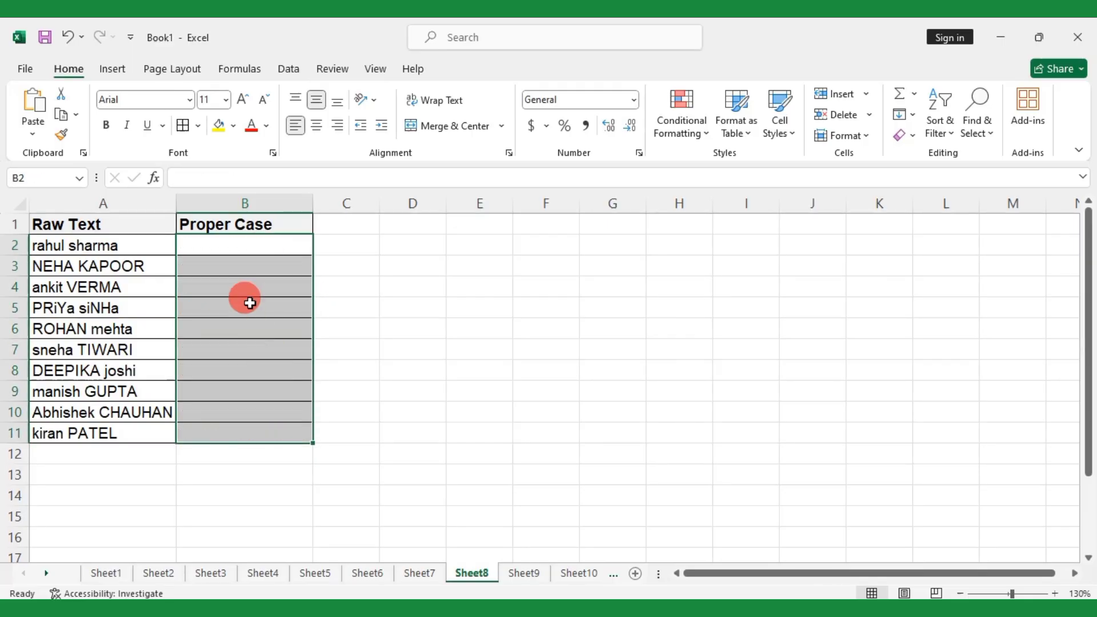
left_click(268, 243)
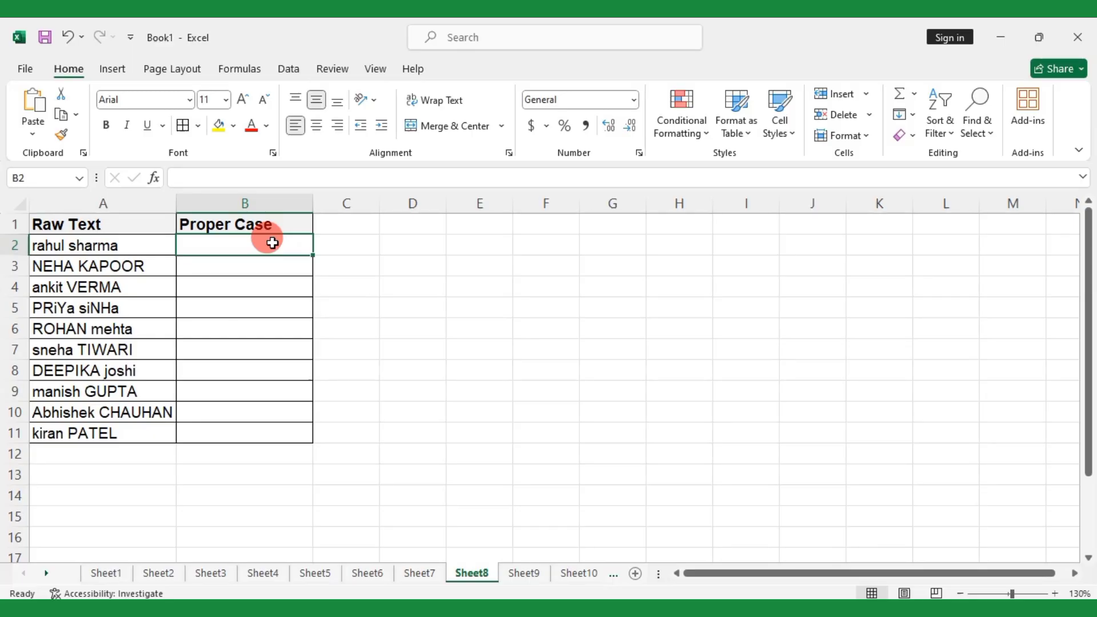
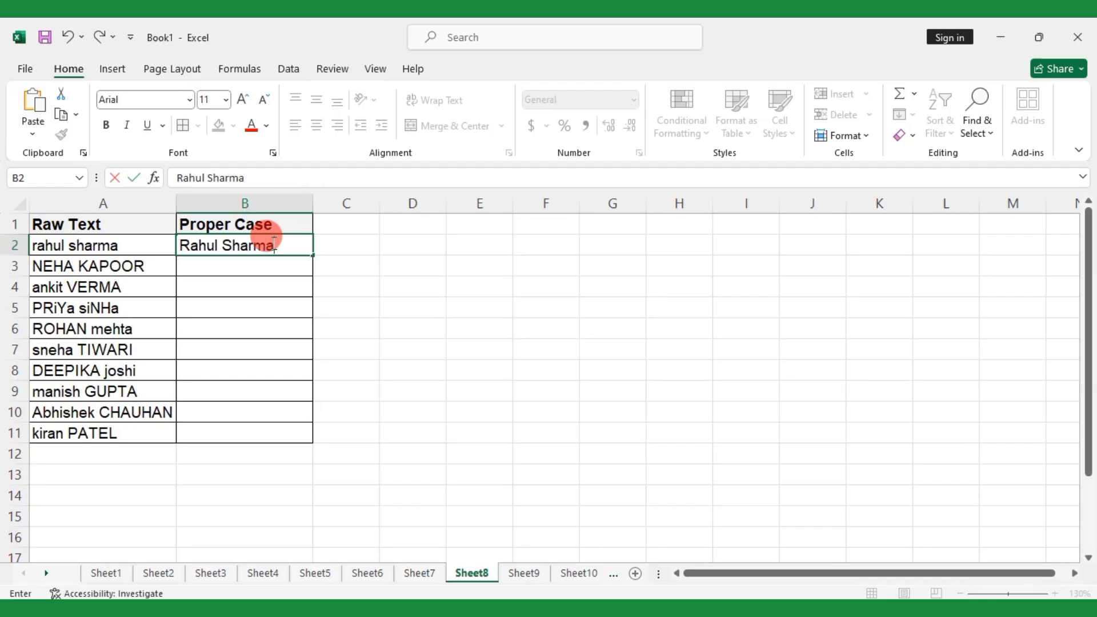
key("Return")
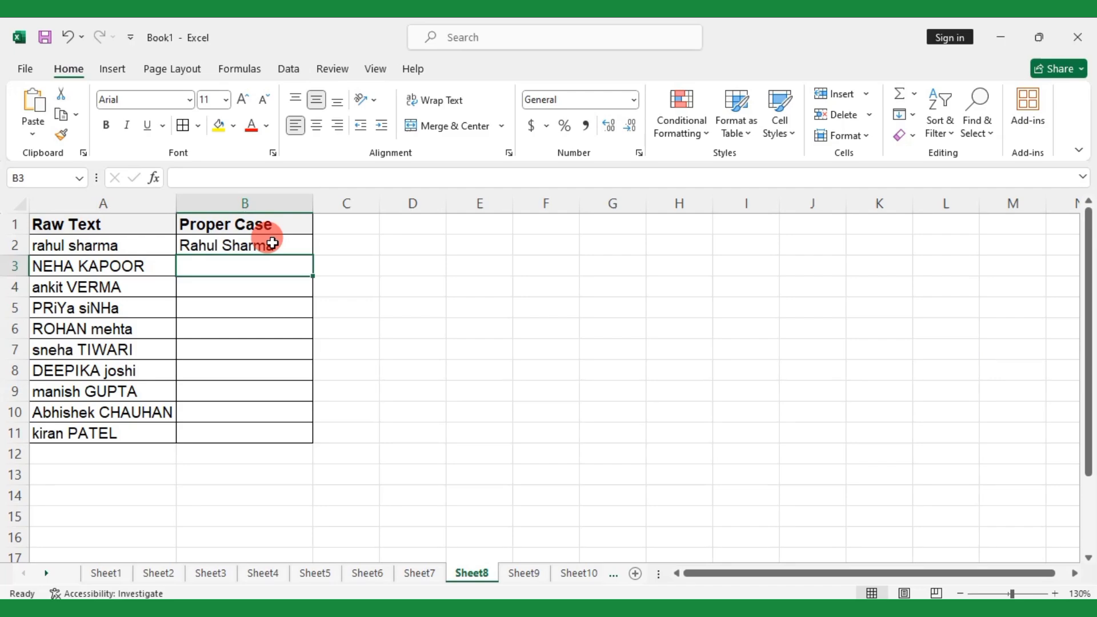
key("ctrl+e")
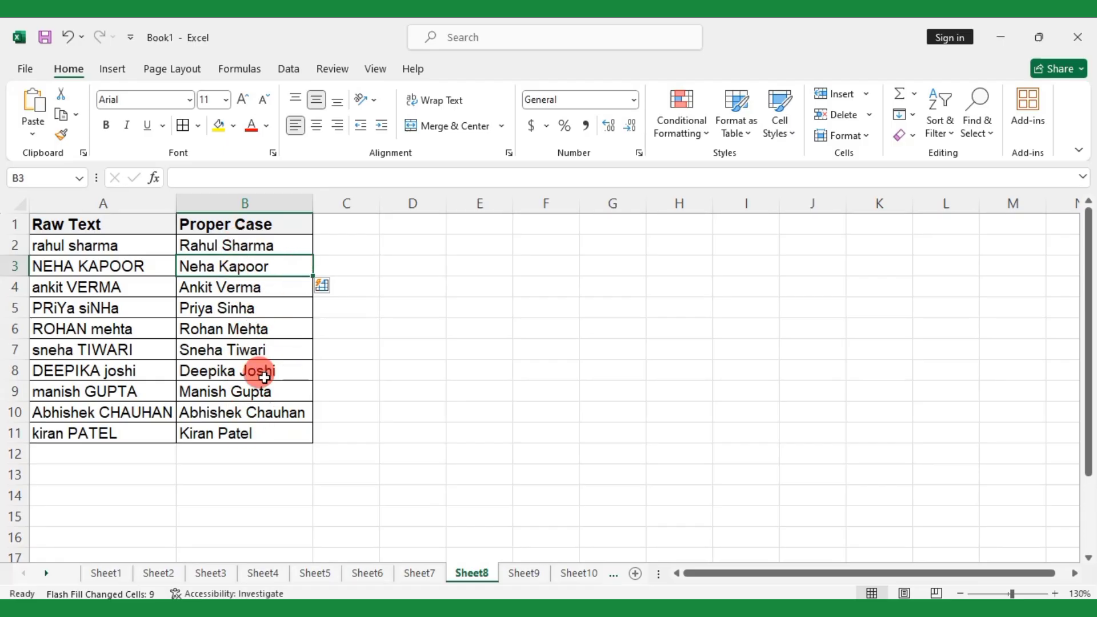
Go to Sheet9 and examine the ABC prefix of the first serial number ABC-12345.
left_click(514, 573)
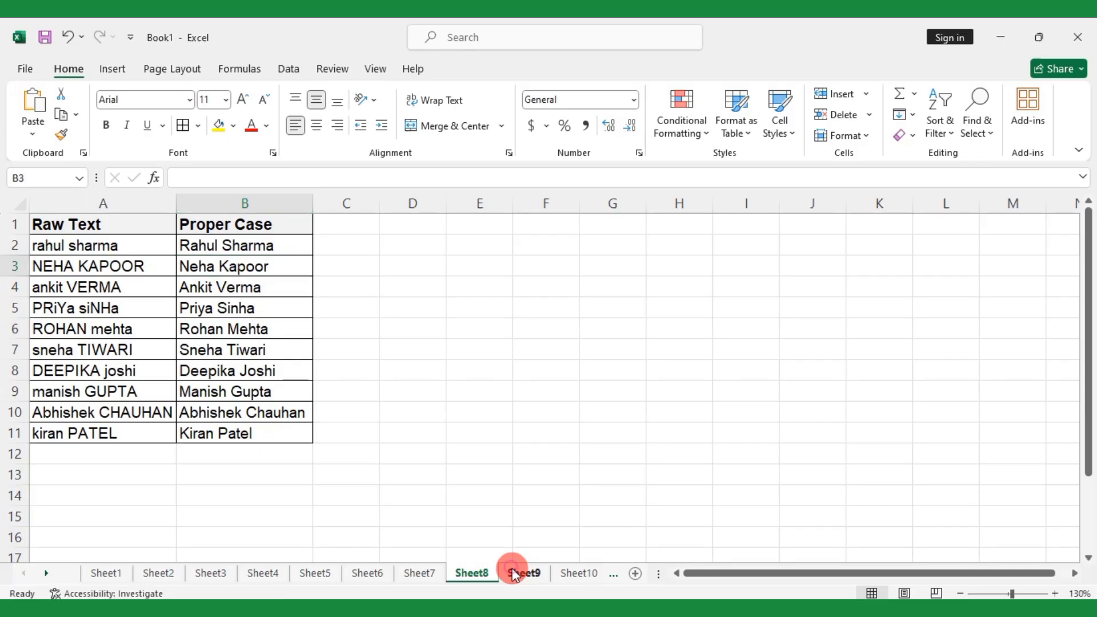
left_click(232, 328)
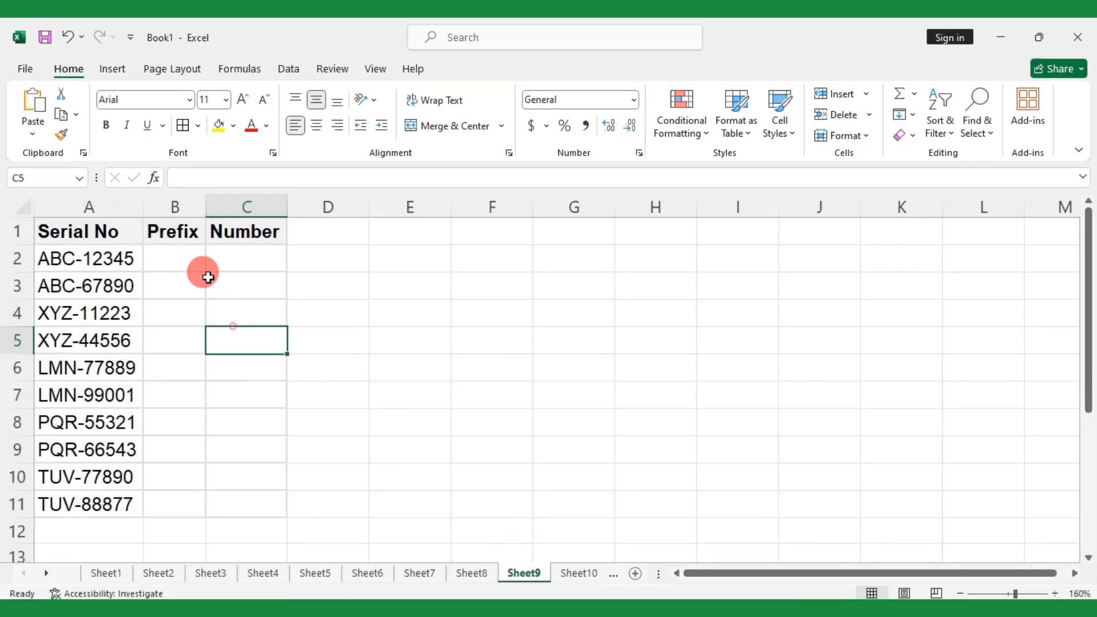
left_click(105, 242)
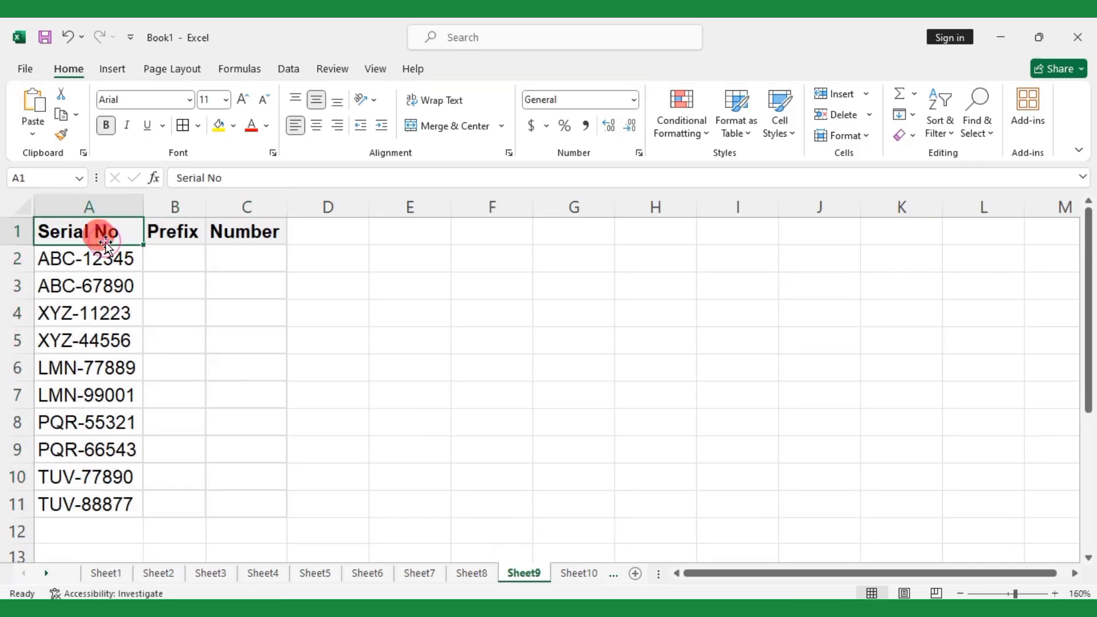
left_click(163, 257)
left_click(232, 252)
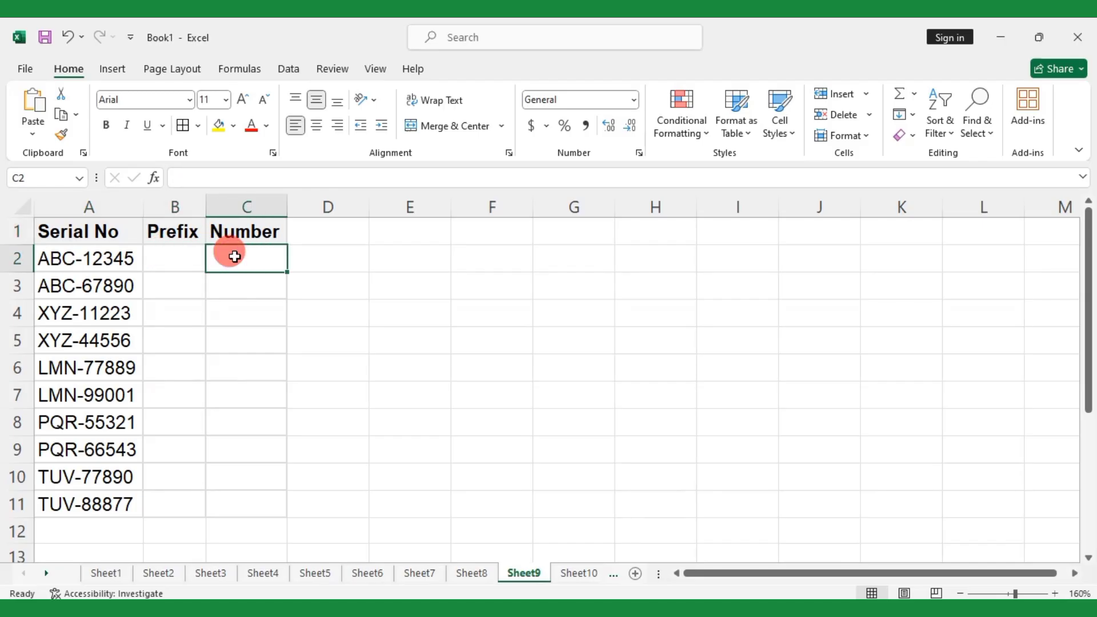
left_click(180, 231)
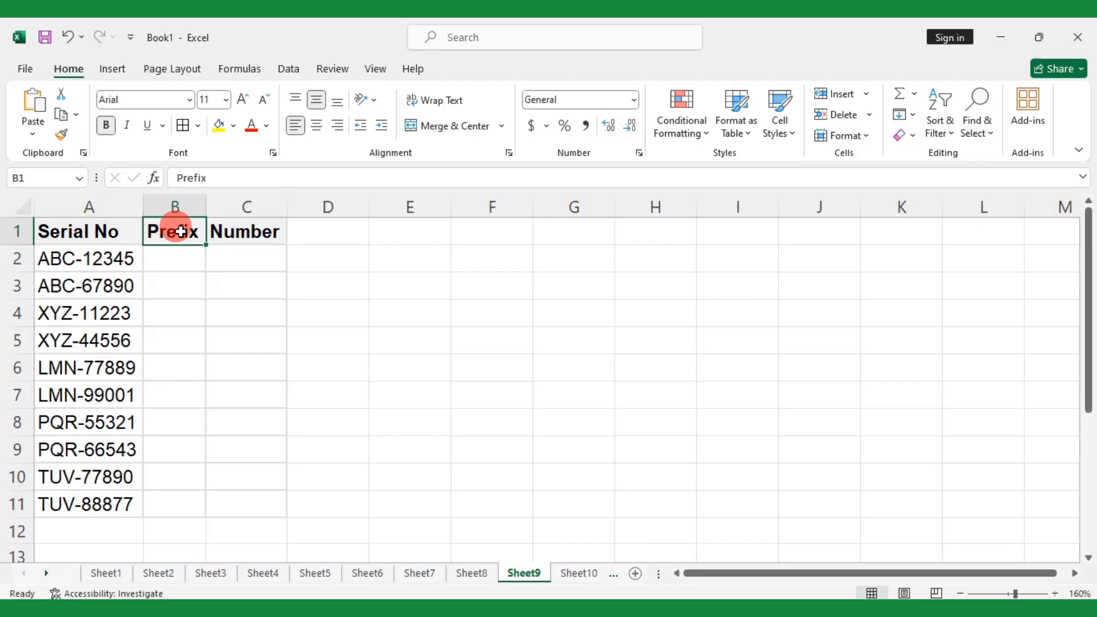
left_click(63, 261)
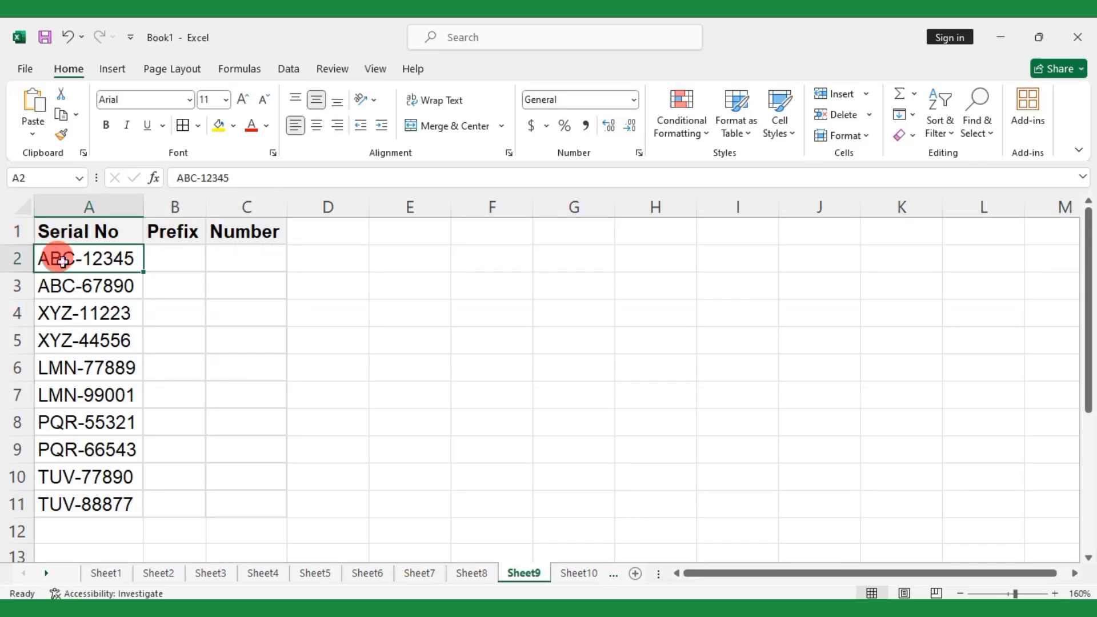
double_click(80, 258)
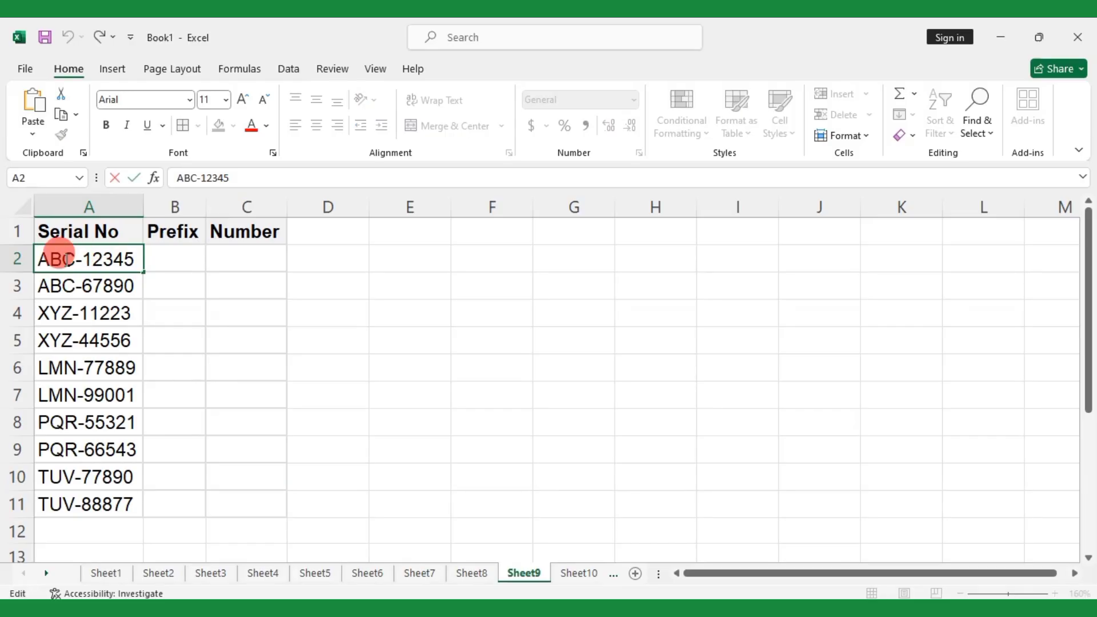
left_click_drag(81, 260, 19, 254)
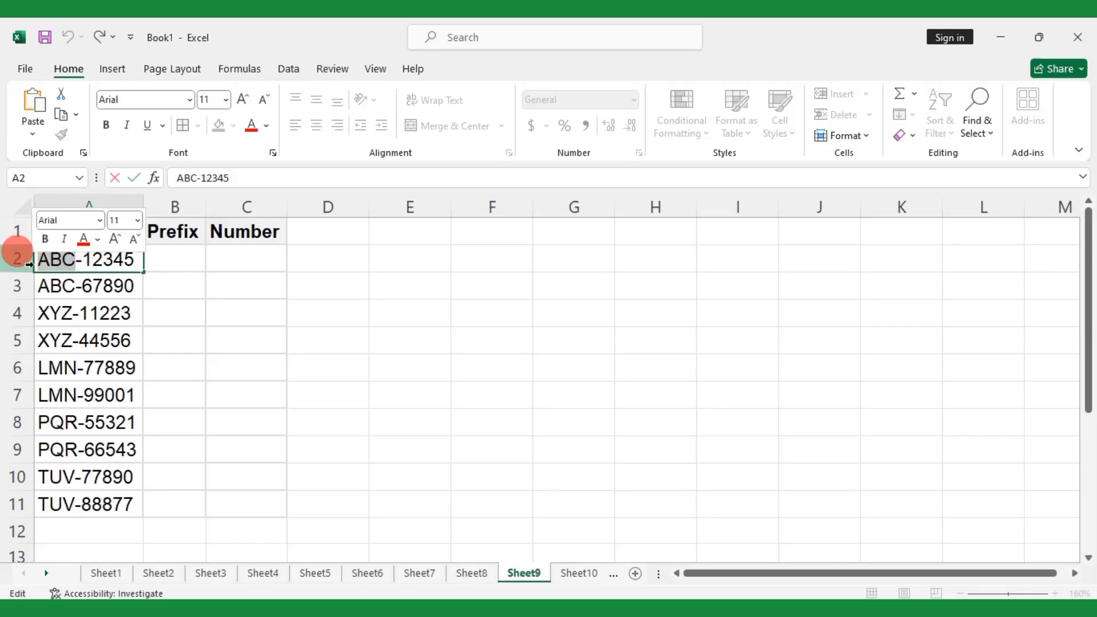
Enter ABC in B2 and Flash Fill the remaining serial prefixes through TUV.
left_click(165, 261)
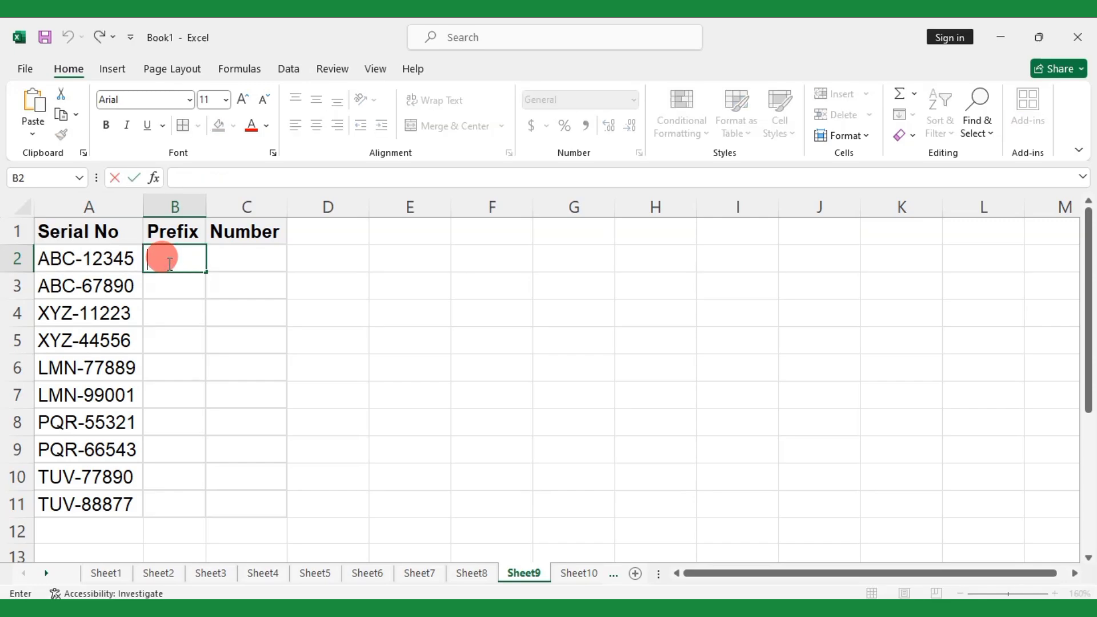
type("ABC")
key("Return")
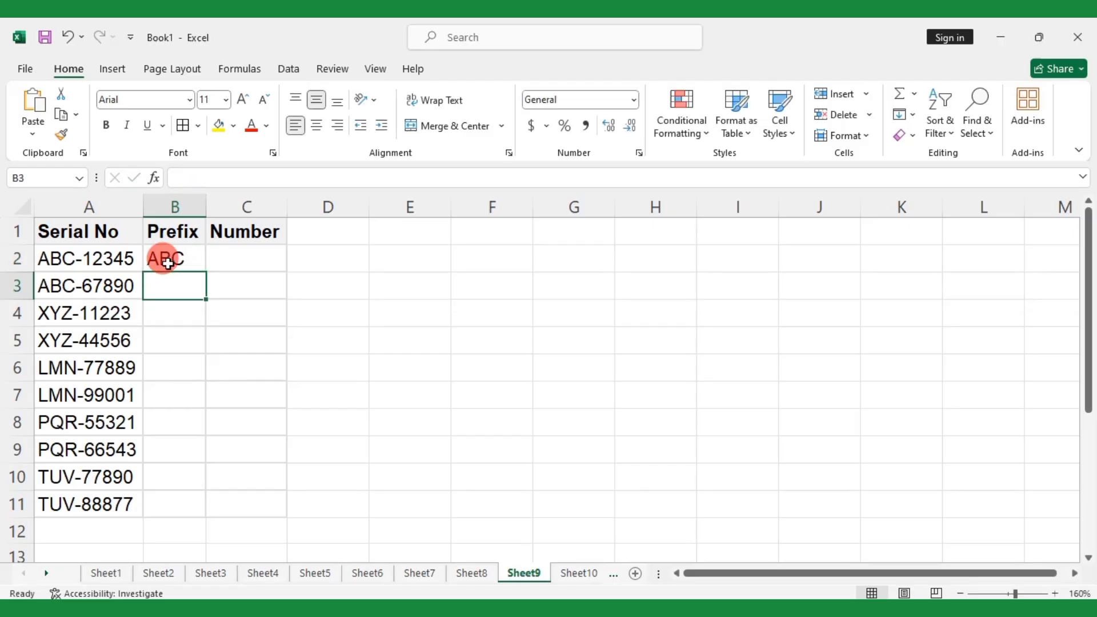
key("ctrl+e")
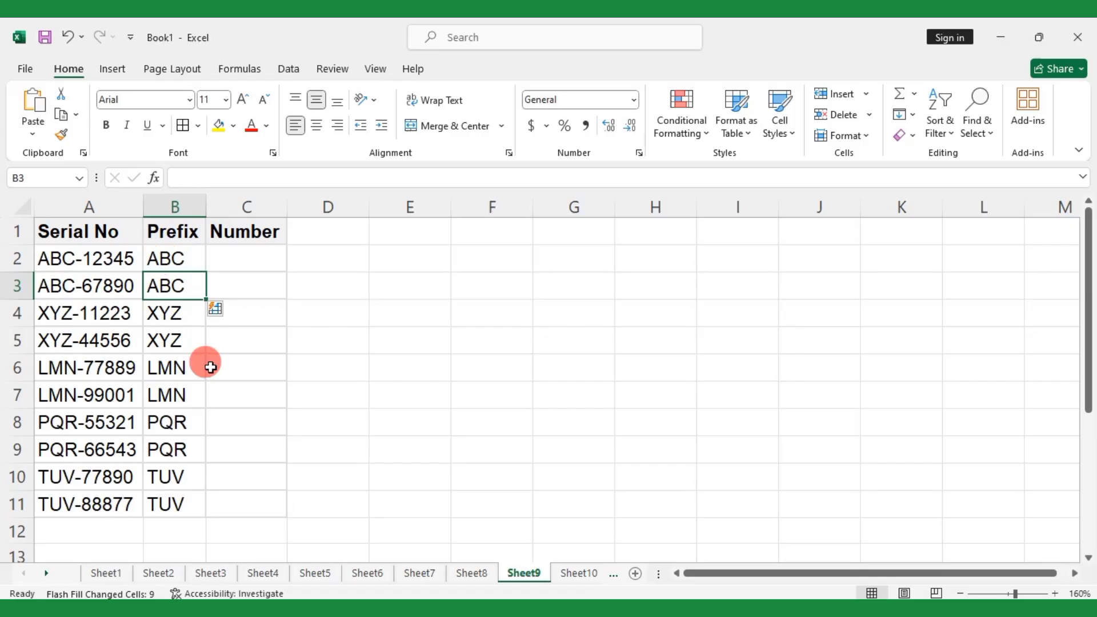
double_click(235, 260)
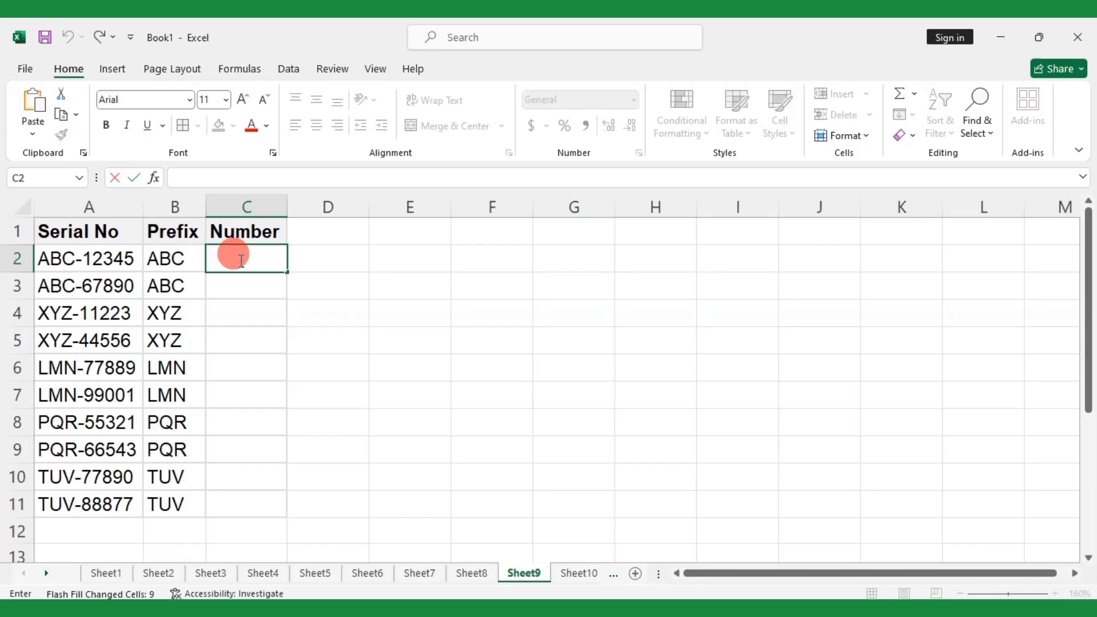
Enter 12345 in C2 and Flash Fill the serial digits through 88877.
type("12345")
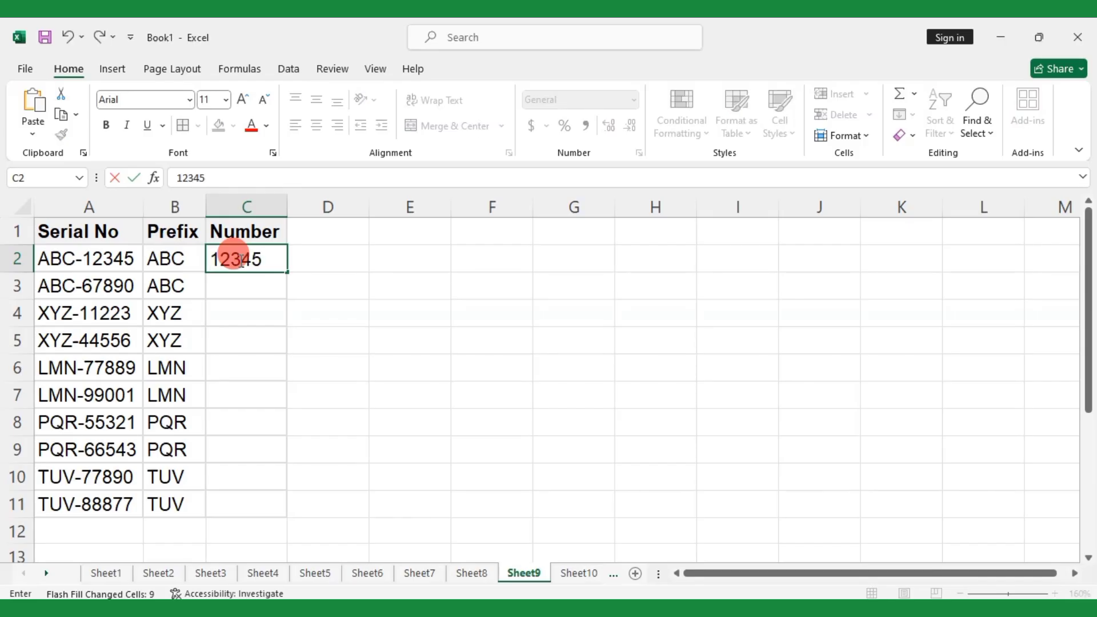
key("Return")
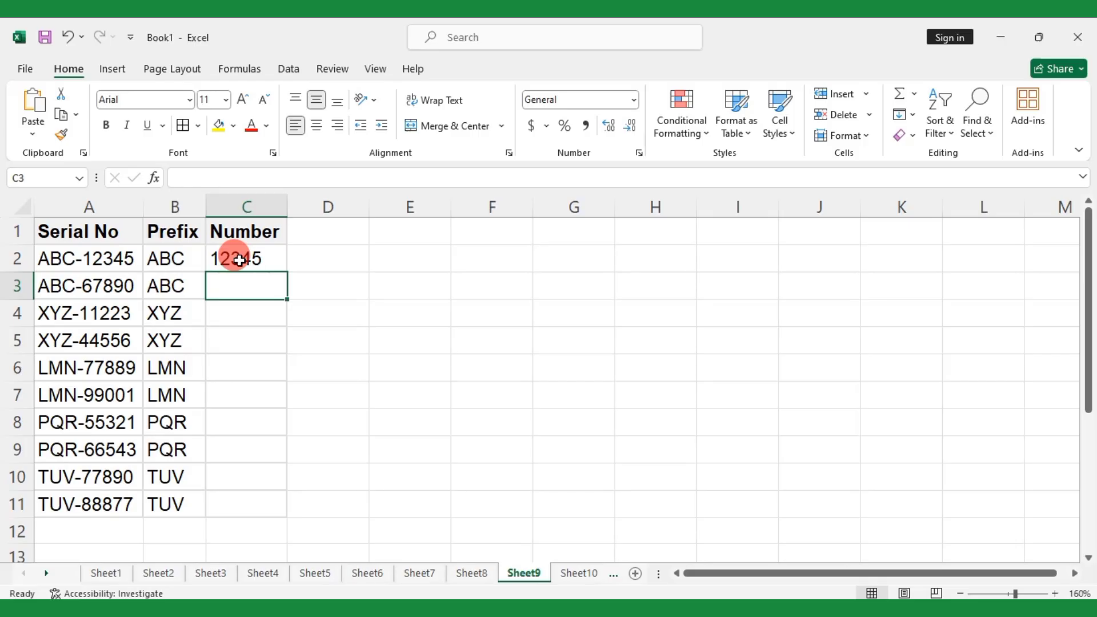
key("ctrl+e")
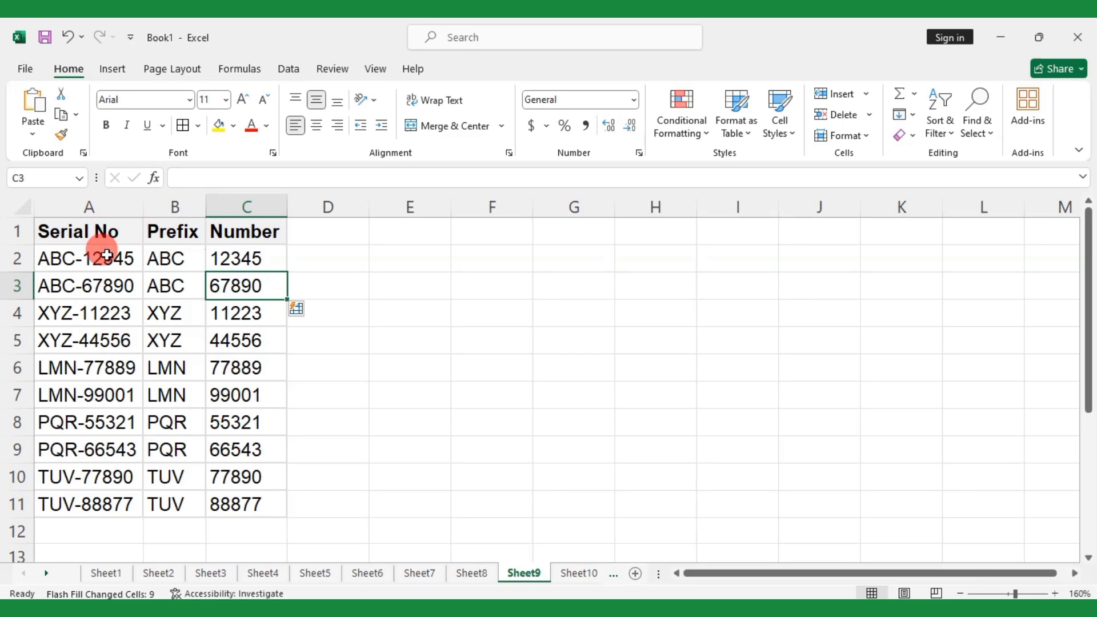
Apply All Borders to the serial table A1:C11.
left_click_drag(104, 239, 216, 501)
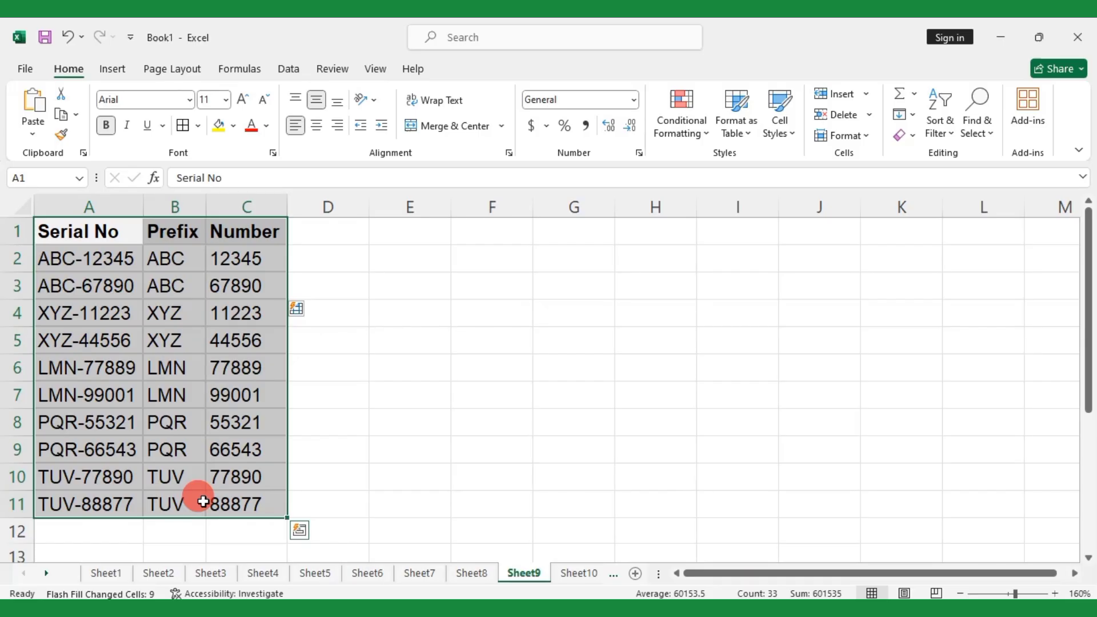
key("alt")
key("h")
key("b")
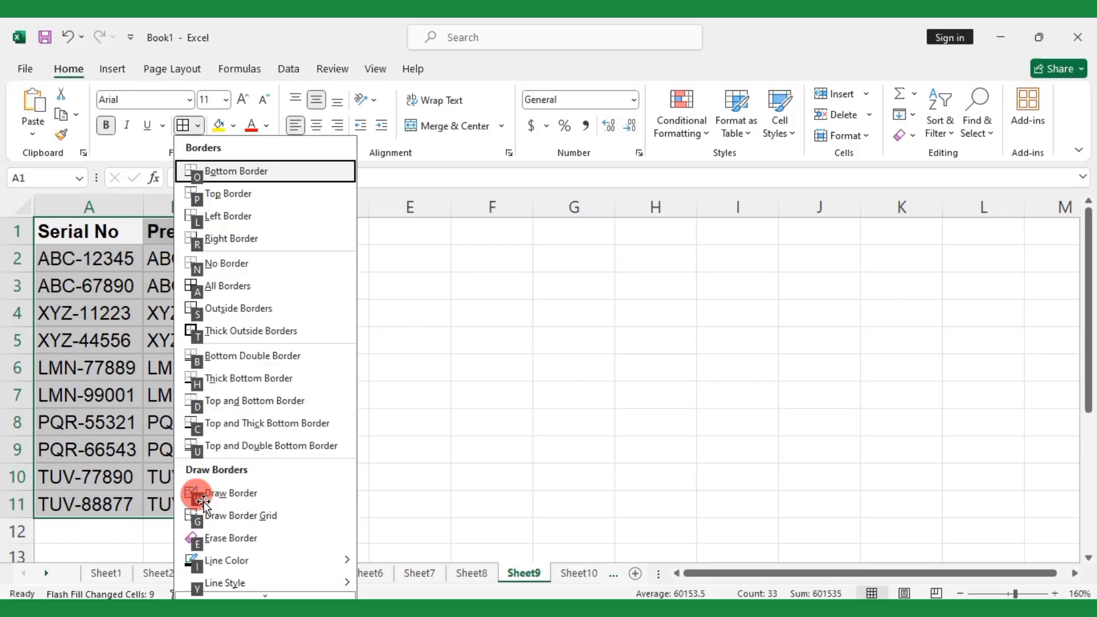
key("a")
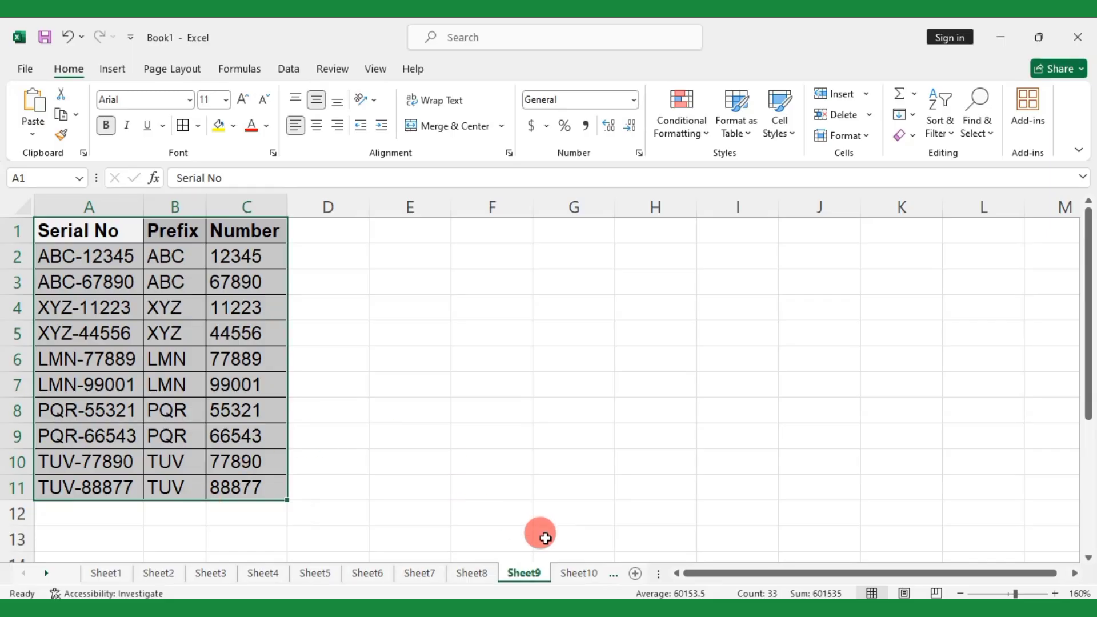
Go to Sheet10 and widen column C to fit the full names.
left_click(565, 574)
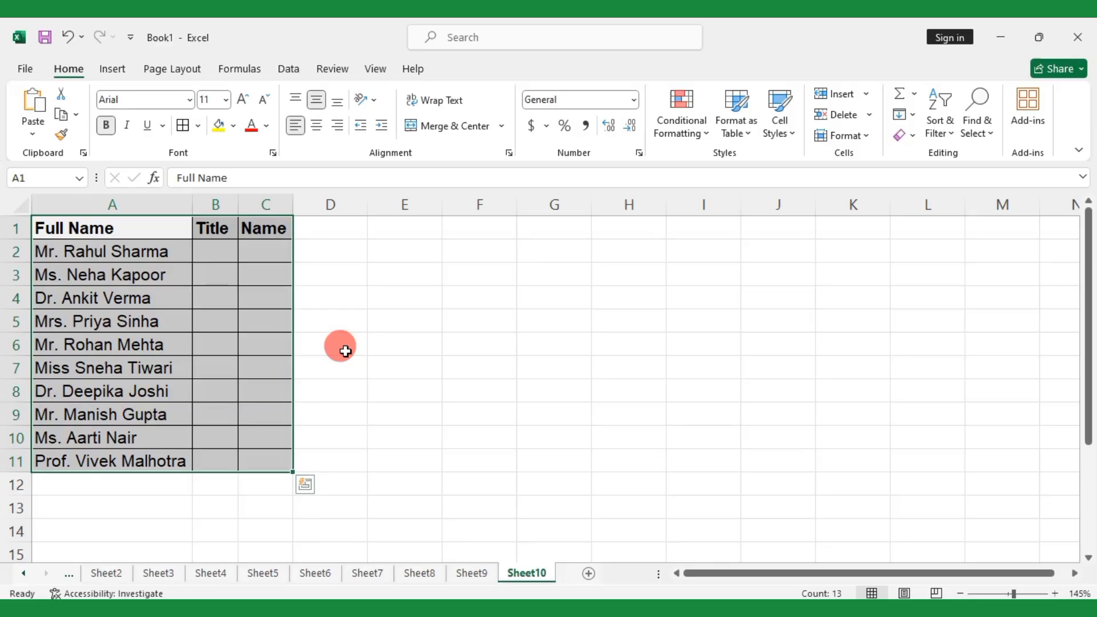
left_click(117, 226)
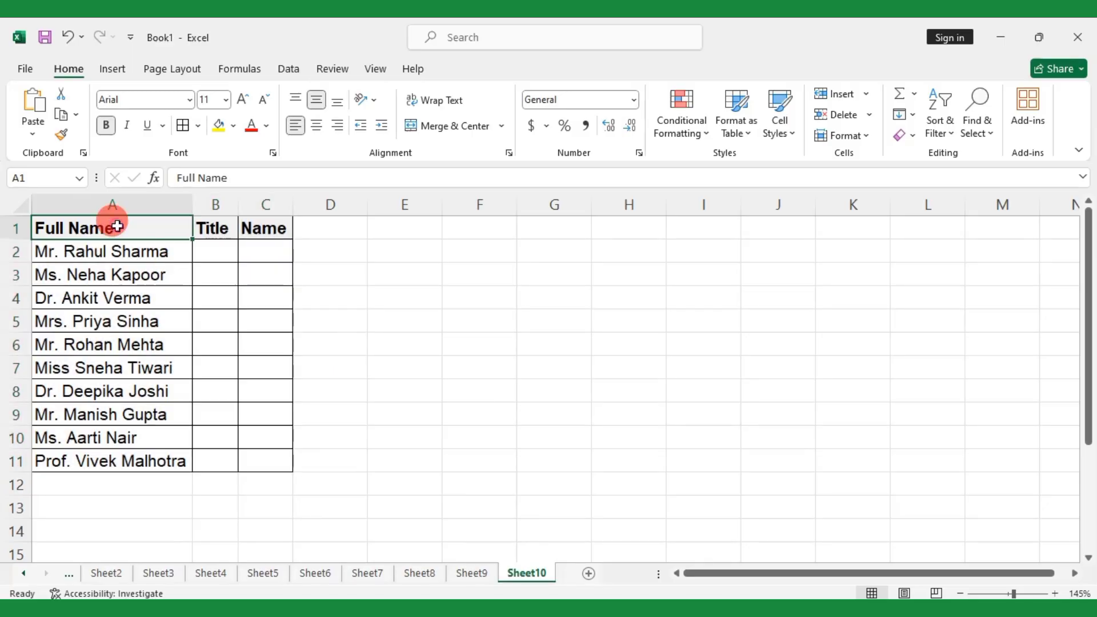
left_click(43, 256)
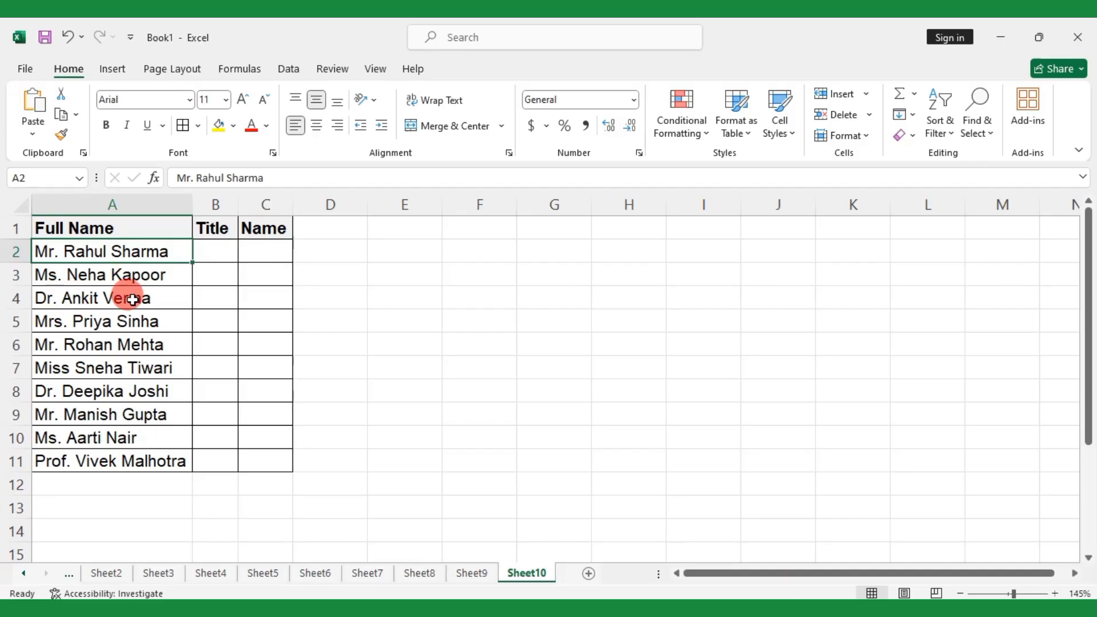
left_click(208, 252)
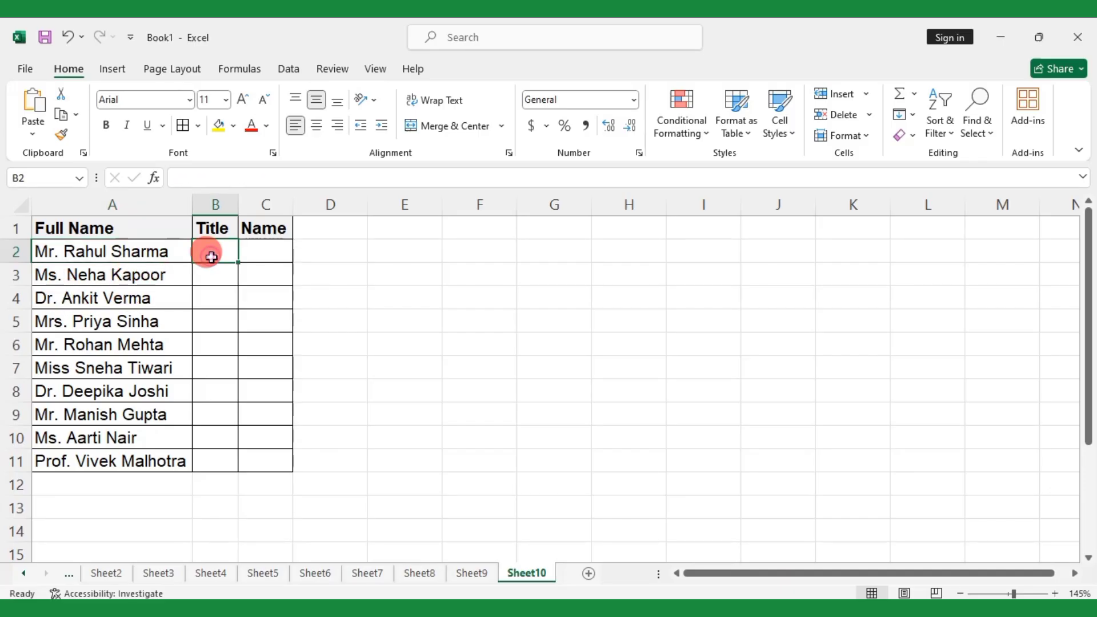
left_click(276, 263)
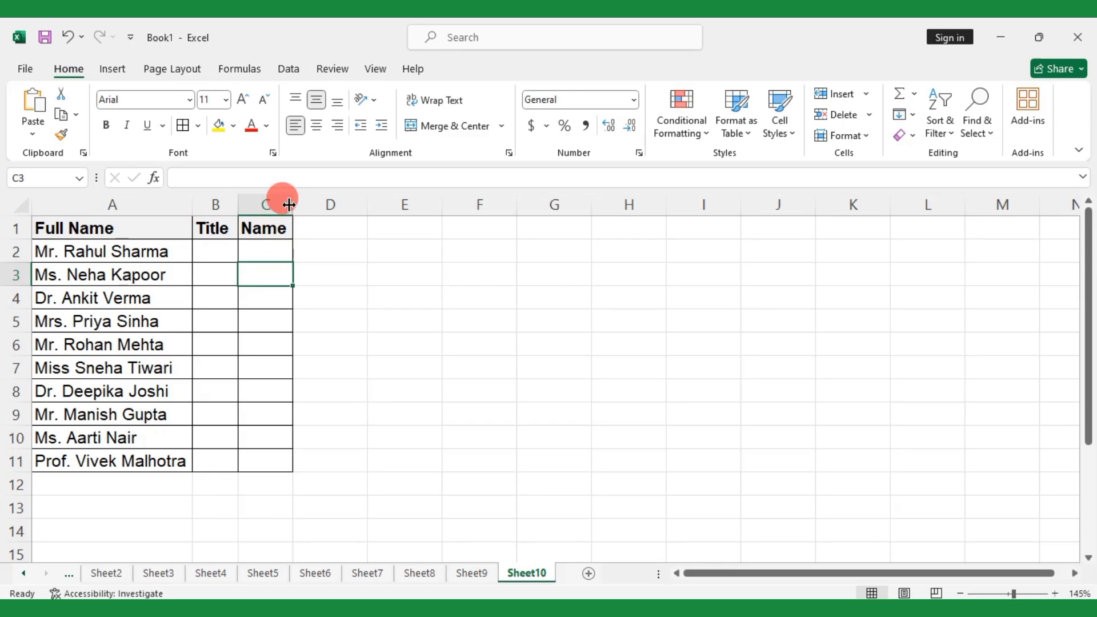
left_click_drag(288, 205, 357, 208)
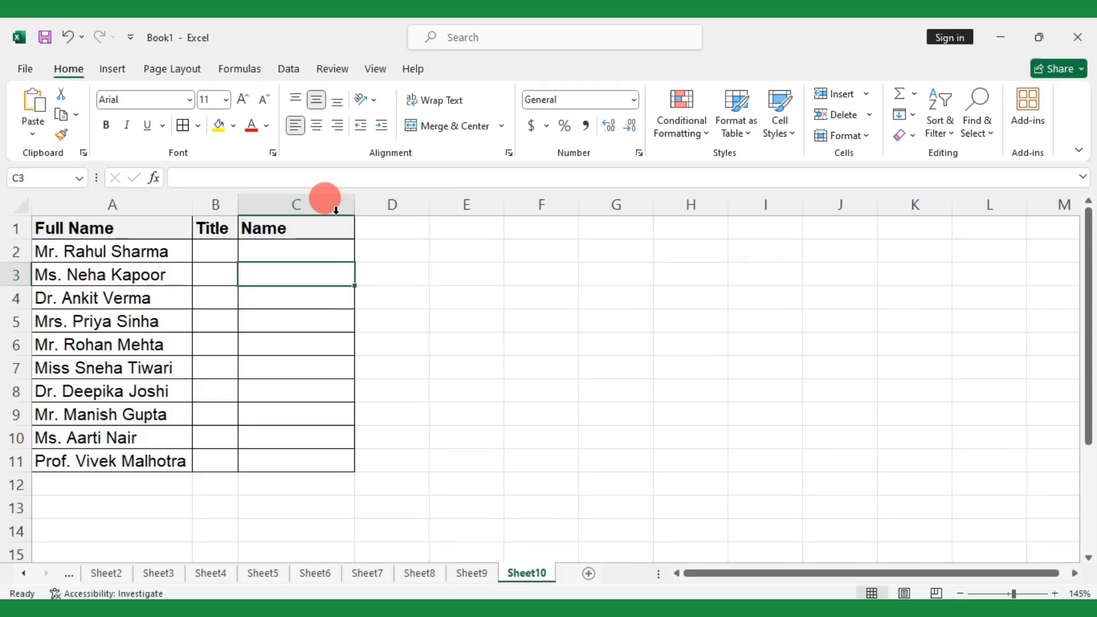
Enter Mr. in B2 and Flash Fill the remaining titles through Prof.
double_click(207, 251)
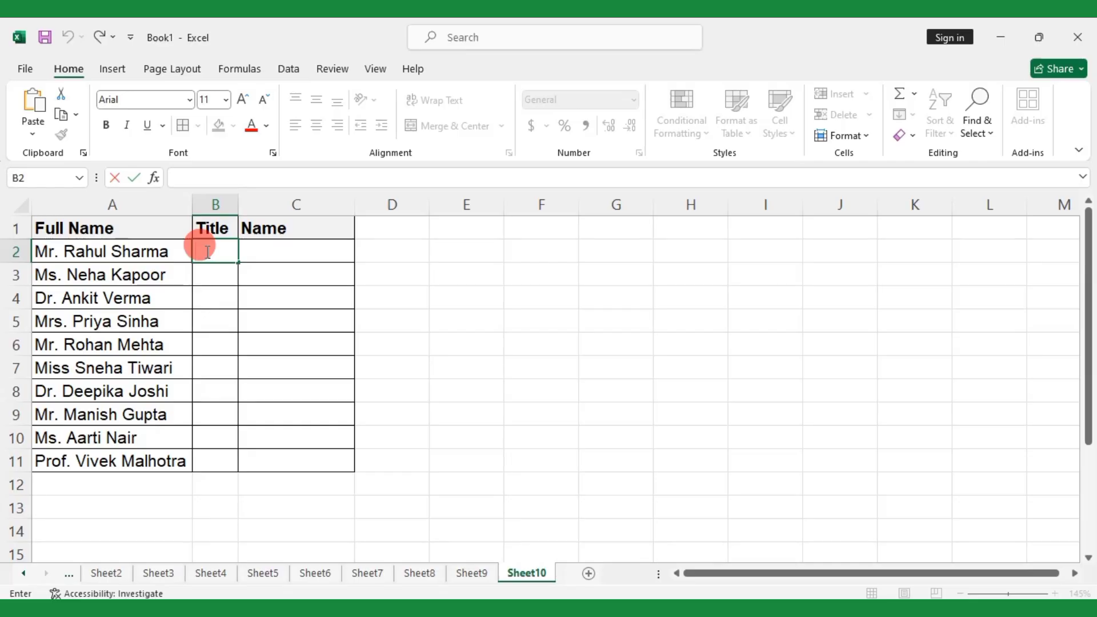
type("Mr.")
key("Return")
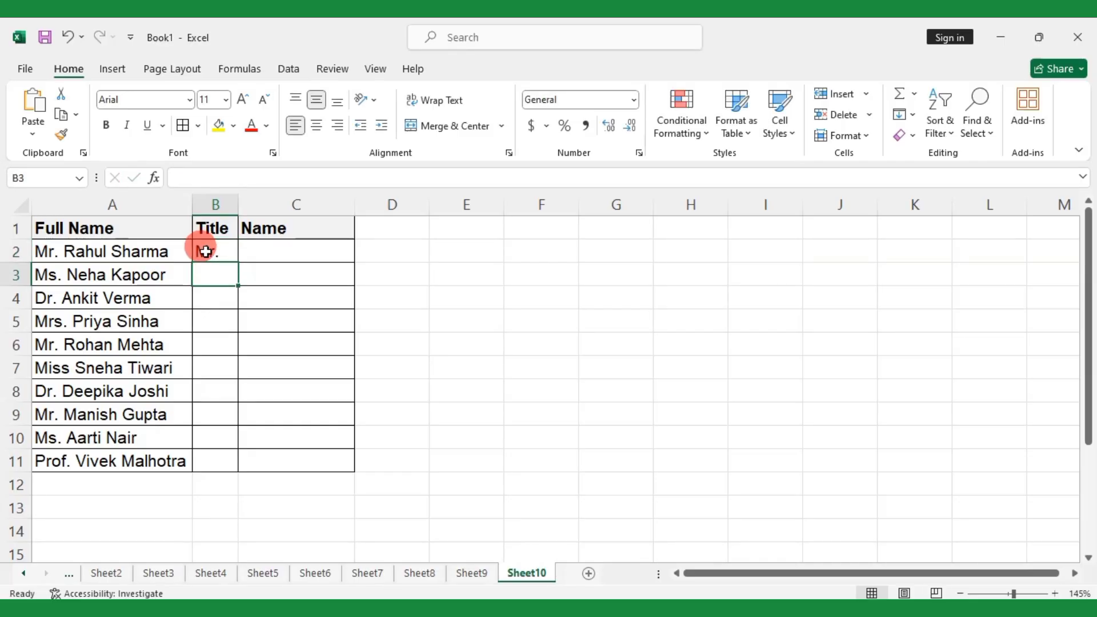
key("ctrl+e")
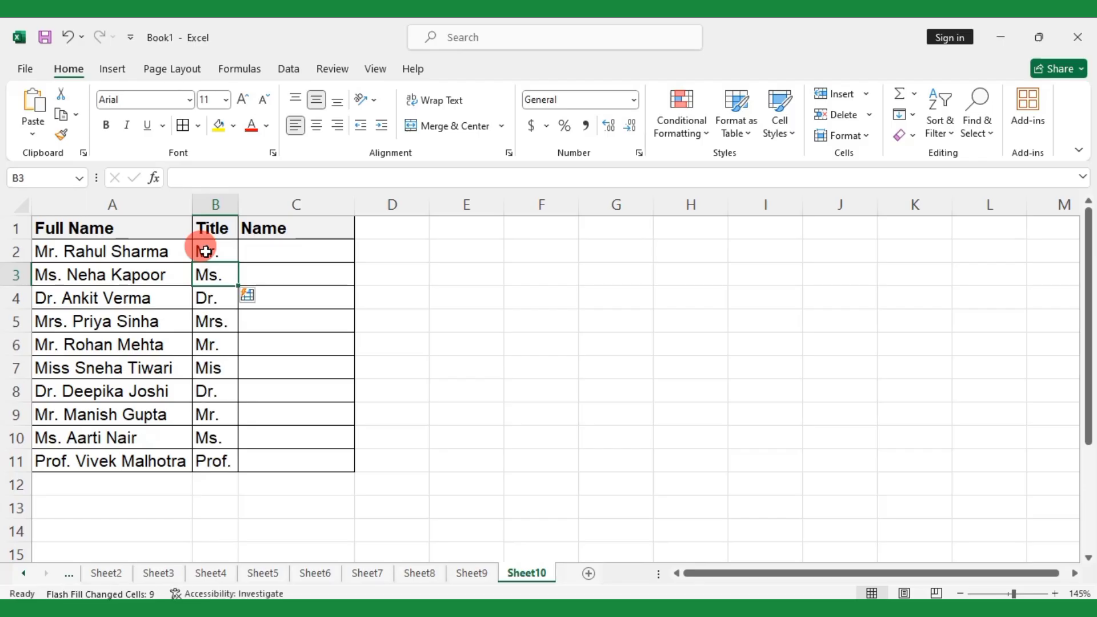
Enter the first full name without its title in C2, then Flash Fill C3:C11 with the rest.
left_click_drag(216, 251, 210, 443)
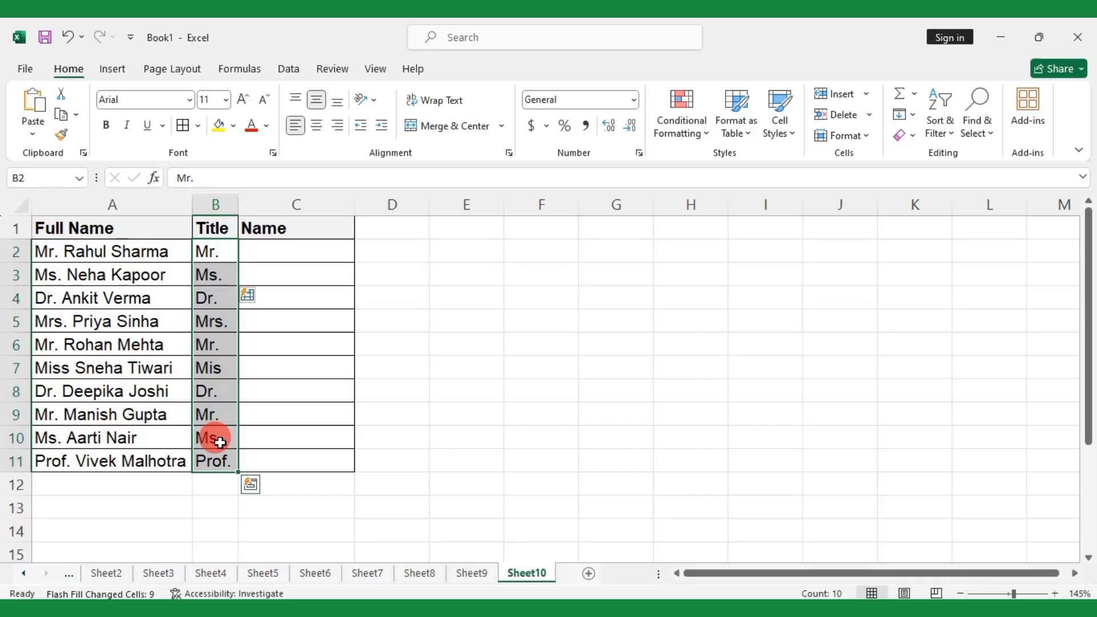
left_click(278, 256)
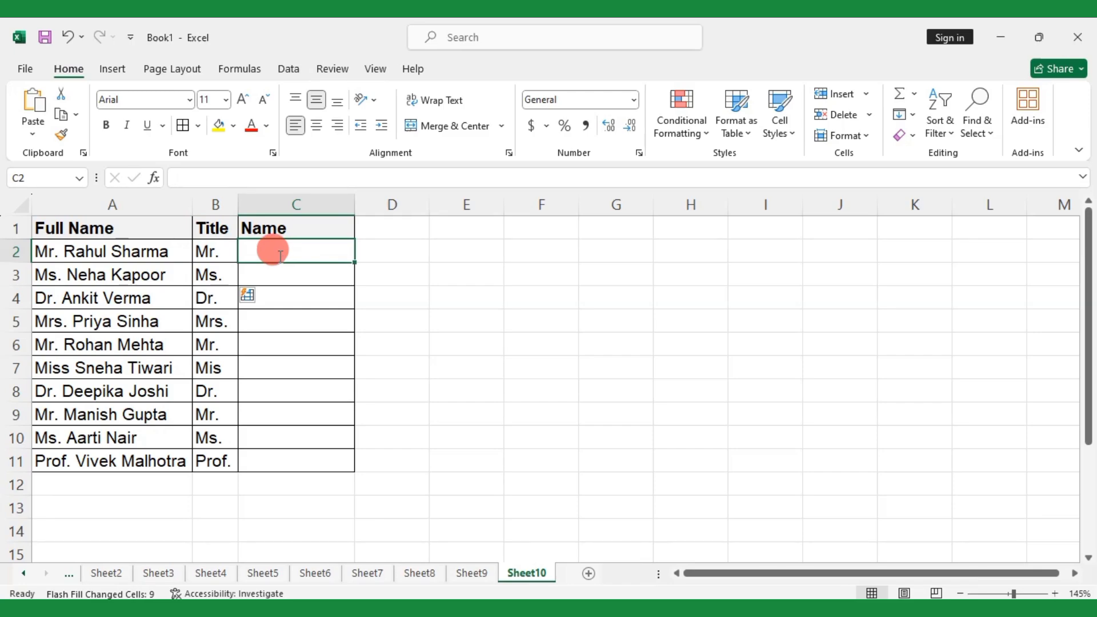
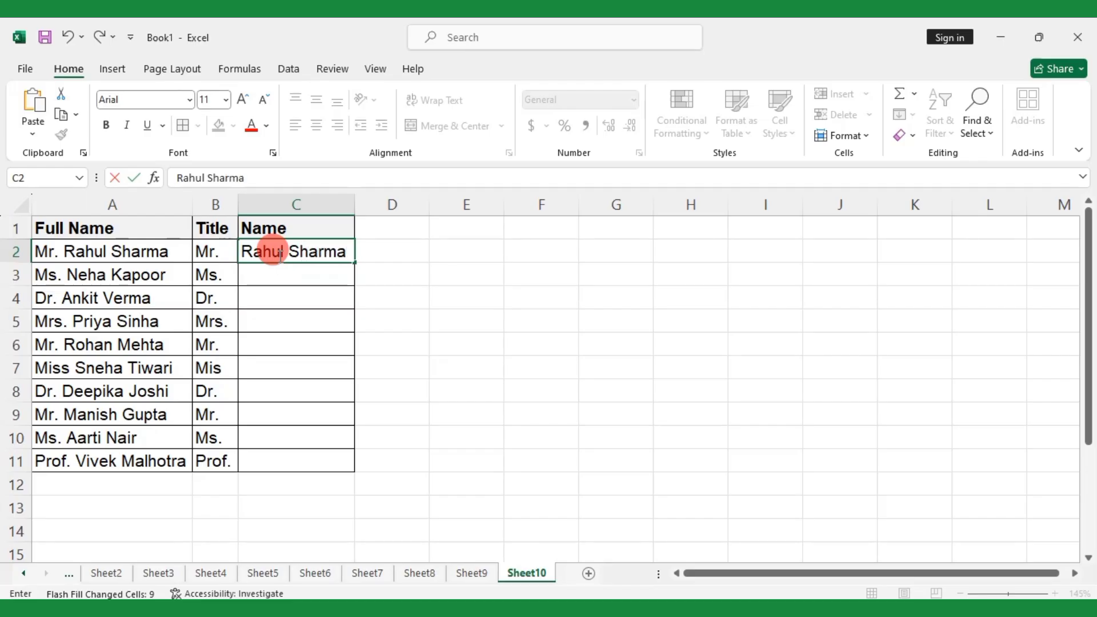
key("Return")
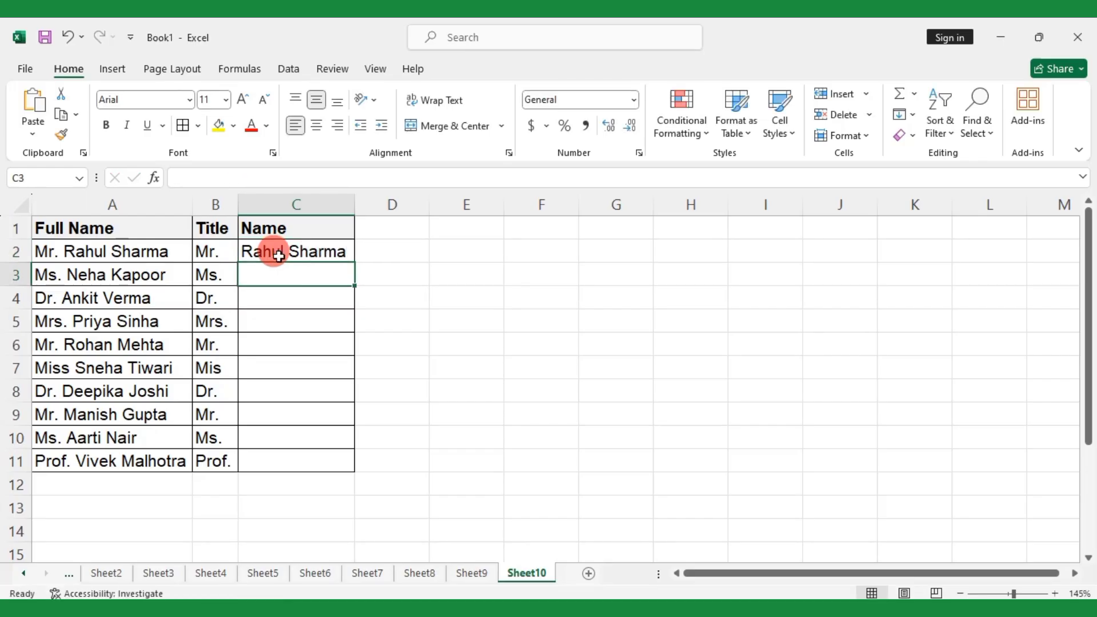
key("ctrl+e")
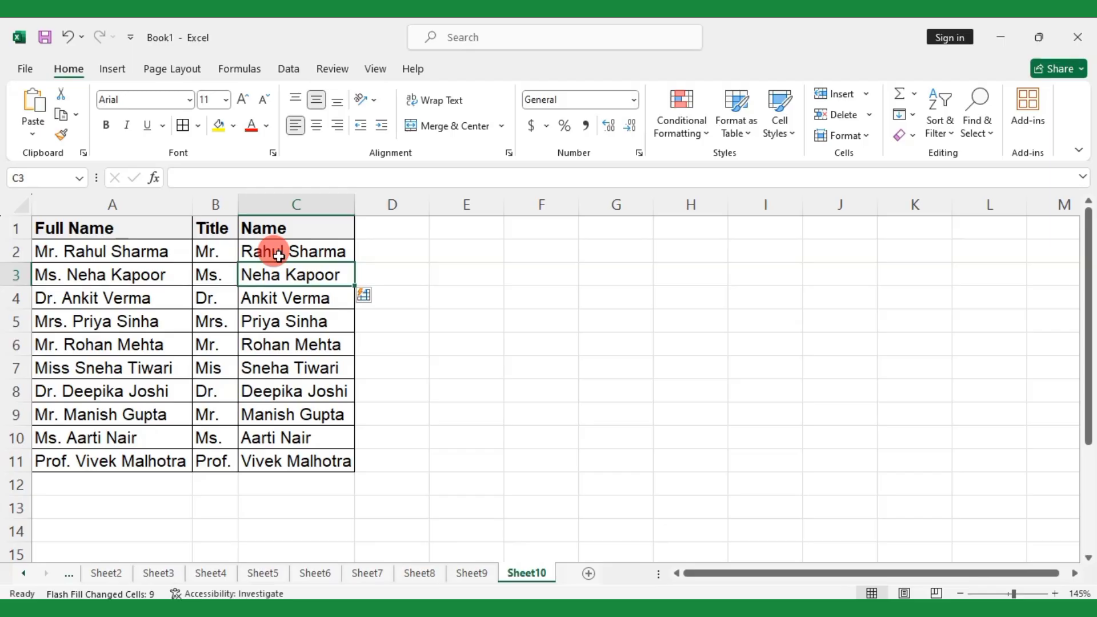